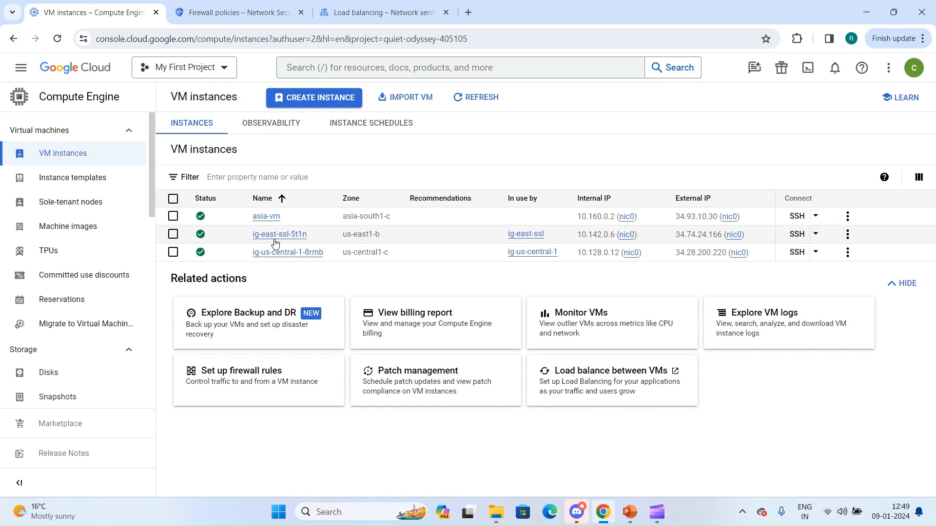
Review the startup script in the custom metadata of VM ig-us-central-1-8rmb, then return to the VM instances list and refresh it.
click(278, 255)
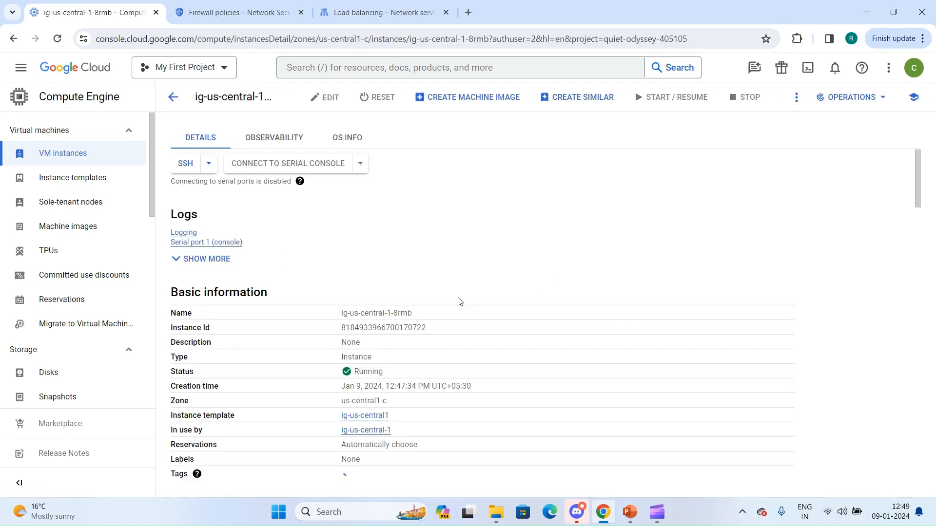
scroll(458, 301, down, 20)
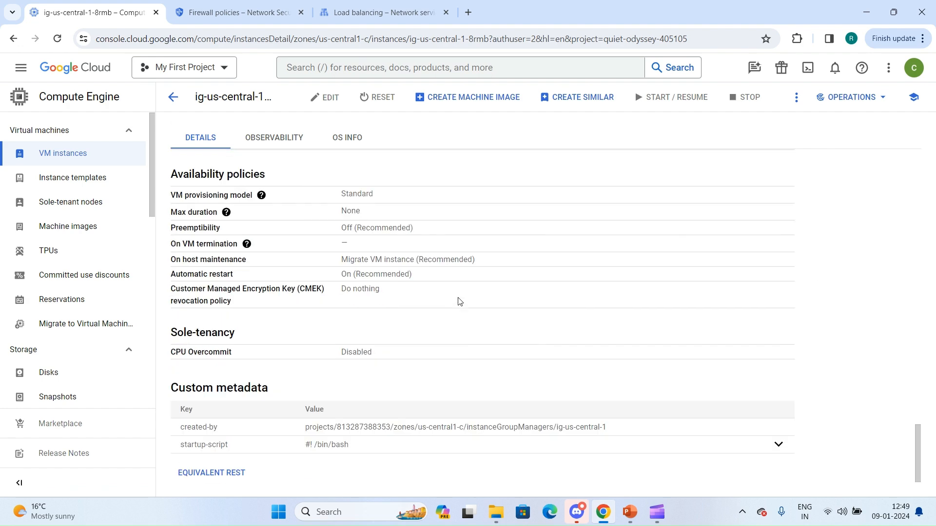
click(778, 445)
scroll(442, 408, down, 2)
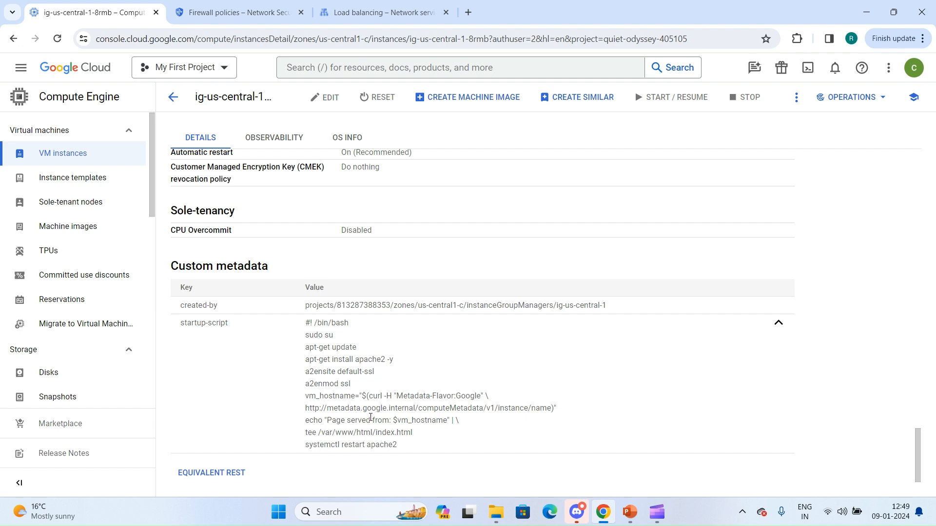
scroll(266, 199, up, 20)
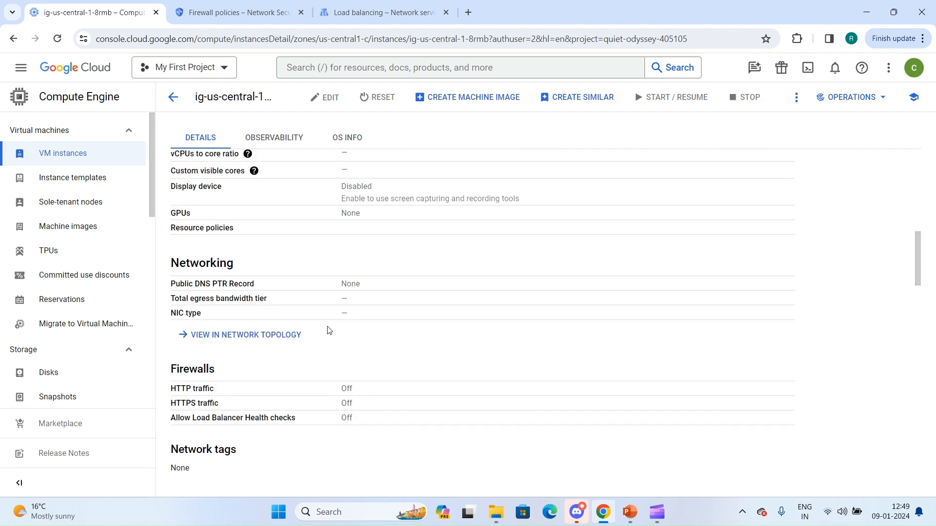
scroll(258, 188, up, 10)
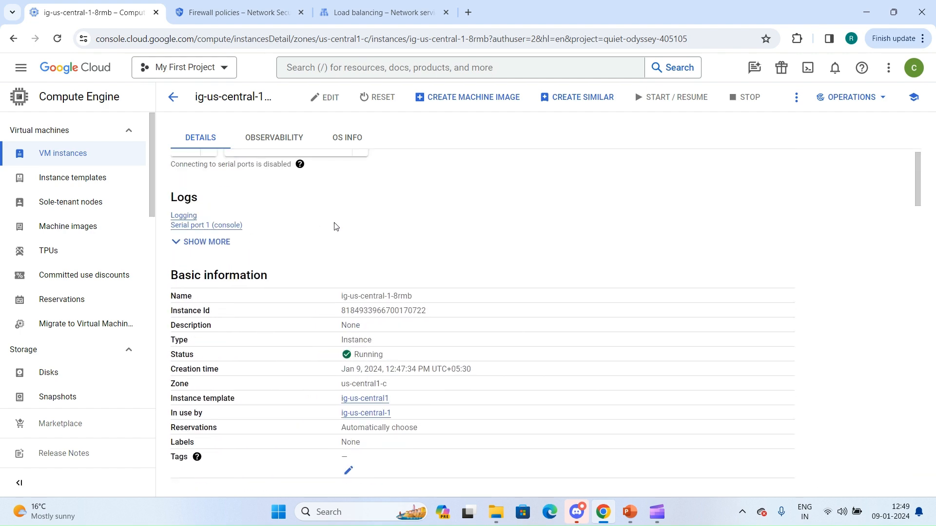
scroll(334, 226, up, 1)
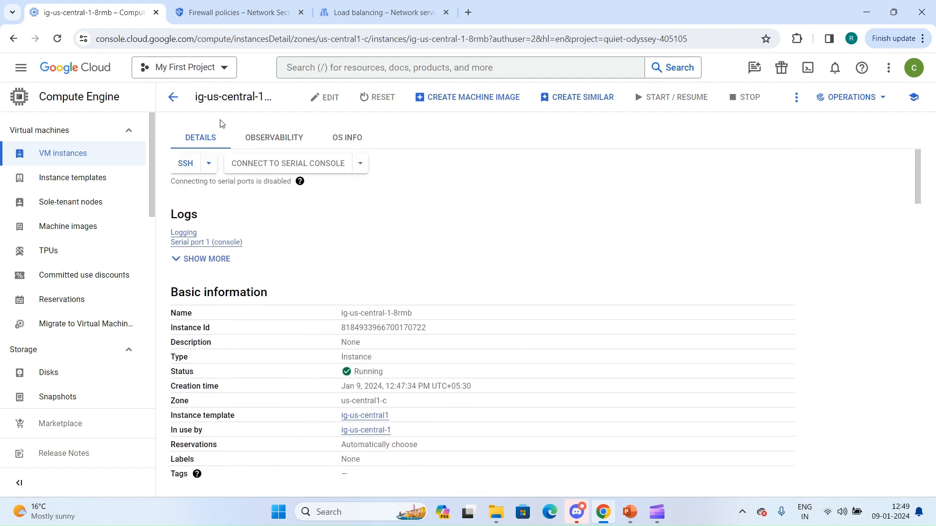
click(66, 159)
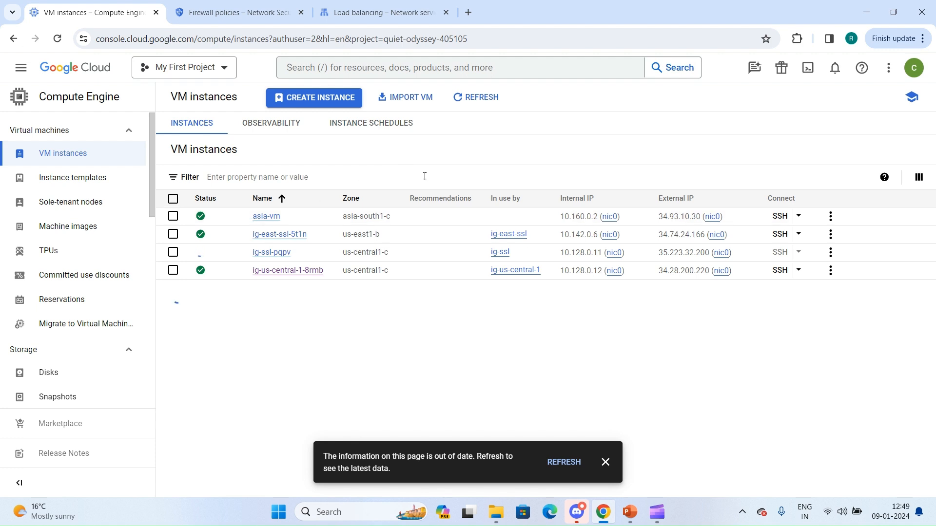
click(553, 468)
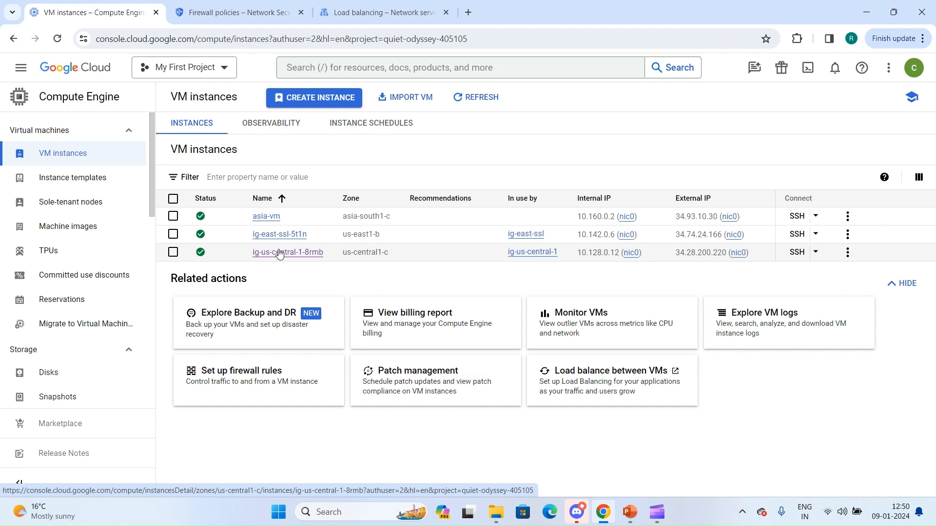
Start a TCP/SSL Network Load Balancer for traffic from the Internet to VMs, with multiple regions and advanced traffic management.
click(347, 12)
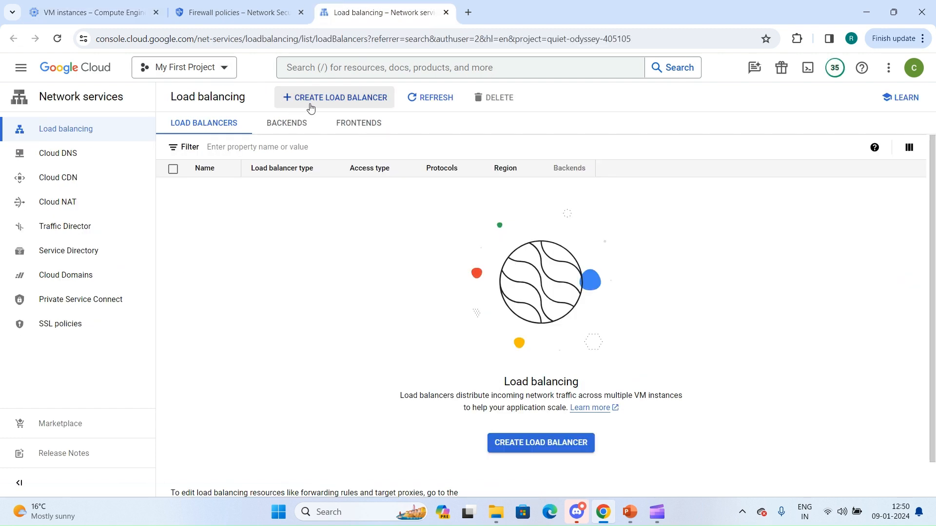
click(327, 103)
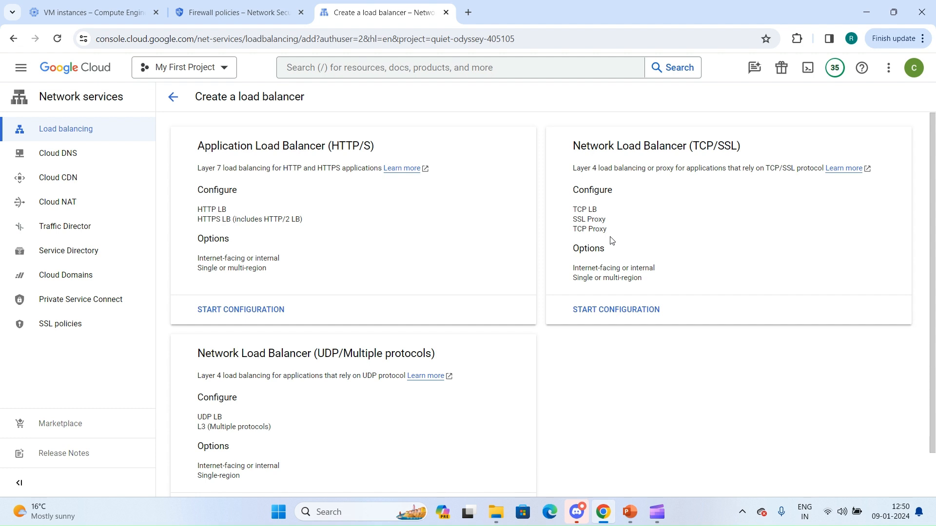
click(613, 310)
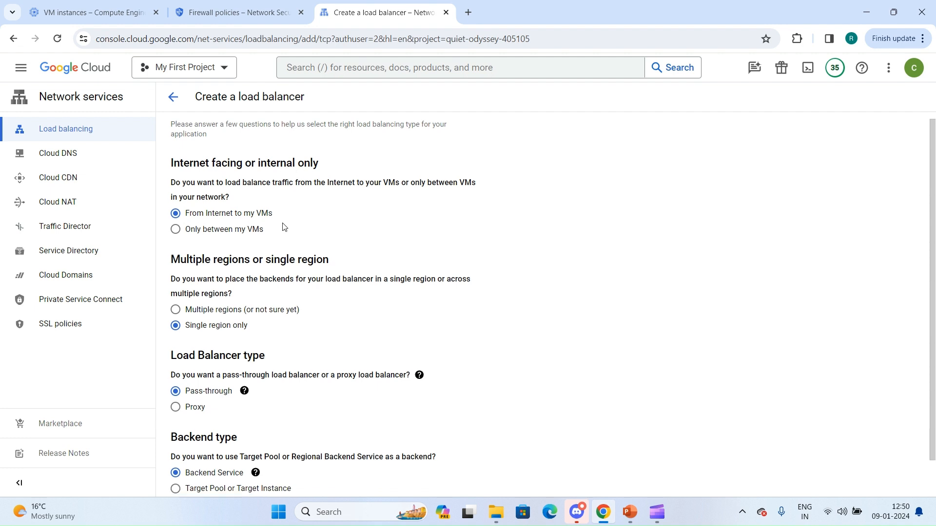
scroll(283, 228, down, 1)
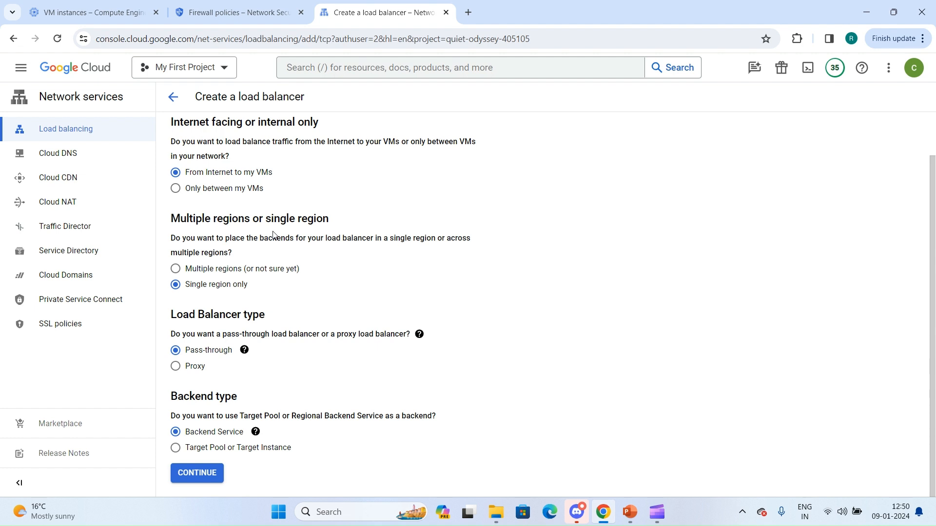
click(199, 271)
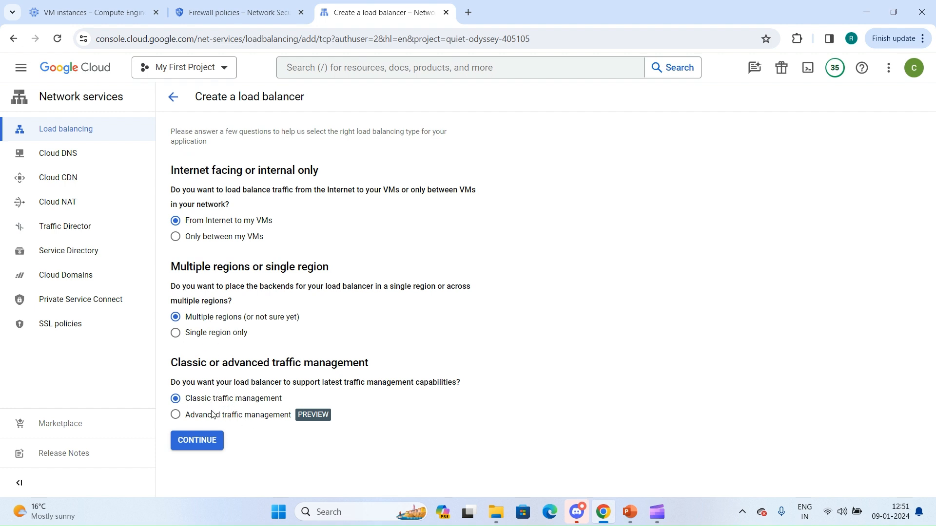
click(271, 418)
click(184, 443)
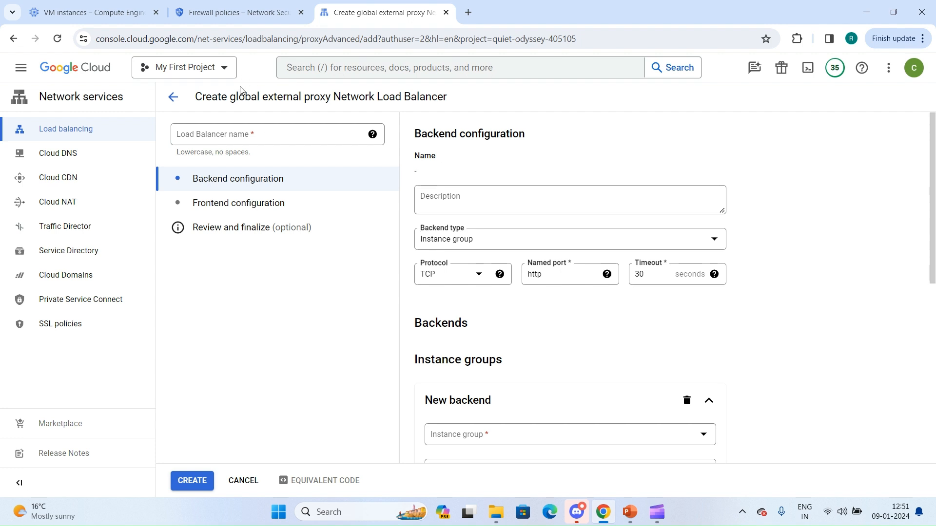
Name the load balancer ssl-lb and choose Instance group as the backend type.
click(227, 137)
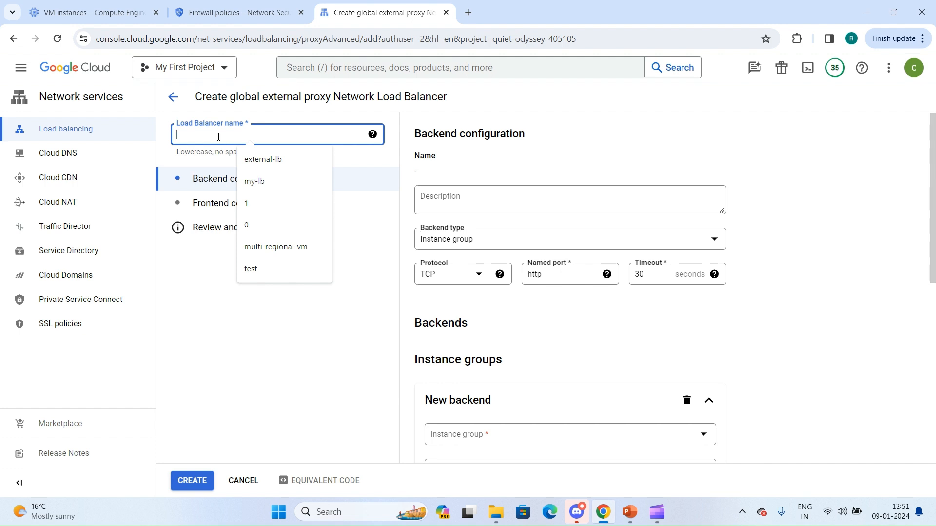
text(ssl)
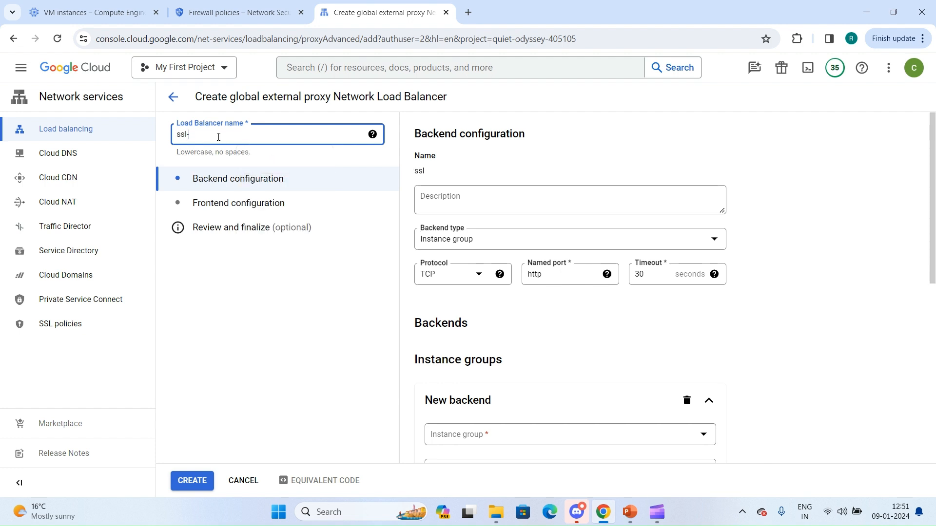
text(-lb)
right_click(481, 244)
click(473, 242)
click(475, 243)
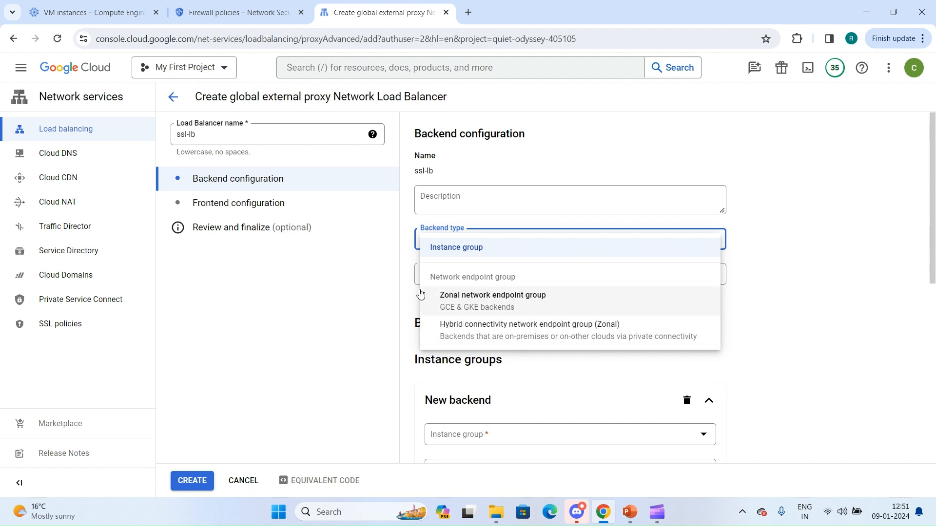
click(419, 257)
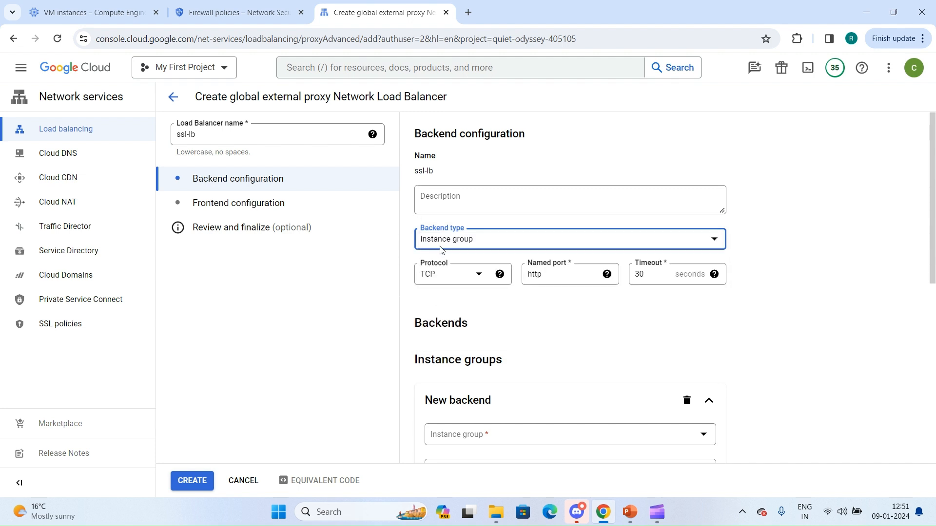
Set the backend protocol to SSL and the named port to ssl.
click(452, 275)
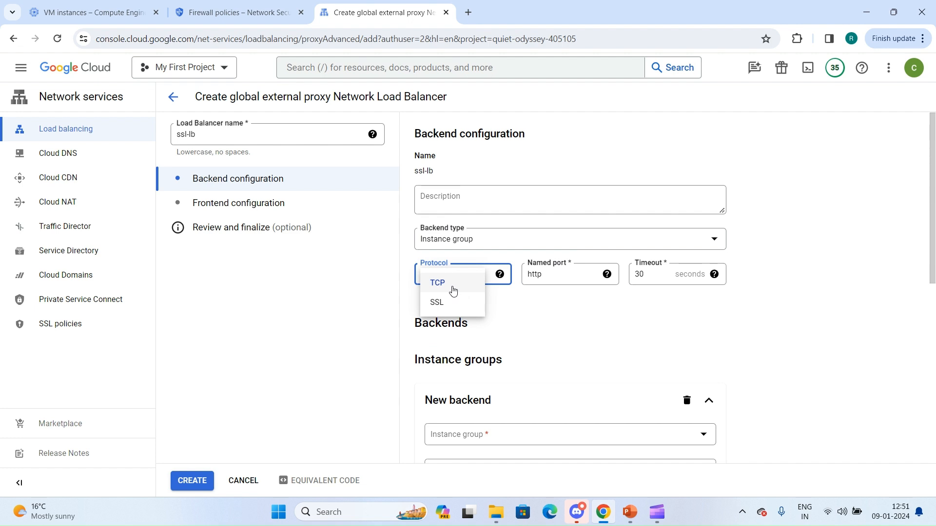
click(454, 304)
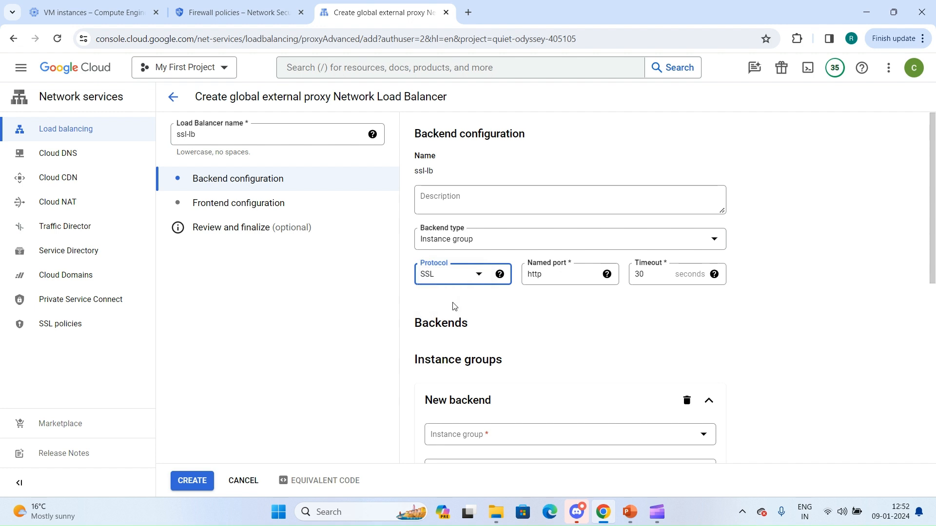
double_click(553, 275)
text(ssl)
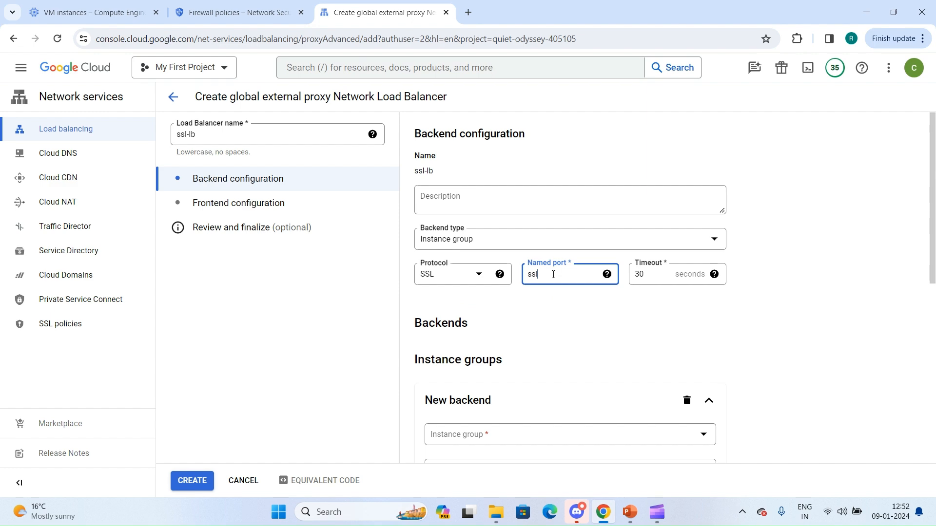
click(533, 339)
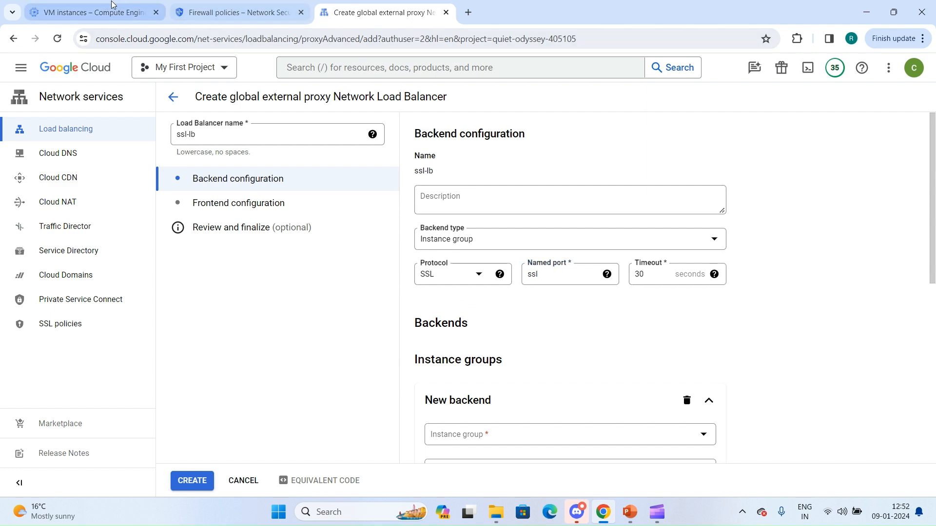
Check the port name mapping in the details of the ig-east-ssl instance group in Compute Engine.
click(93, 7)
scroll(53, 244, down, 6)
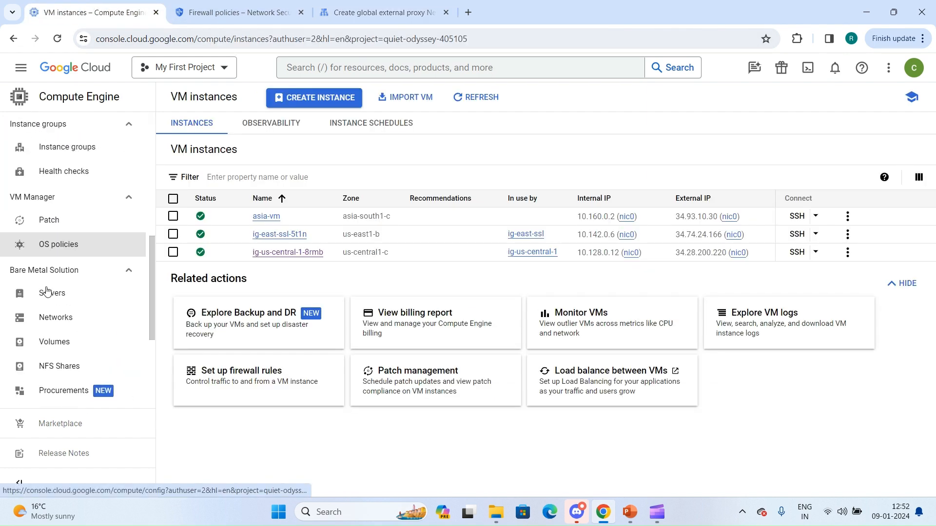
click(55, 191)
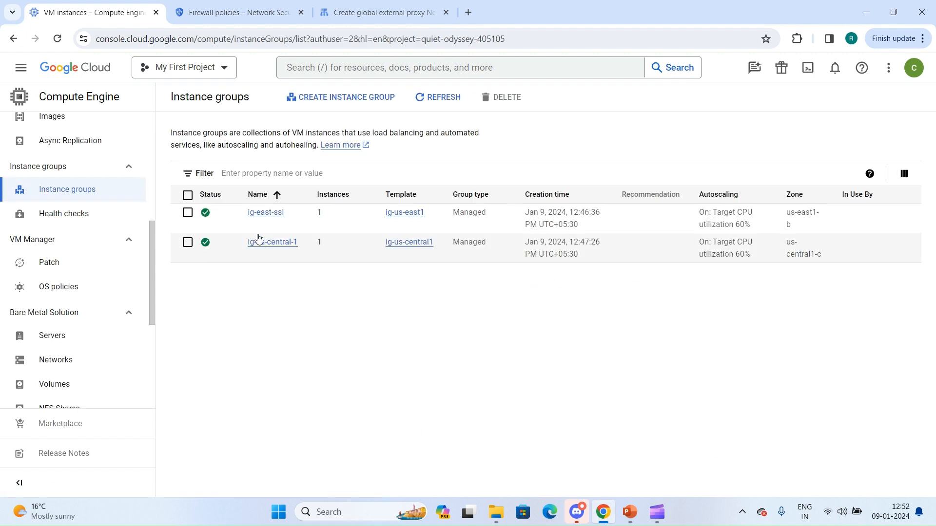
click(263, 213)
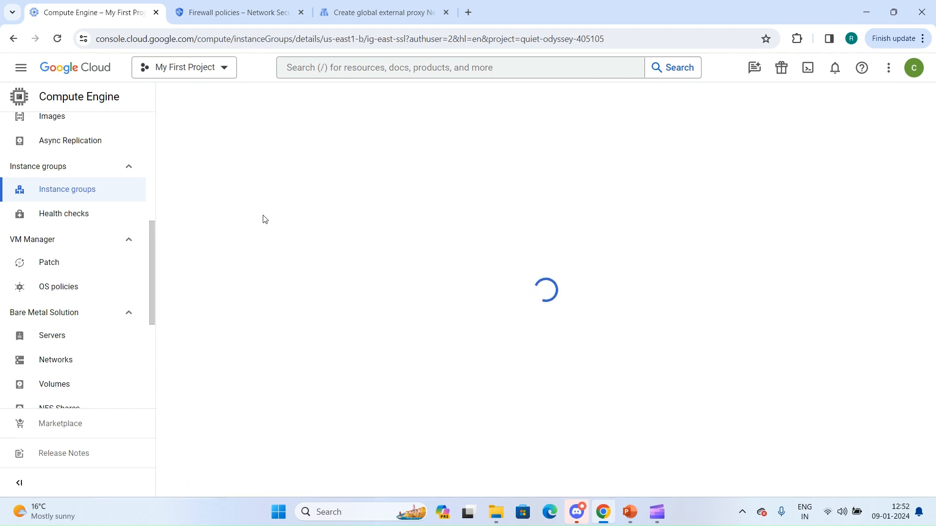
click(265, 148)
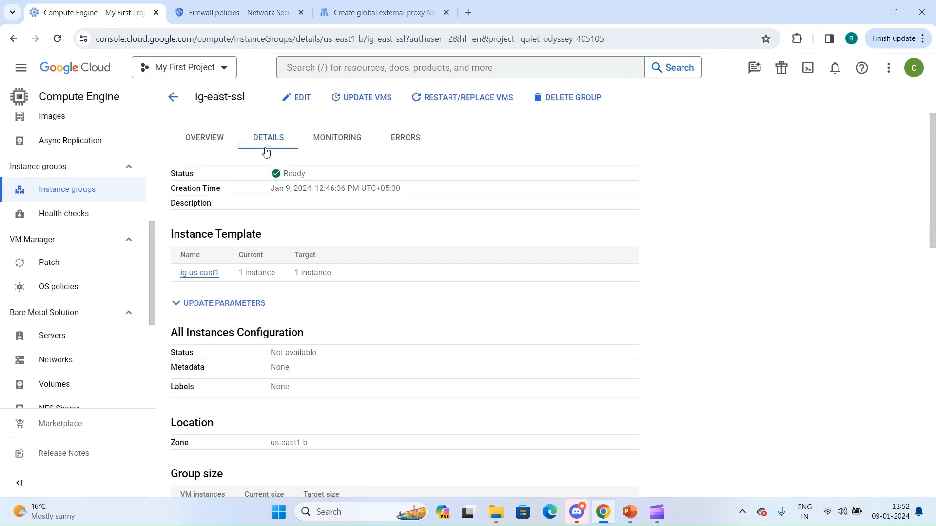
scroll(254, 326, down, 12)
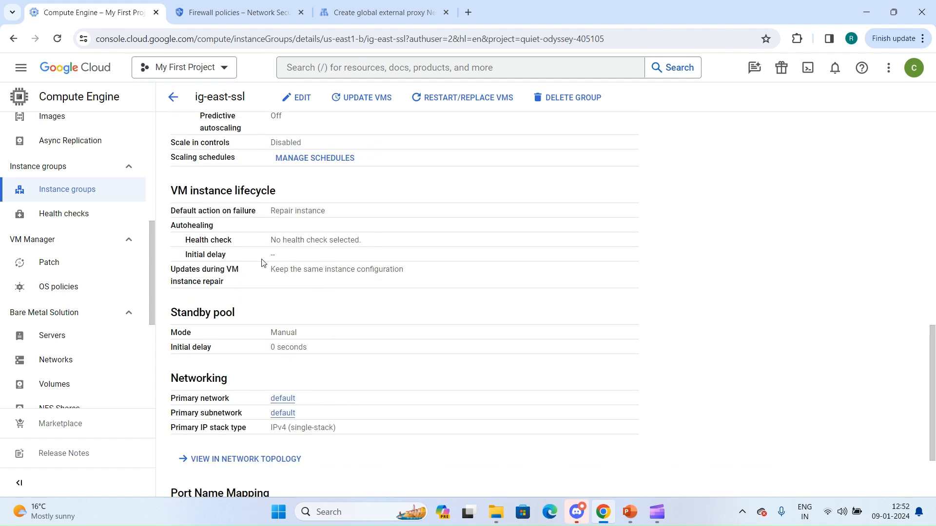
scroll(266, 333, down, 2)
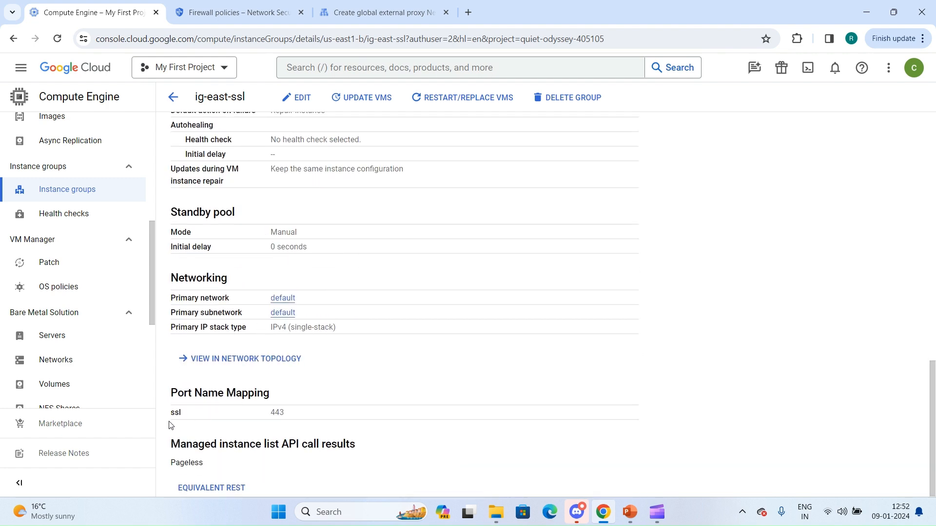
drag(170, 417, 269, 418)
double_click(299, 417)
Return to the load balancer setup and add instance group ig-us-central-1 as the first backend with the default balancing settings.
click(343, 10)
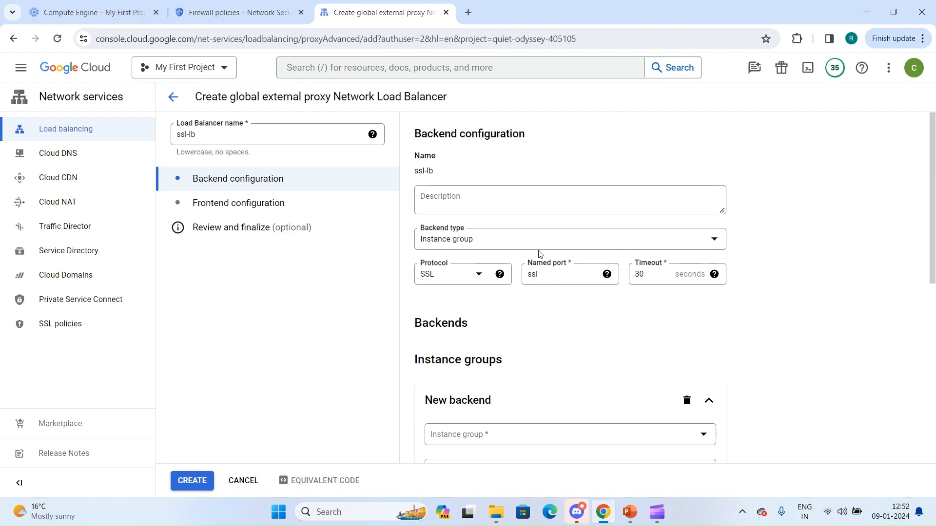
scroll(540, 253, down, 5)
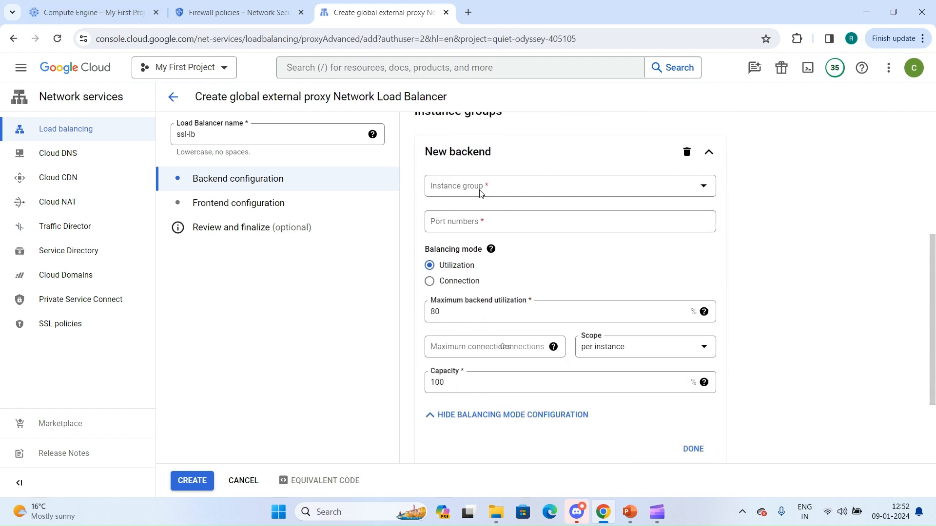
click(481, 189)
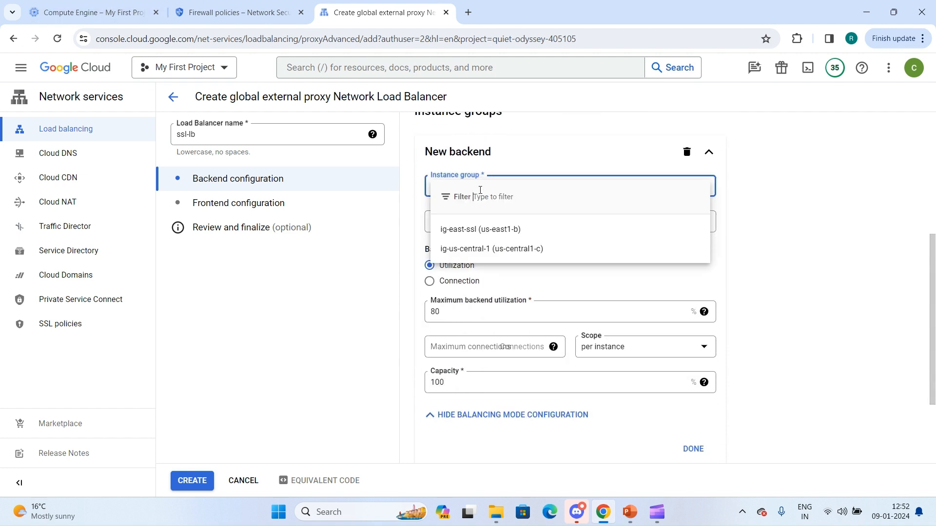
click(473, 255)
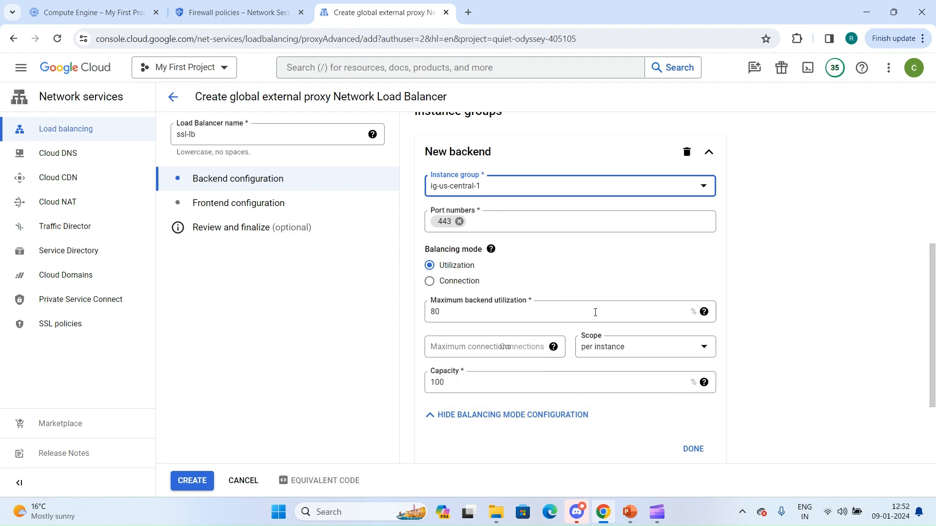
scroll(550, 311, down, 2)
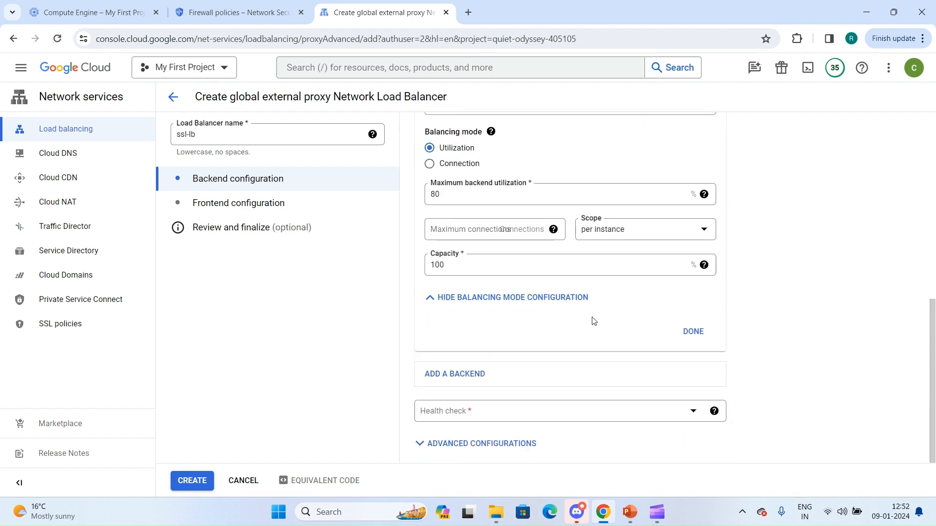
click(693, 332)
Add instance group ig-east-ssl as the second backend on port 443 with the default balancing settings.
right_click(483, 375)
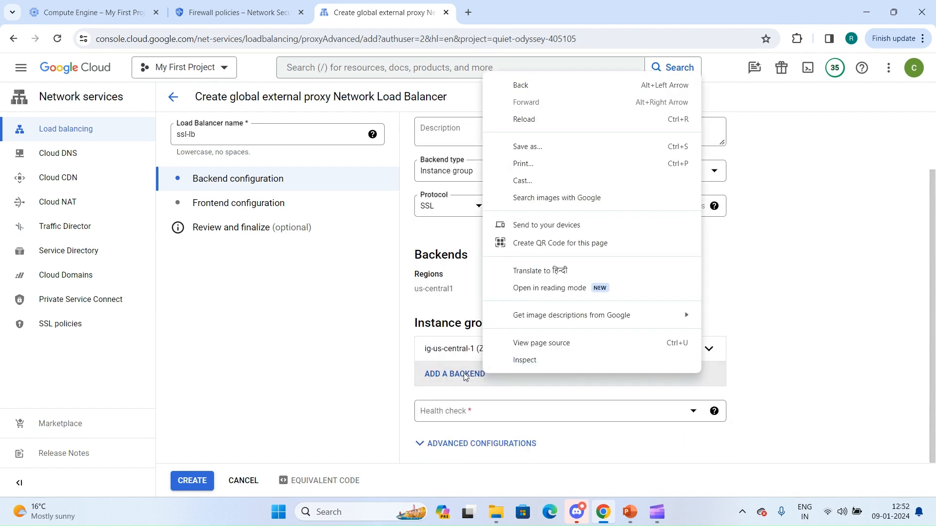
click(470, 373)
scroll(482, 394, down, 3)
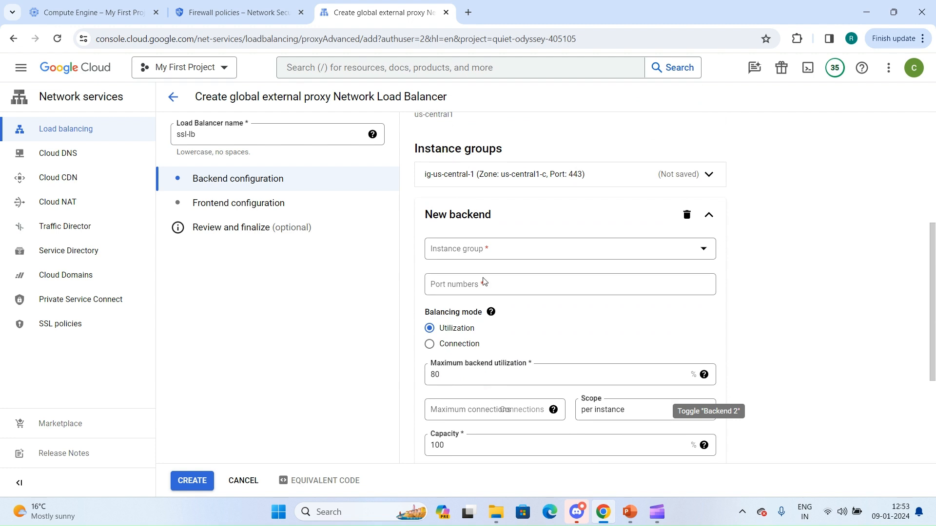
click(497, 259)
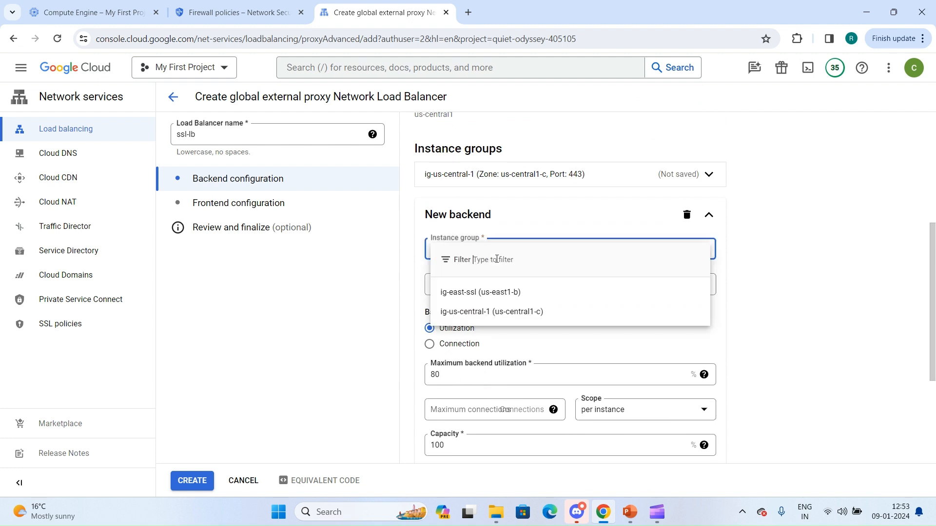
click(465, 300)
scroll(569, 389, down, 1)
scroll(569, 388, down, 2)
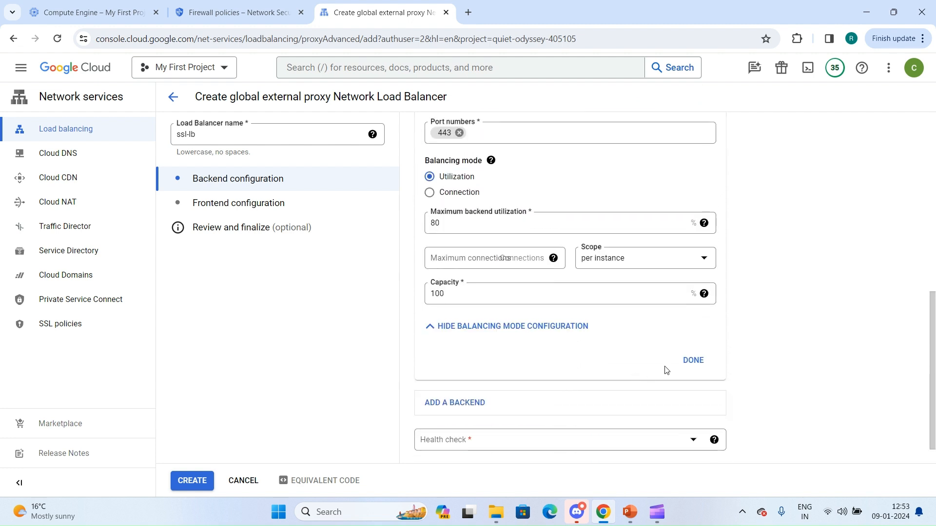
click(693, 360)
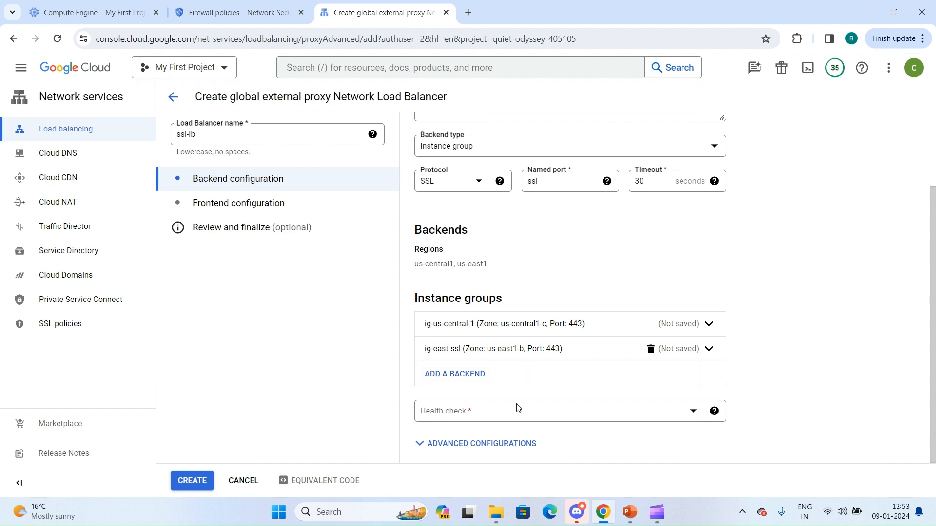
click(498, 418)
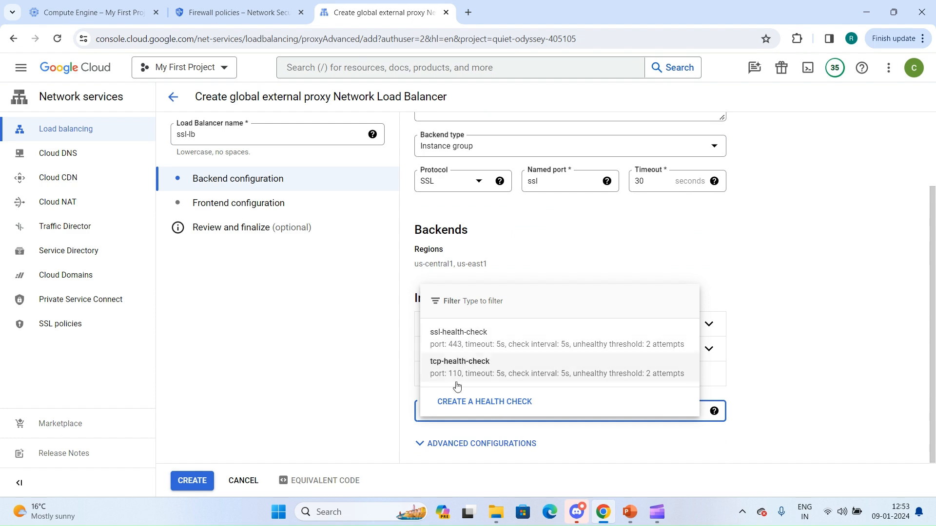
click(455, 402)
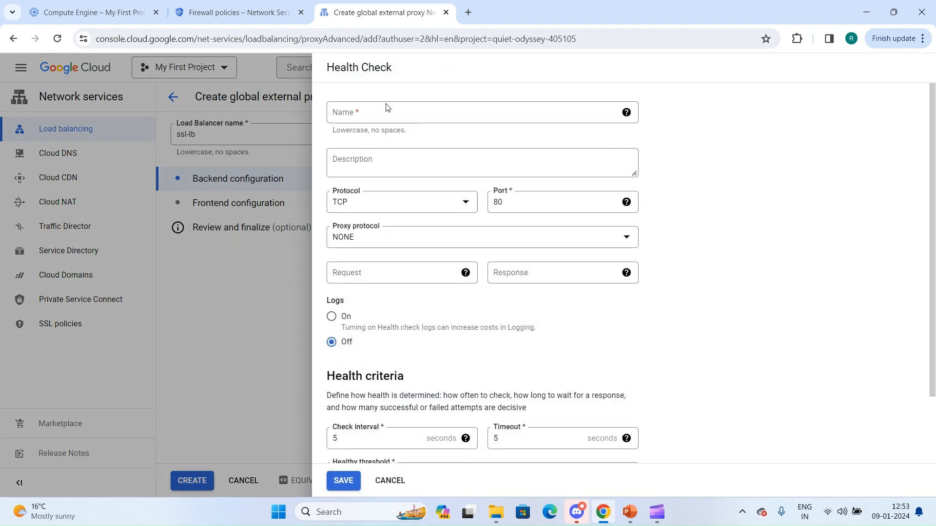
click(381, 109)
click(373, 201)
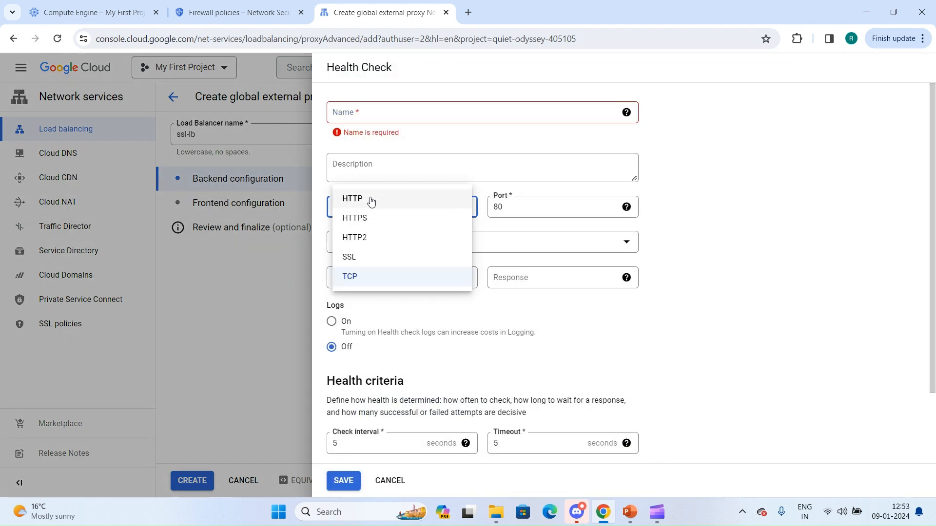
click(369, 258)
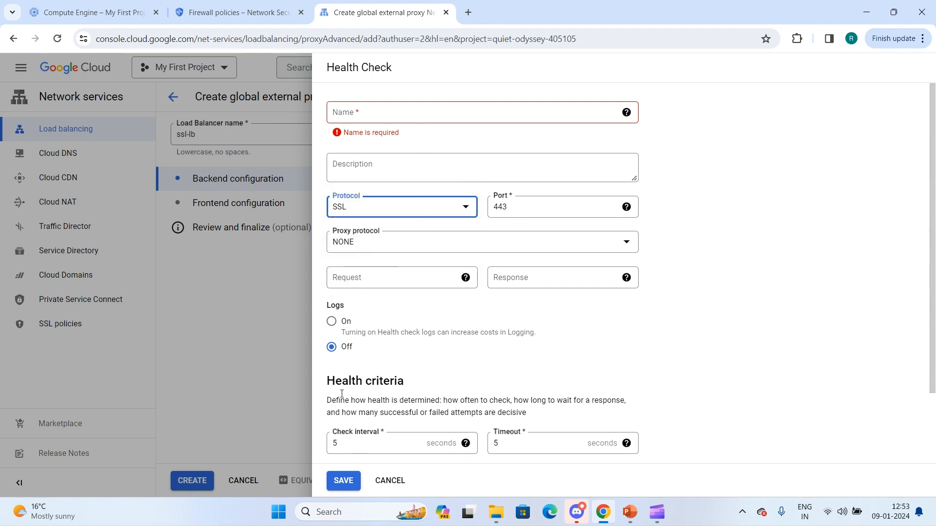
click(385, 481)
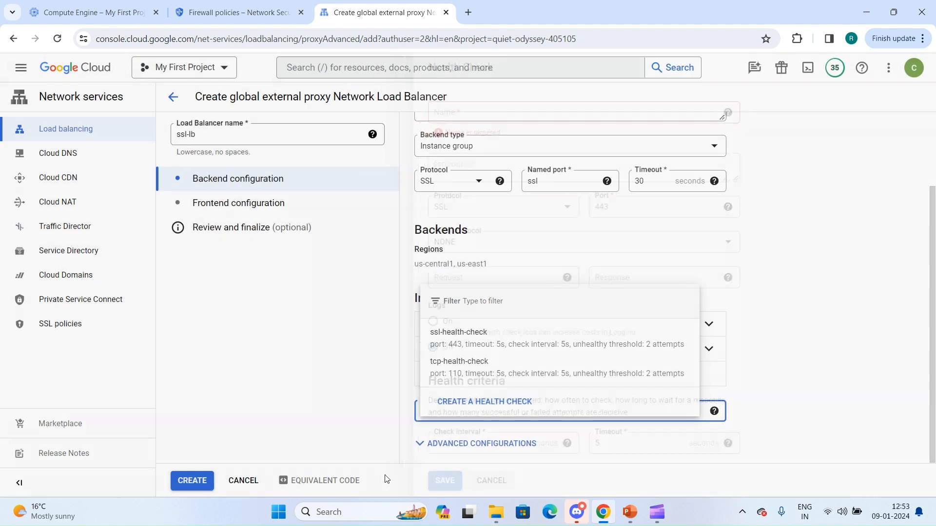
Select ssl-health-check as the backend health check and set the session affinity to Client IP in the advanced configurations.
click(460, 344)
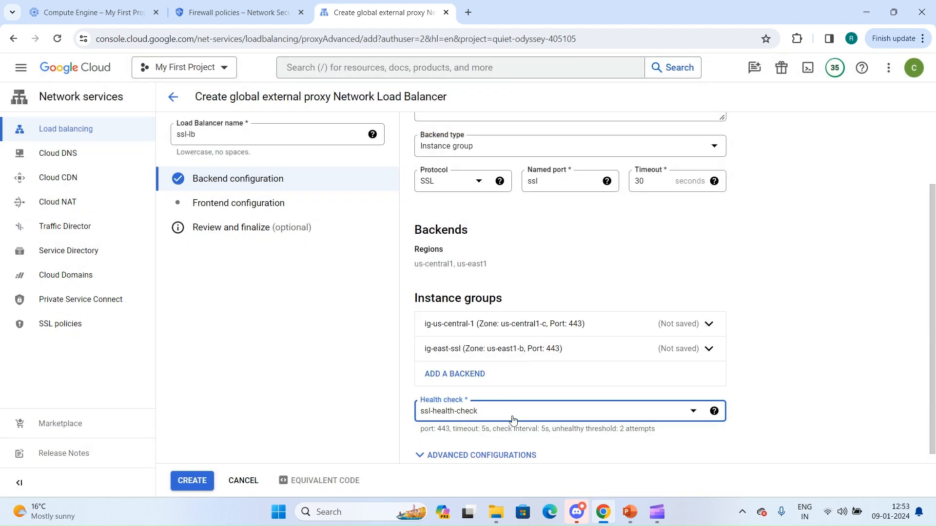
click(495, 445)
scroll(495, 450, down, 3)
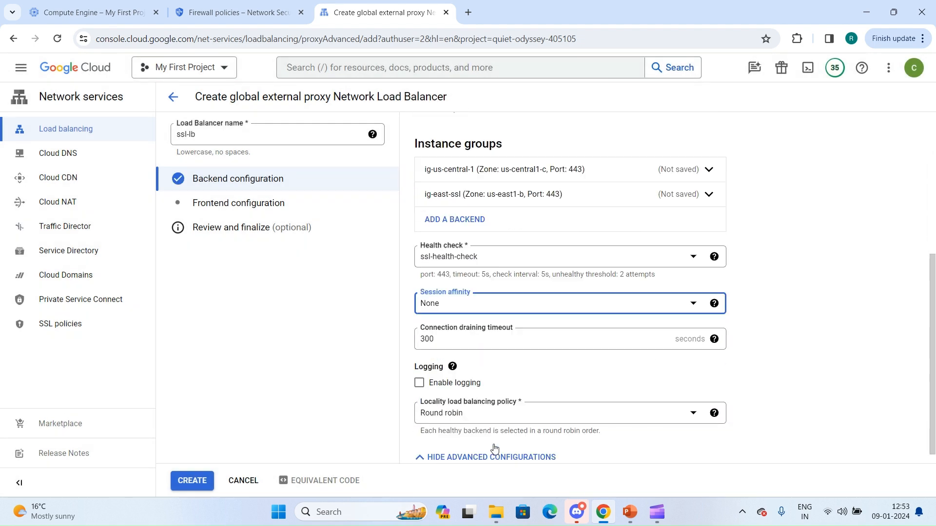
click(457, 288)
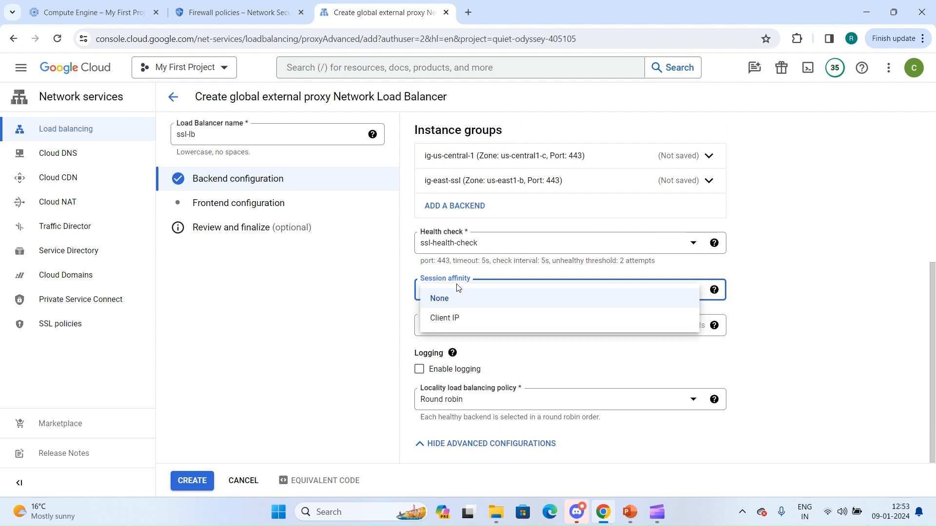
click(460, 320)
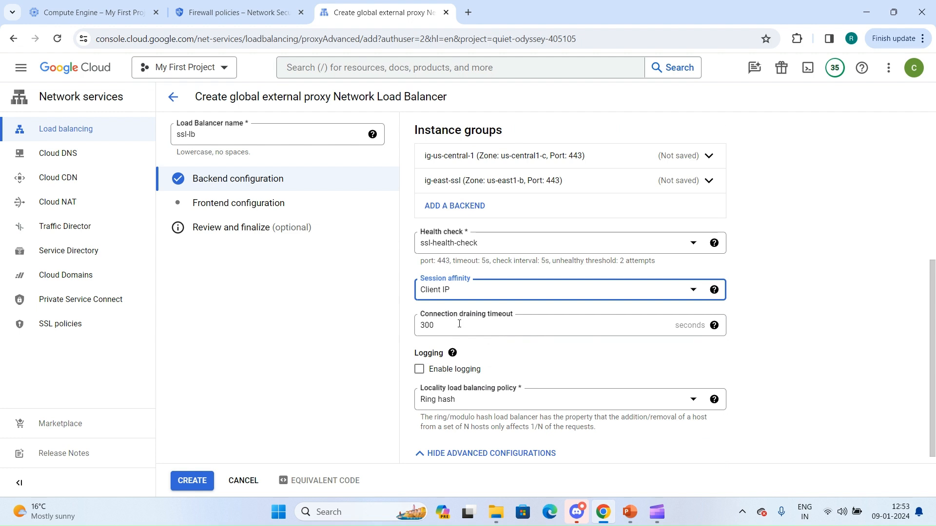
Set the session affinity back to None and consult the help text for the connection draining timeout.
click(492, 305)
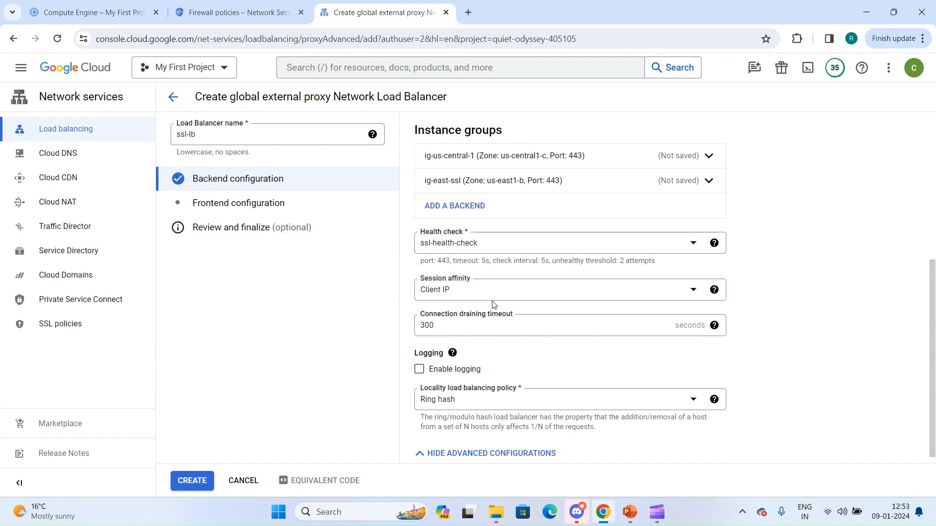
click(481, 298)
click(455, 303)
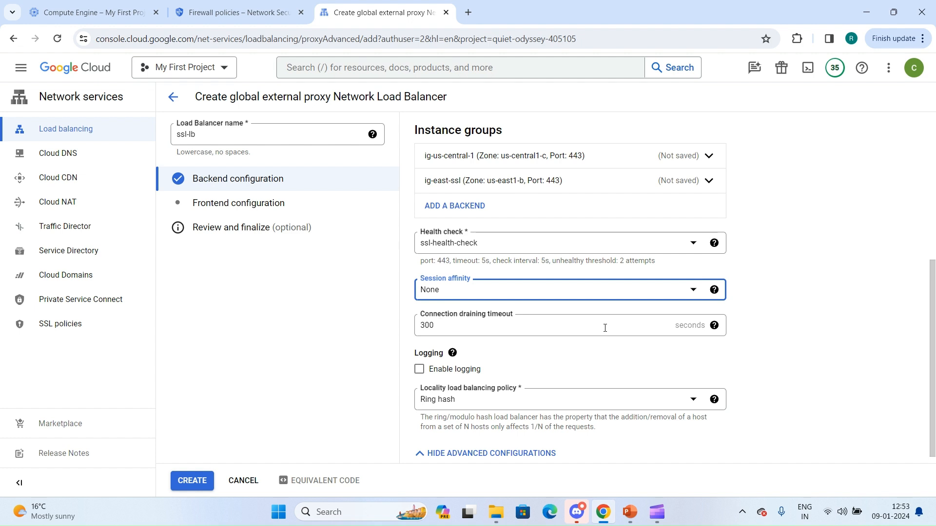
click(437, 330)
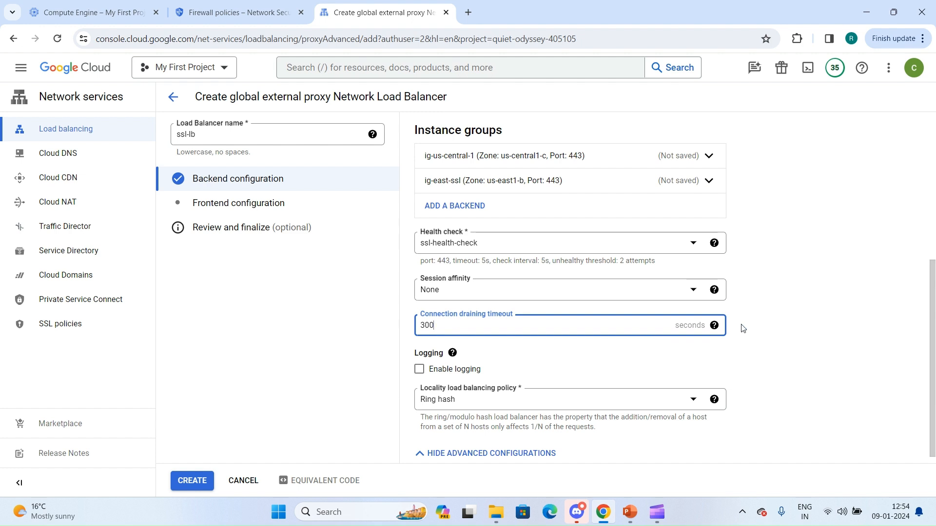
click(713, 326)
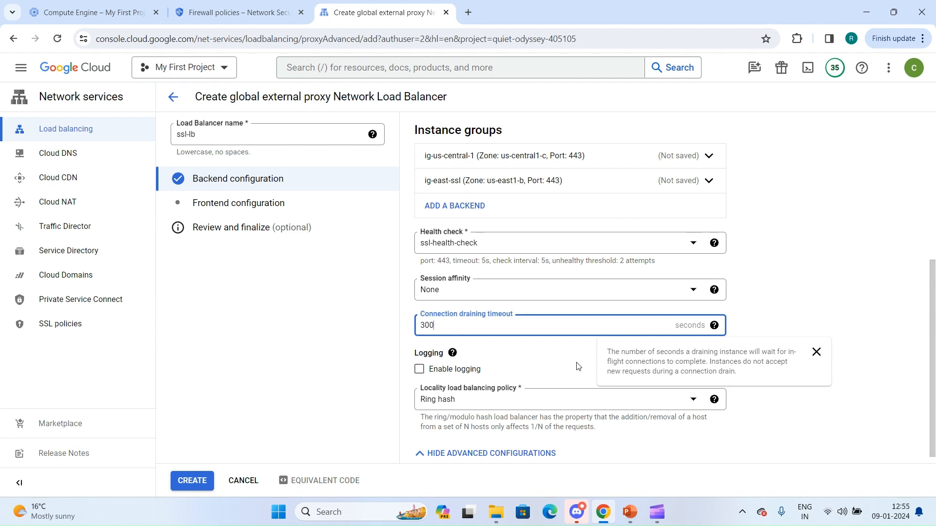
click(553, 355)
scroll(554, 356, down, 1)
click(419, 366)
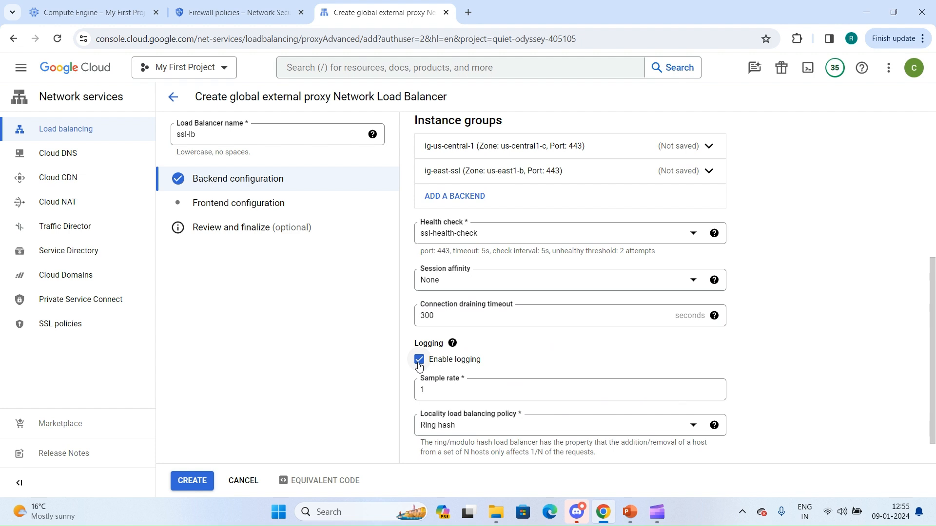
click(419, 365)
Review the available locality load balancing policies without changing the selection.
click(482, 395)
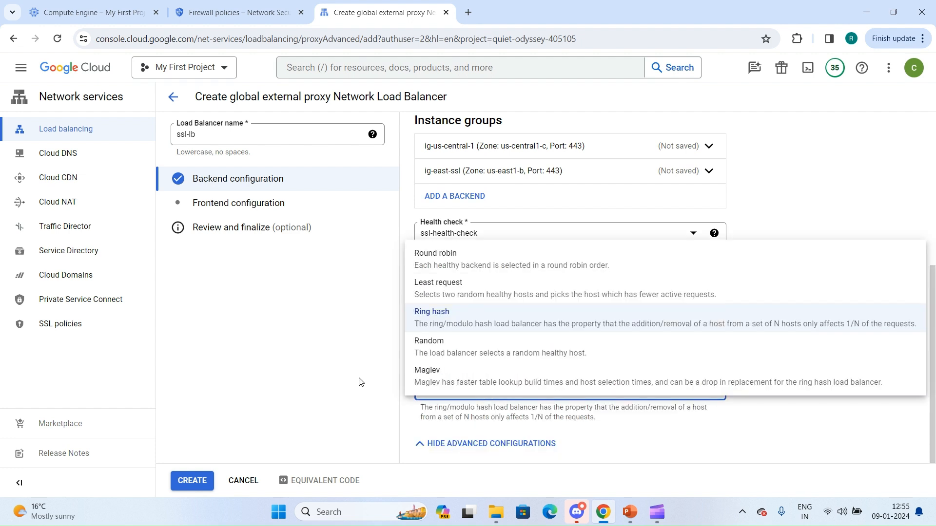
key(Escape)
click(482, 390)
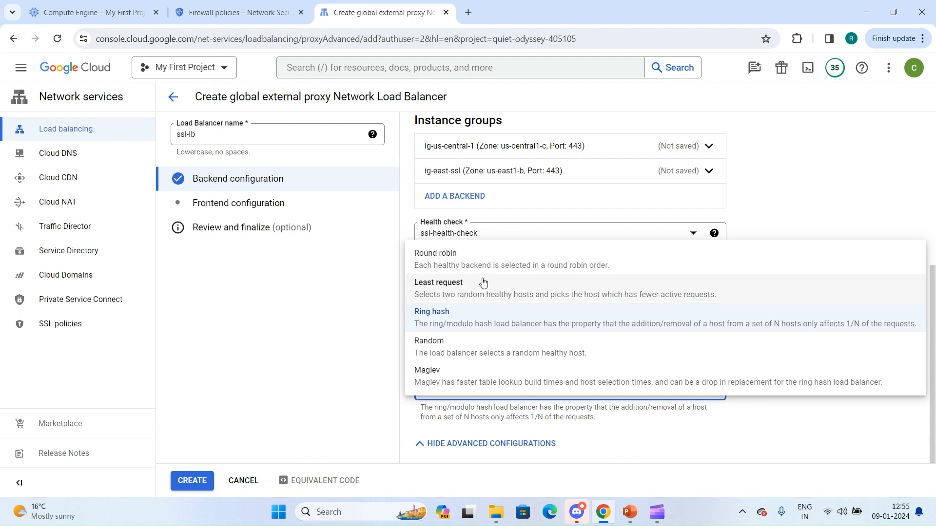
click(383, 401)
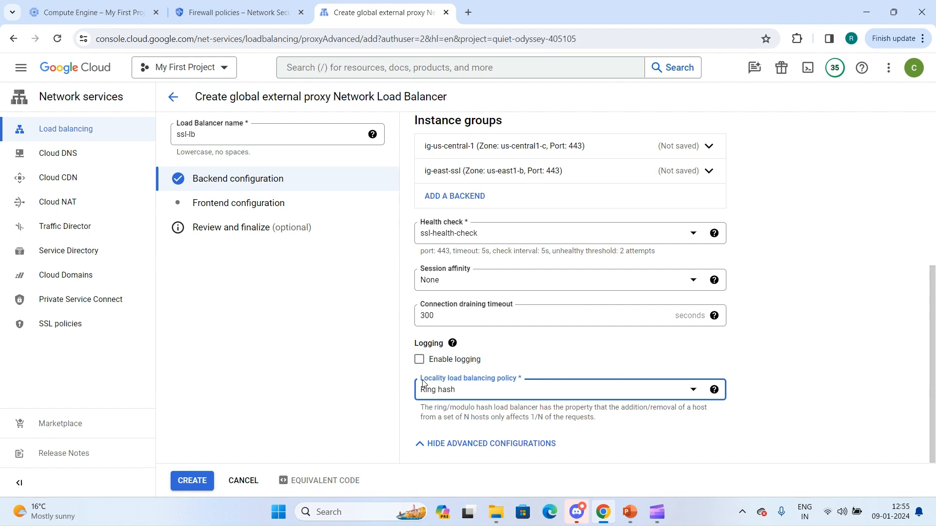
click(463, 445)
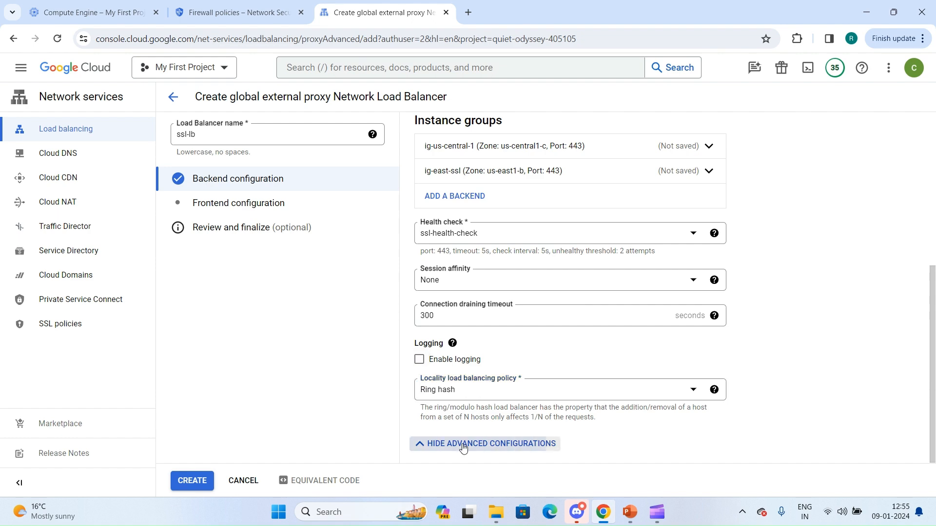
Go to the frontend configuration and choose the SSL protocol and IP version IPv4.
click(215, 208)
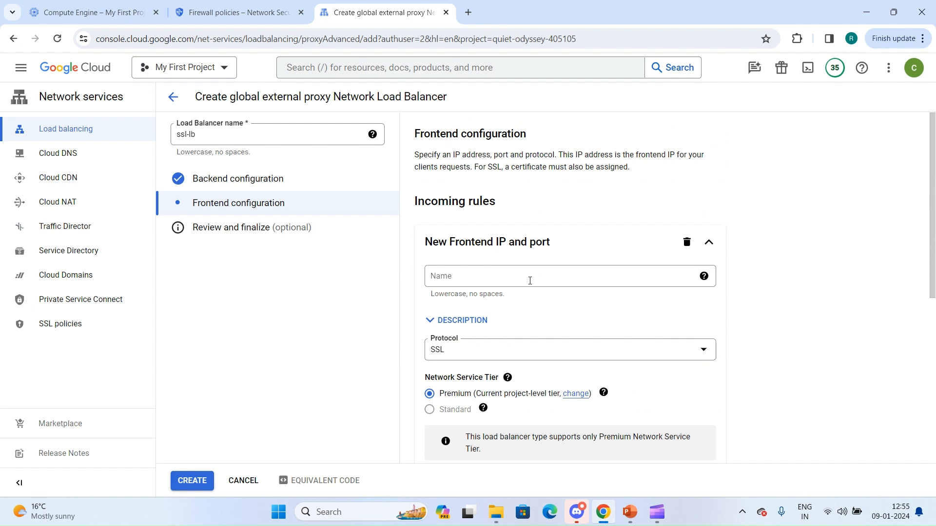
scroll(530, 292, down, 3)
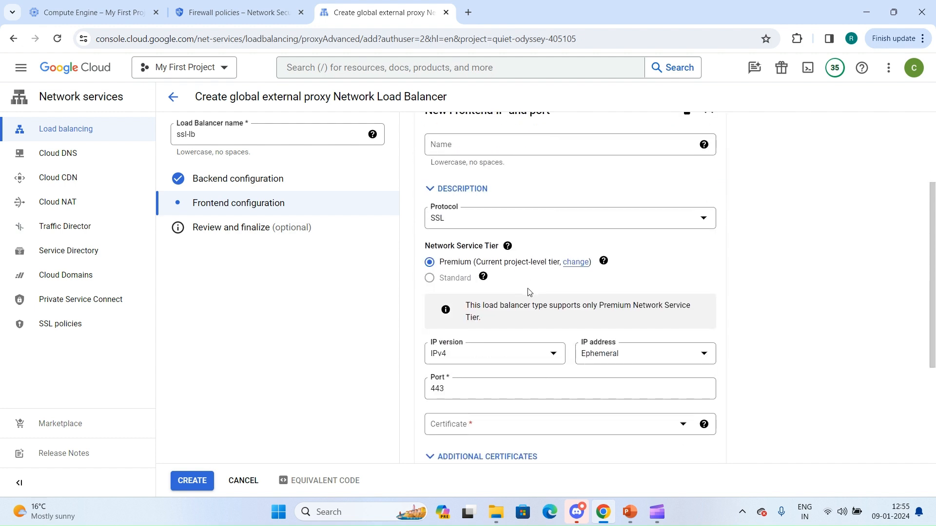
click(518, 203)
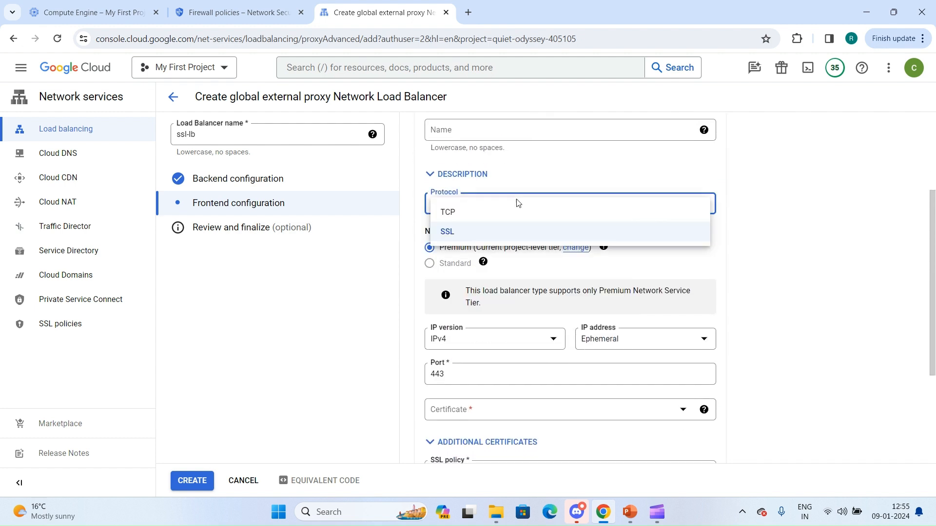
click(458, 236)
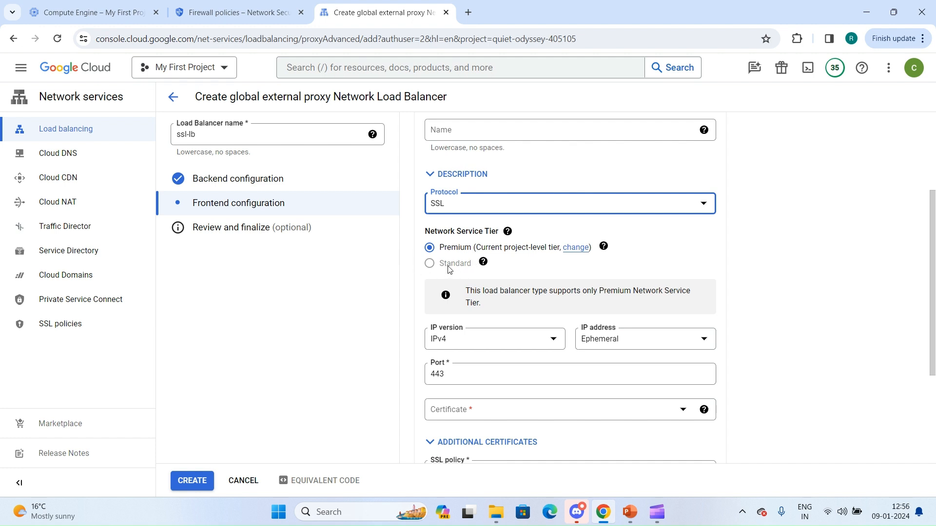
scroll(468, 273, down, 2)
click(494, 271)
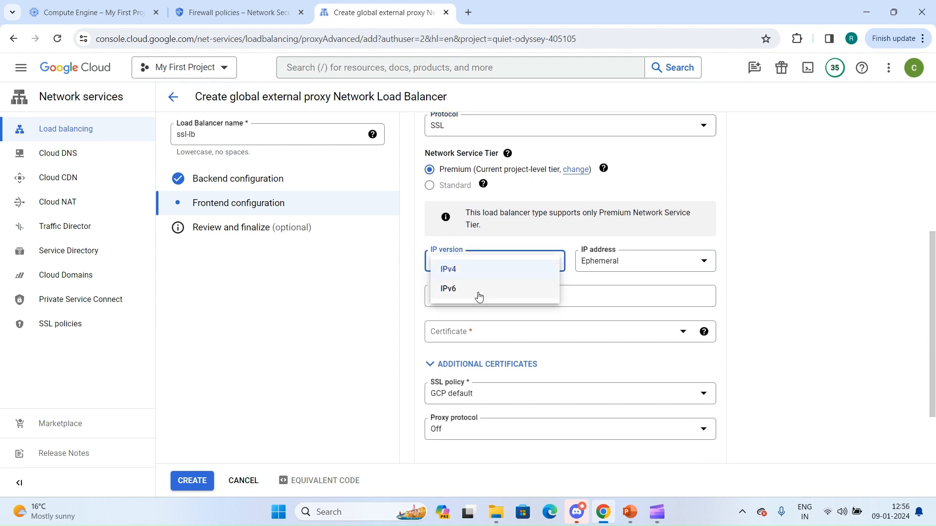
click(479, 273)
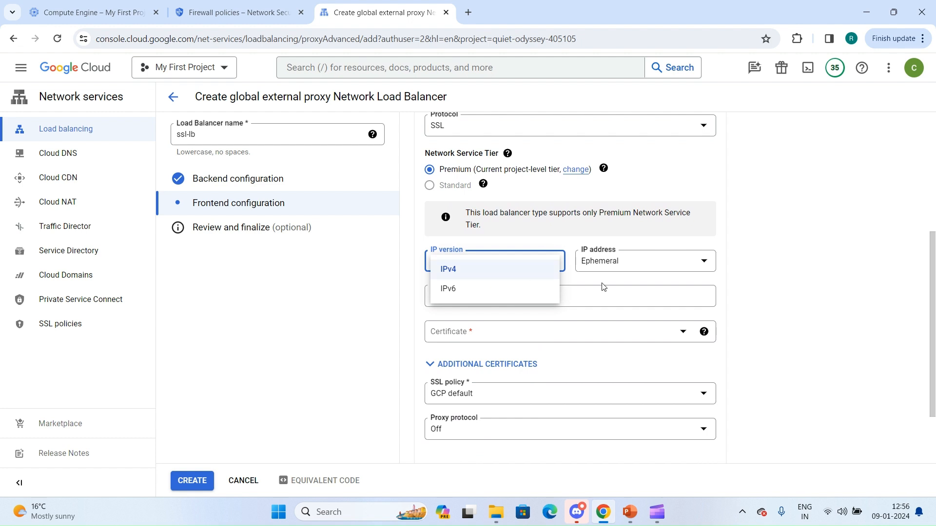
Assign the reserved IP address ssl-lb-static and the certificate my-ssl-cert to the frontend.
click(633, 263)
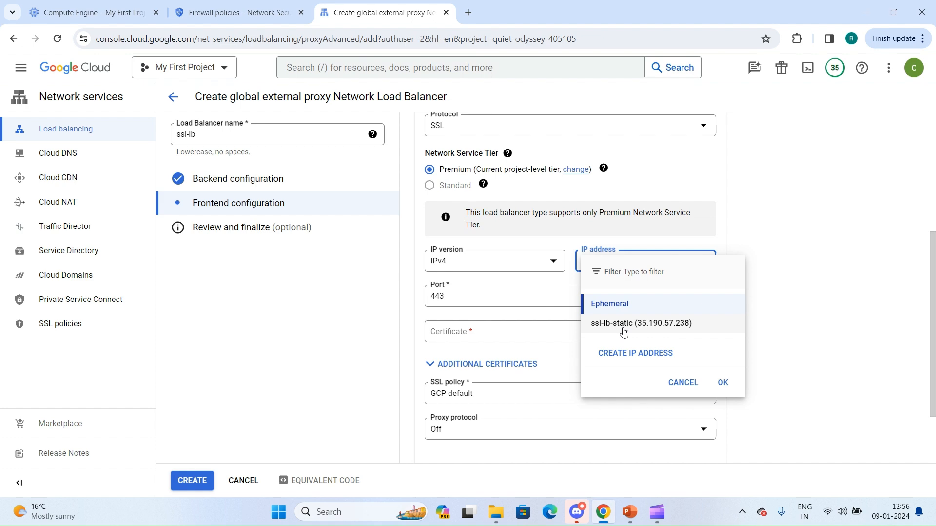
click(627, 354)
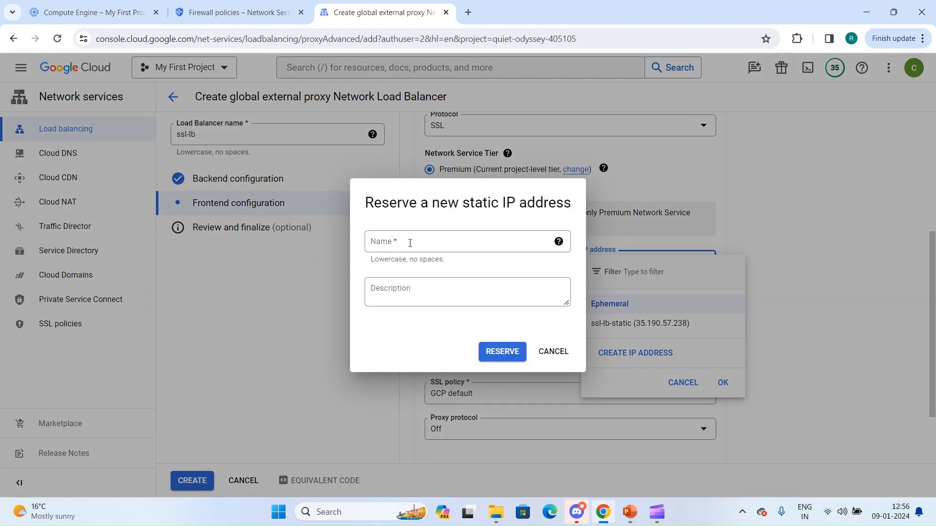
click(561, 362)
click(600, 329)
click(457, 336)
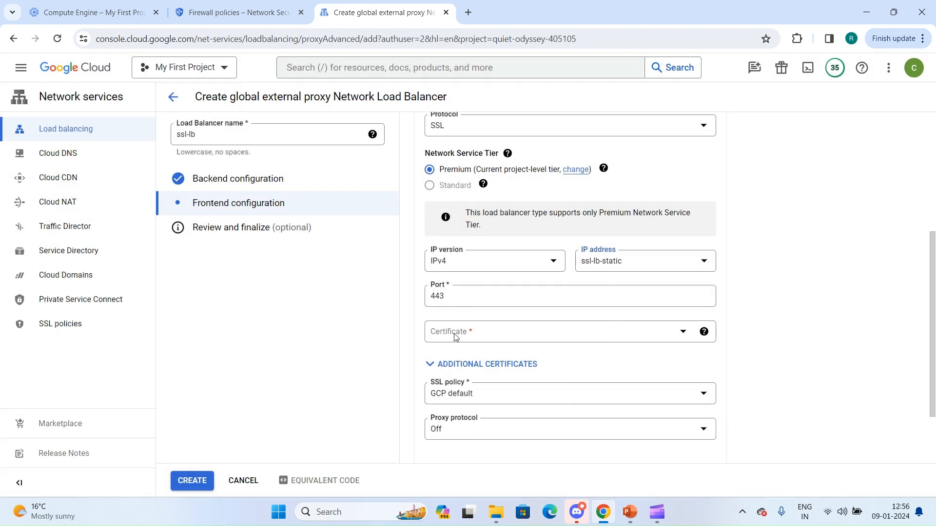
click(463, 376)
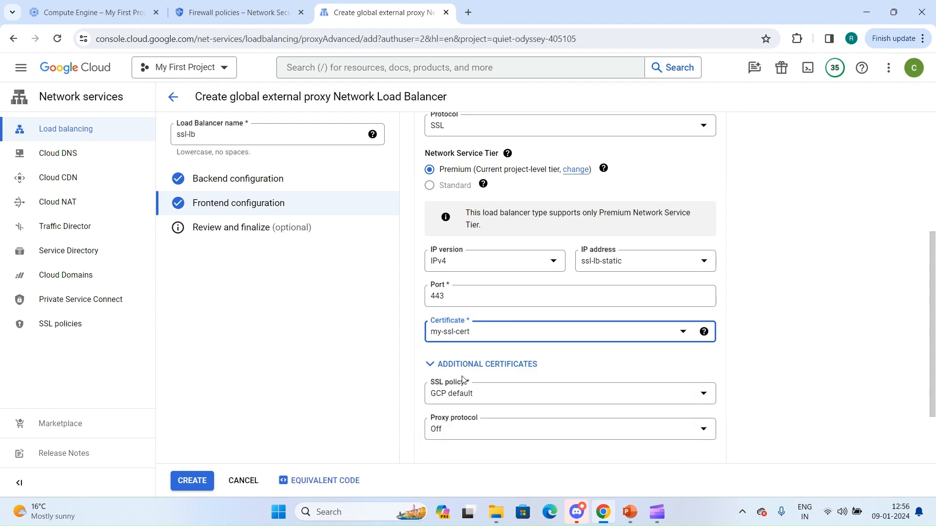
Examine the form for creating a new certificate with the Google-managed option, and leave it without creating one.
click(481, 341)
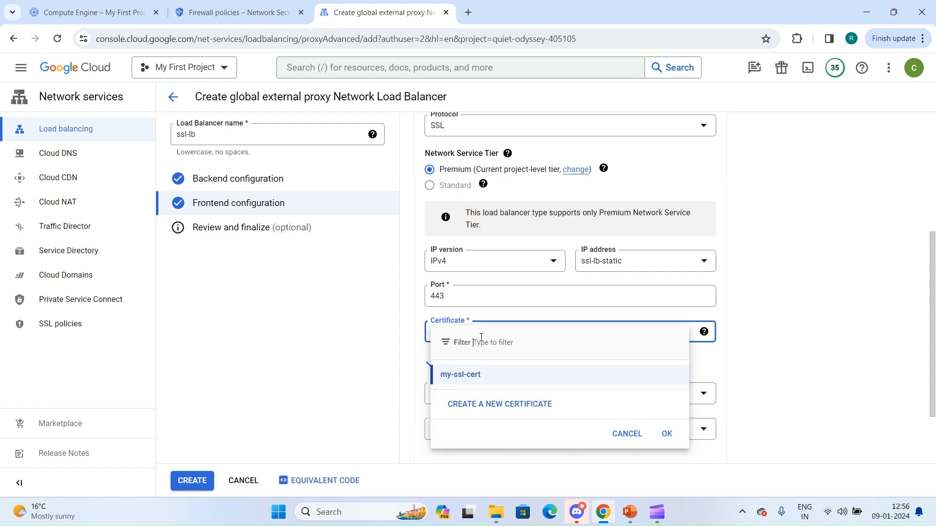
click(485, 403)
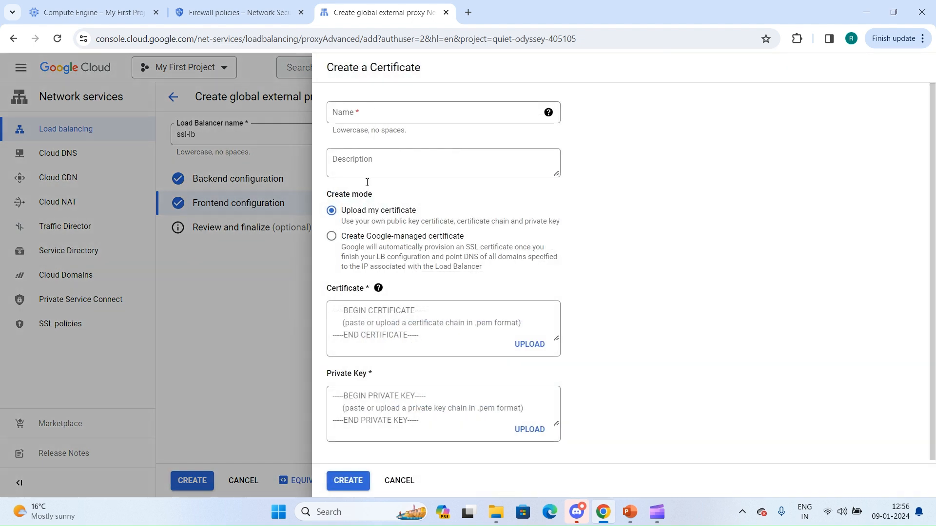
click(331, 236)
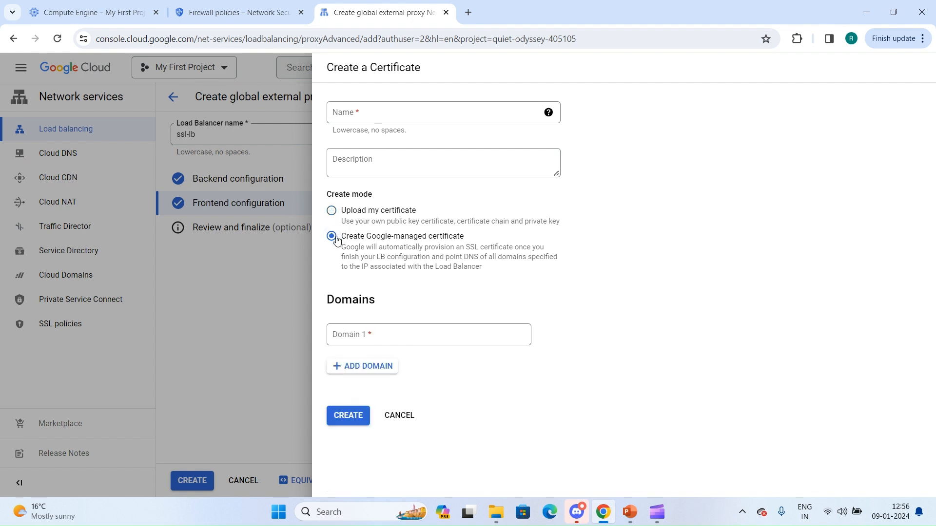
click(354, 338)
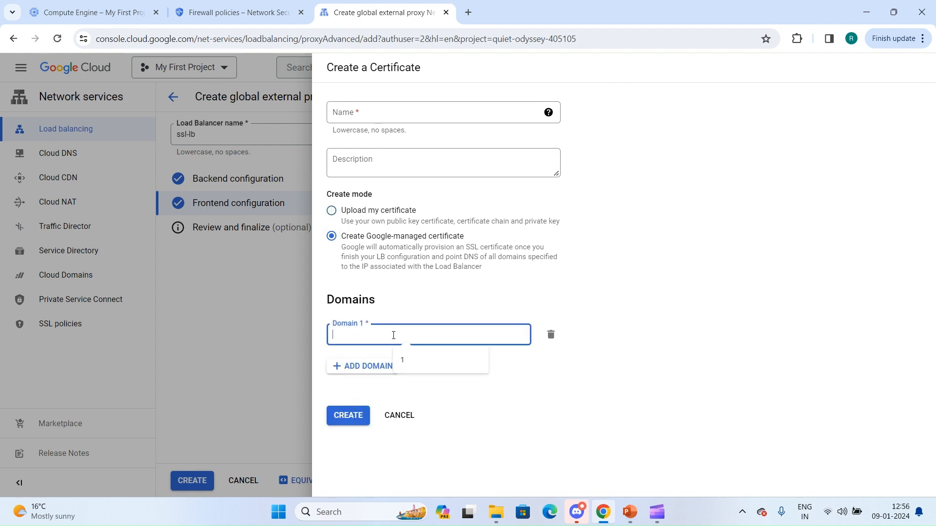
click(400, 418)
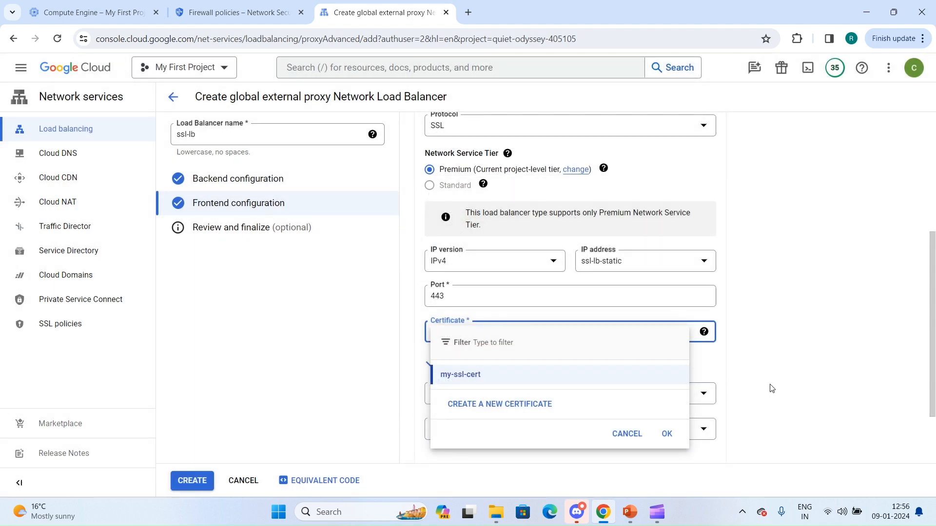
click(771, 388)
Examine the new SSL policy form with minimum version TLS 1.2 and its profile choices, and cancel without saving a policy.
click(458, 400)
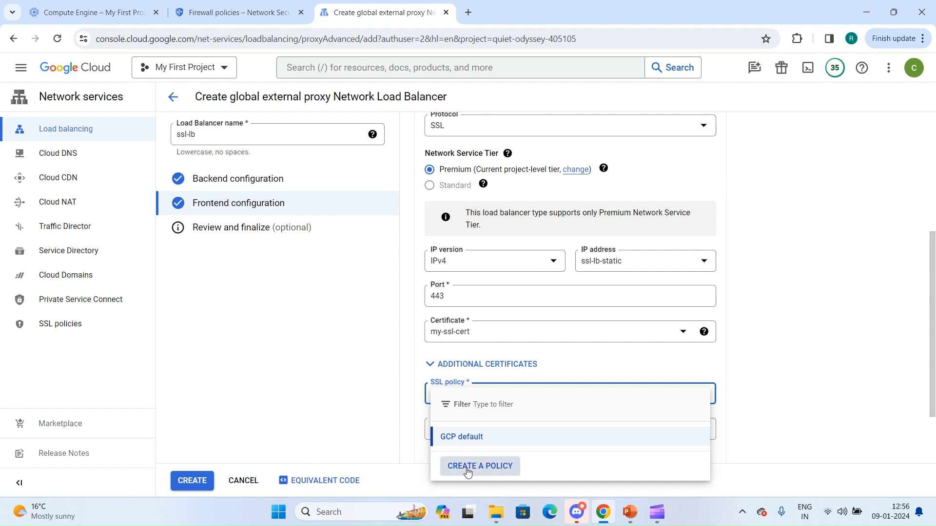
click(467, 471)
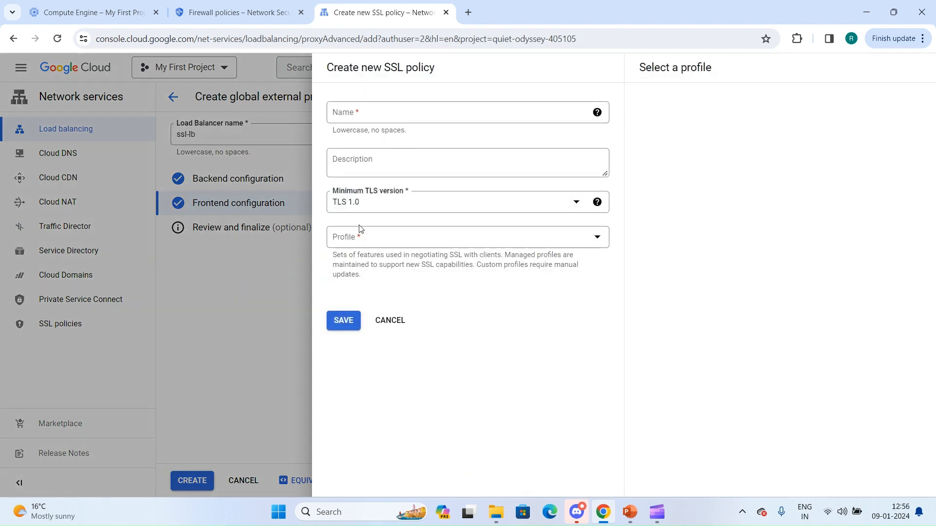
click(386, 199)
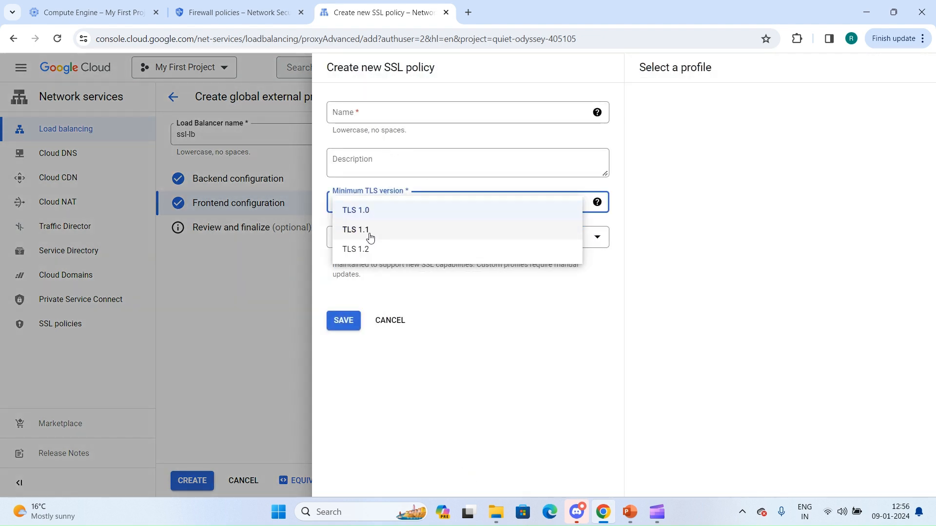
click(368, 249)
click(379, 242)
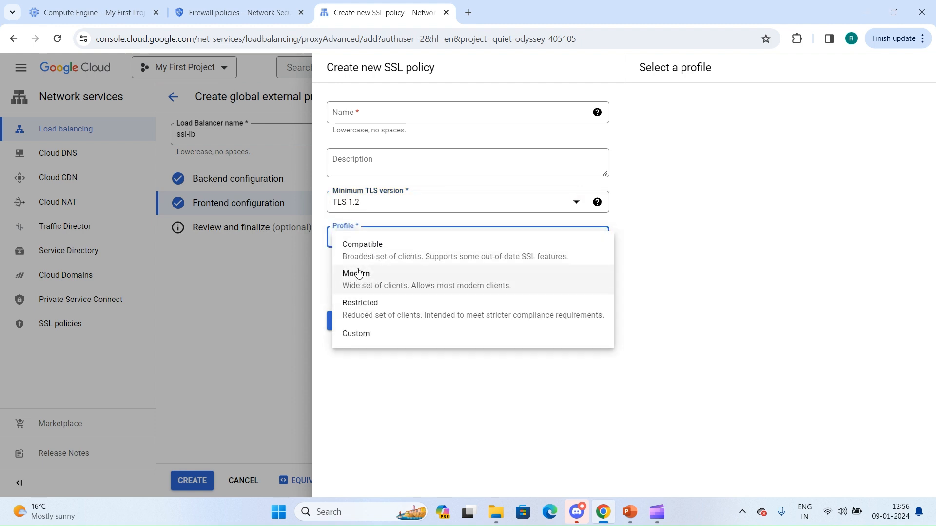
click(369, 376)
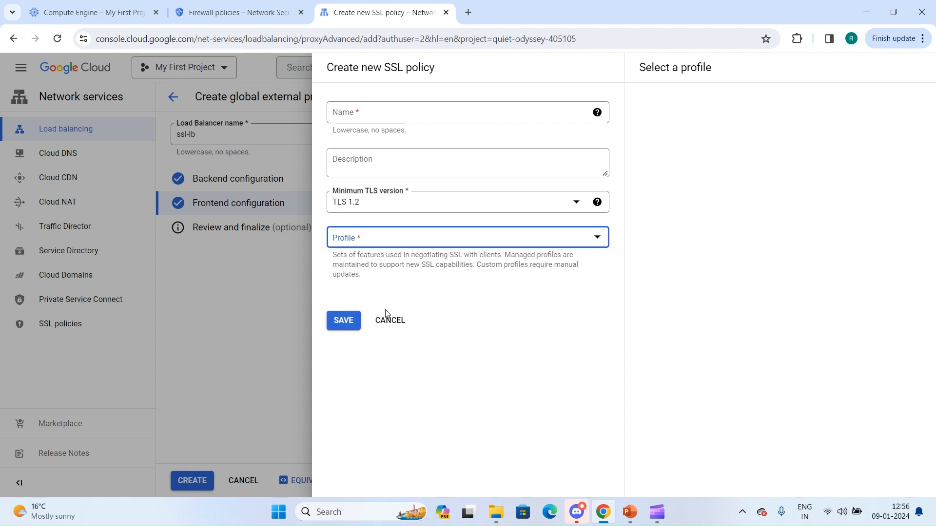
click(386, 327)
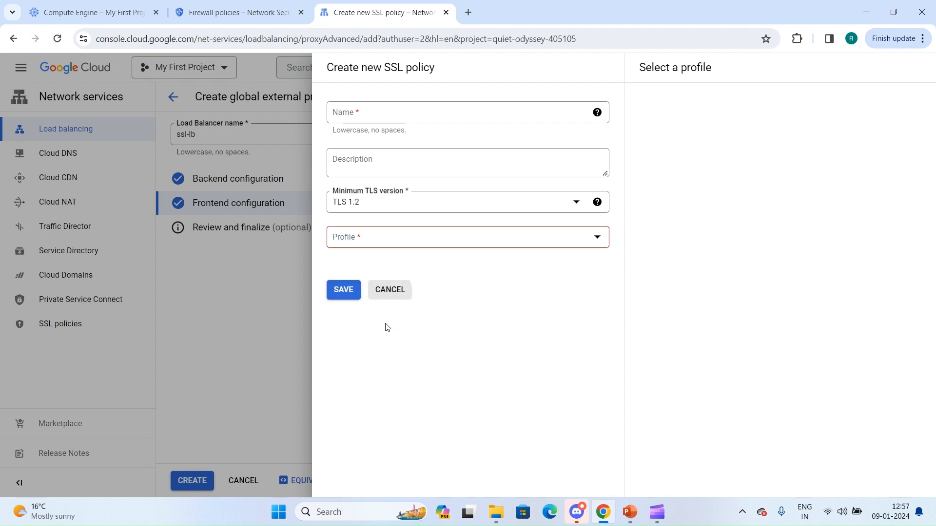
click(381, 308)
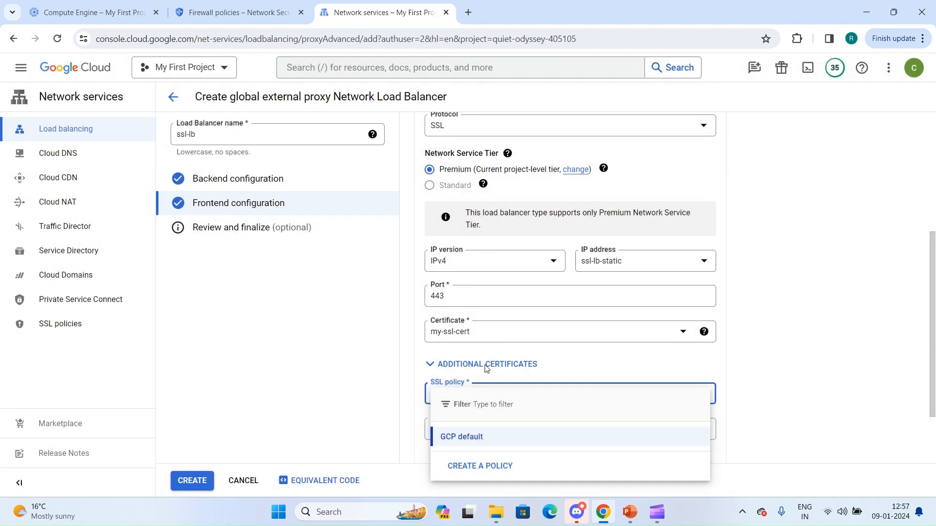
click(848, 389)
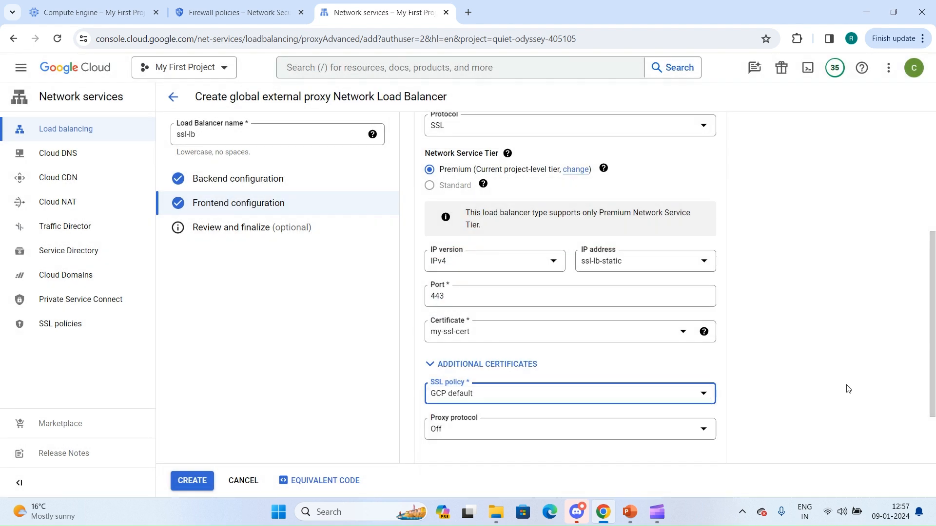
Try the proxy protocol setting On, return it to Off, and complete the frontend rule.
click(491, 433)
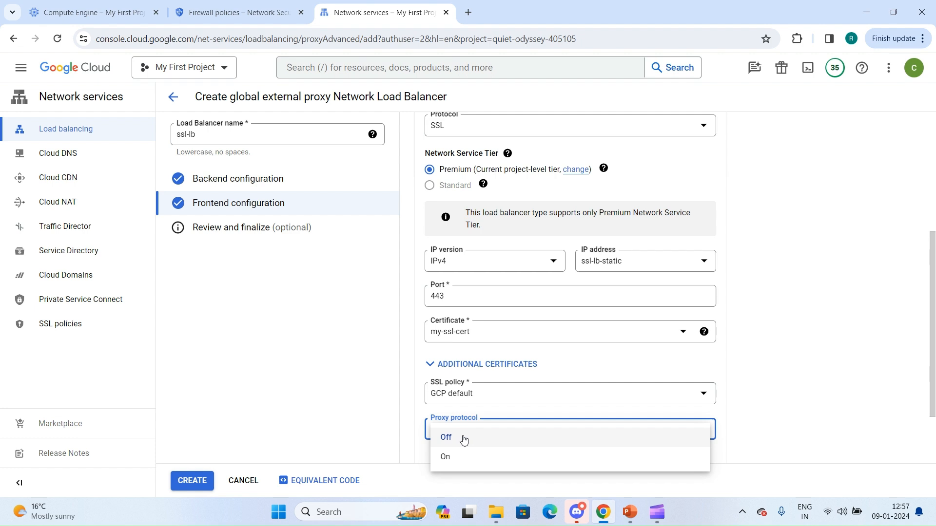
click(448, 458)
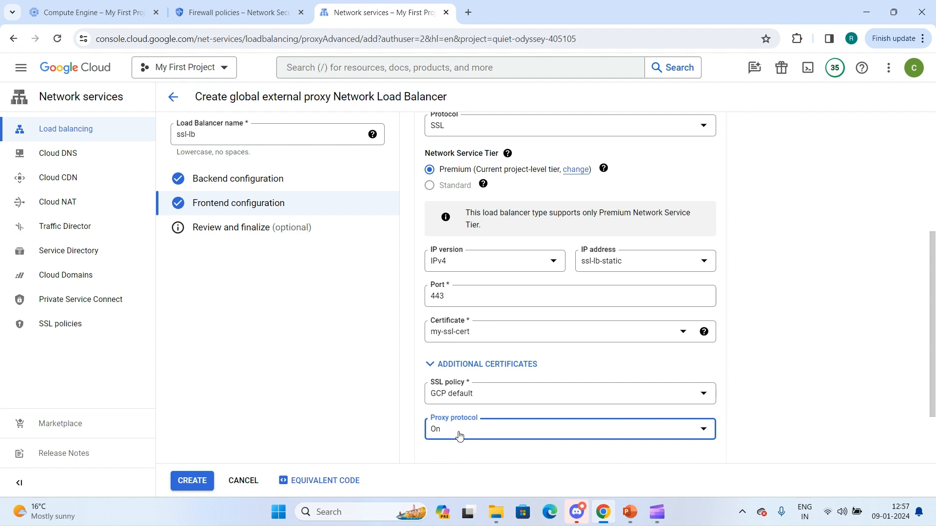
click(459, 435)
click(453, 439)
scroll(455, 441, down, 2)
click(704, 383)
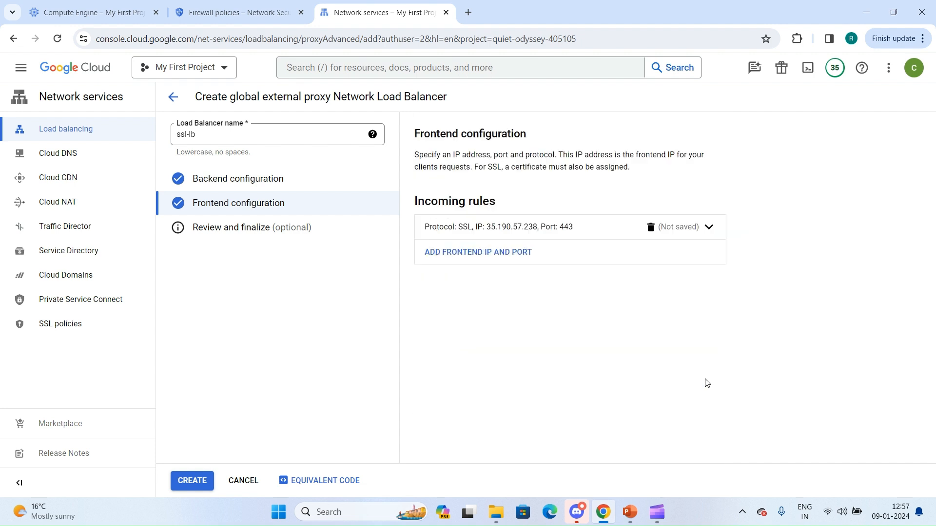
Try adding a second frontend rule with IP version IPv6, review its address options, and delete the rule.
click(510, 256)
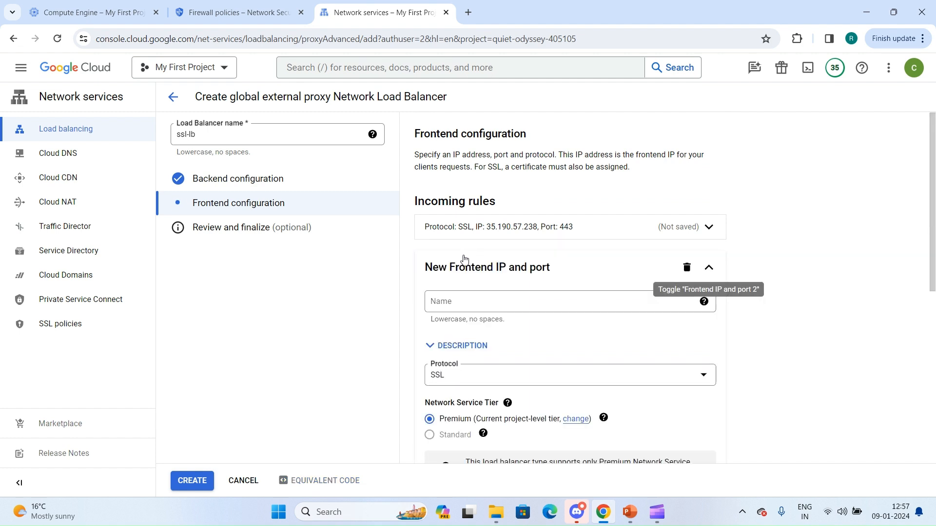
scroll(466, 369, down, 5)
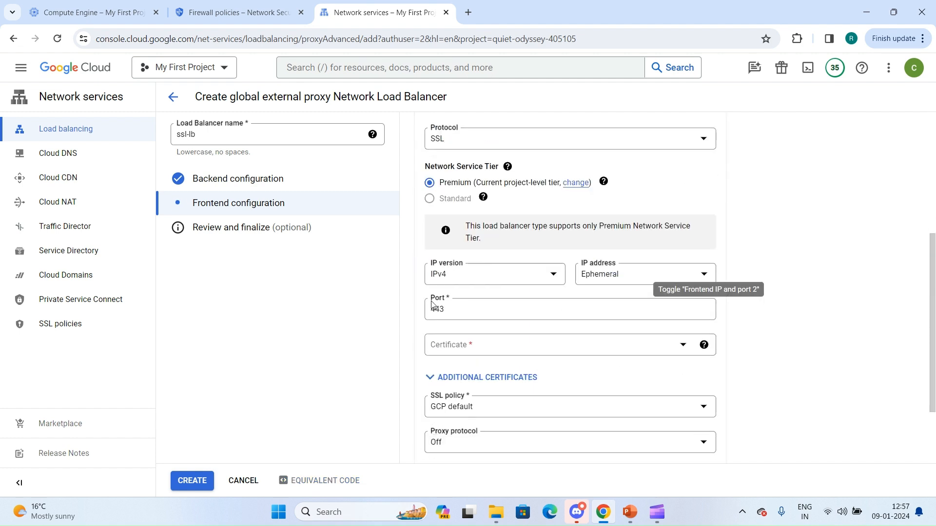
click(467, 281)
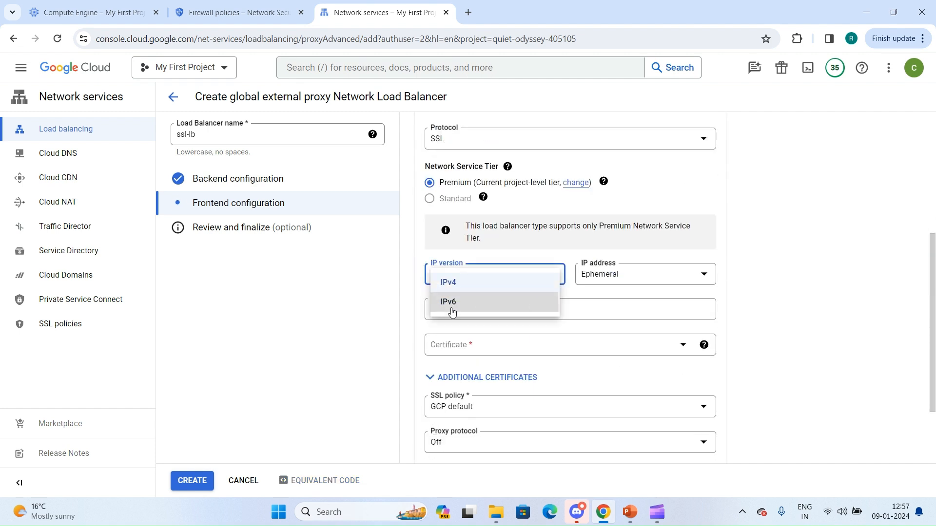
click(452, 306)
click(629, 273)
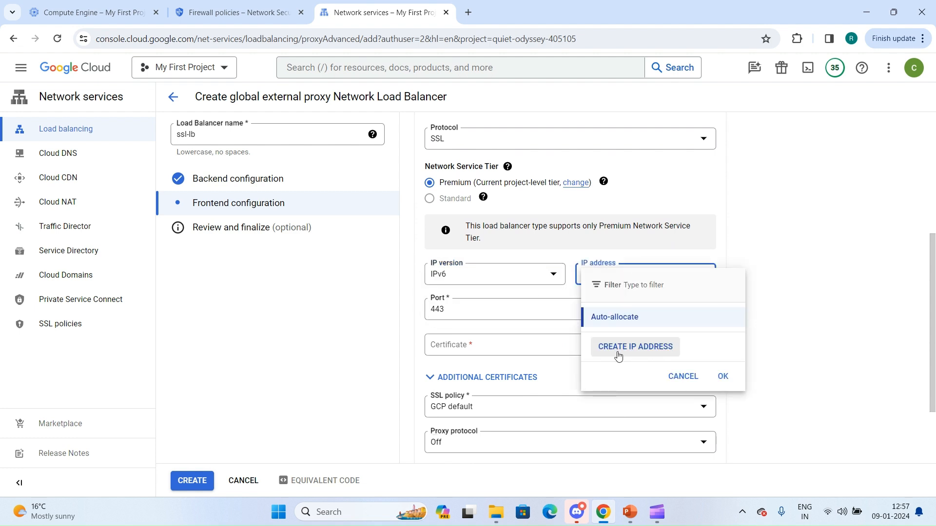
click(516, 324)
scroll(516, 324, down, 2)
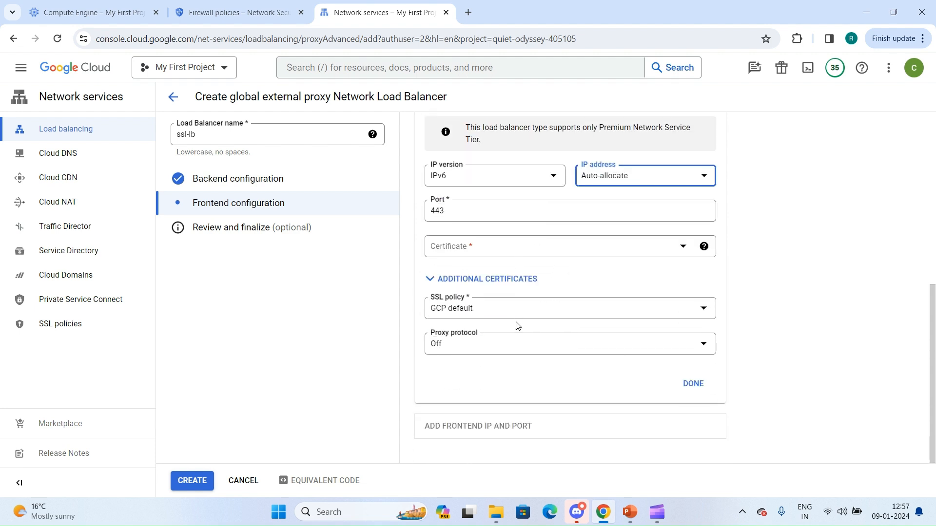
click(578, 426)
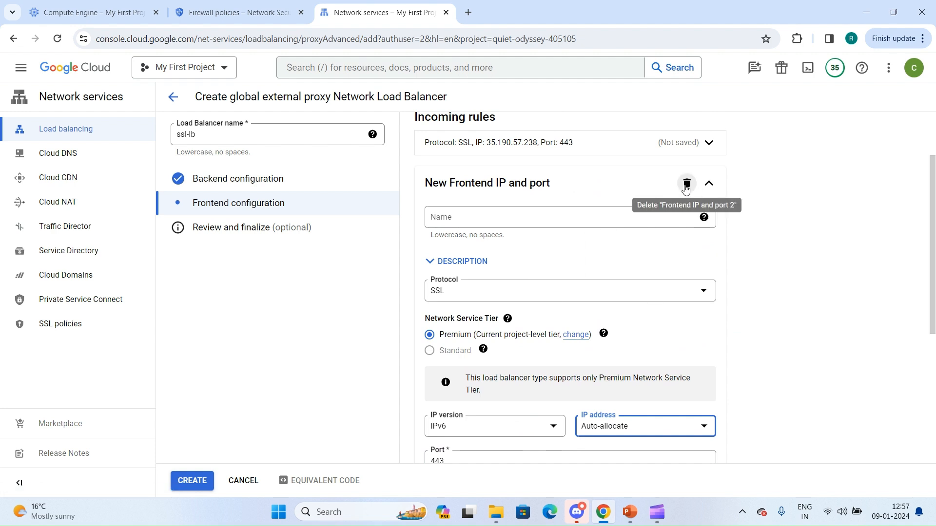
click(687, 184)
Review the final configuration, create the load balancer, and open the details of ssl-lb.
click(219, 226)
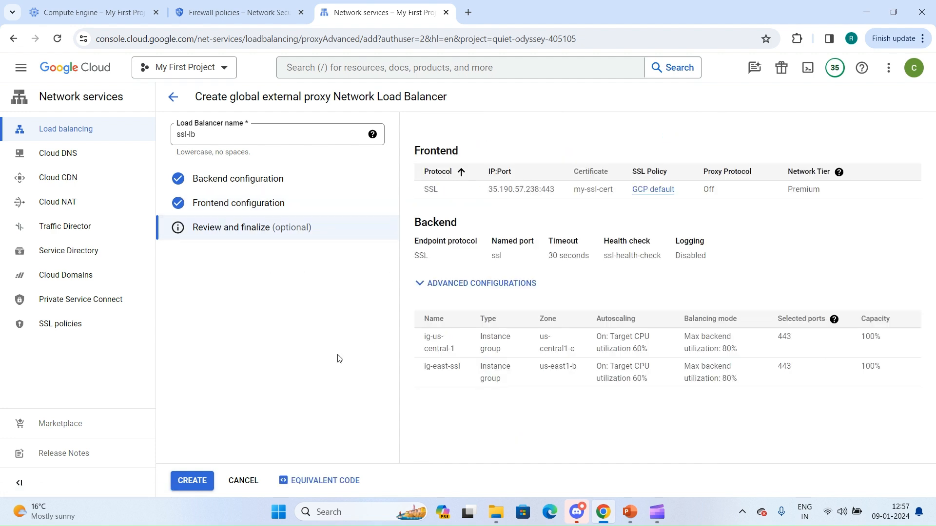
click(190, 481)
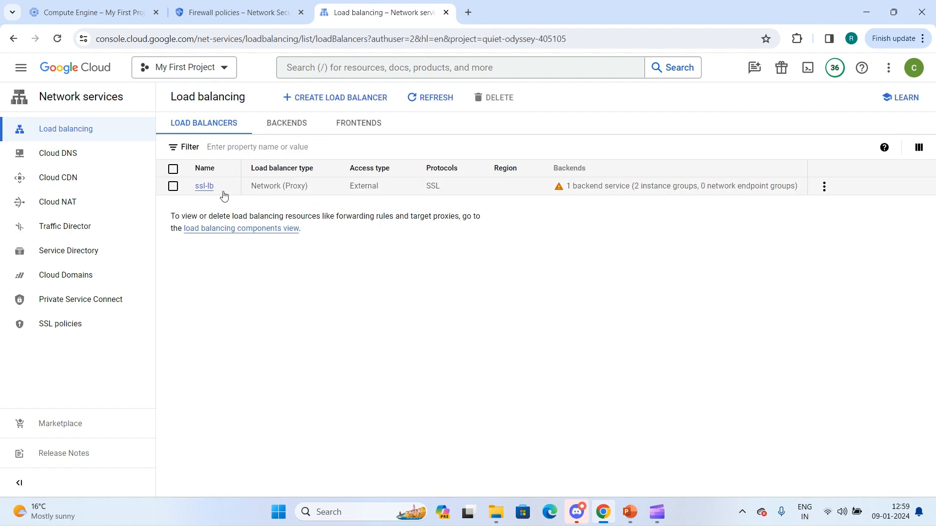
mouse_move(564, 194)
click(204, 188)
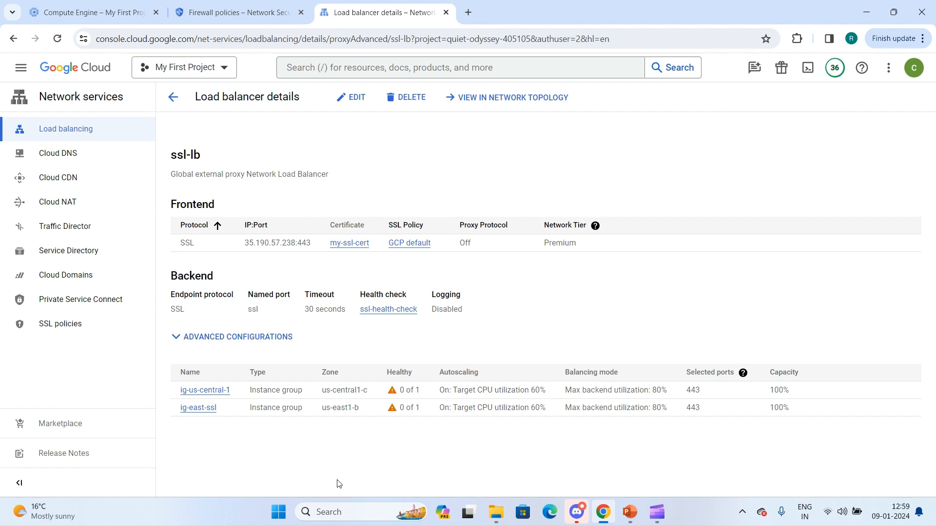
Switch to the open Firewall policies page and start a new firewall rule named health-check.
click(250, 6)
click(429, 98)
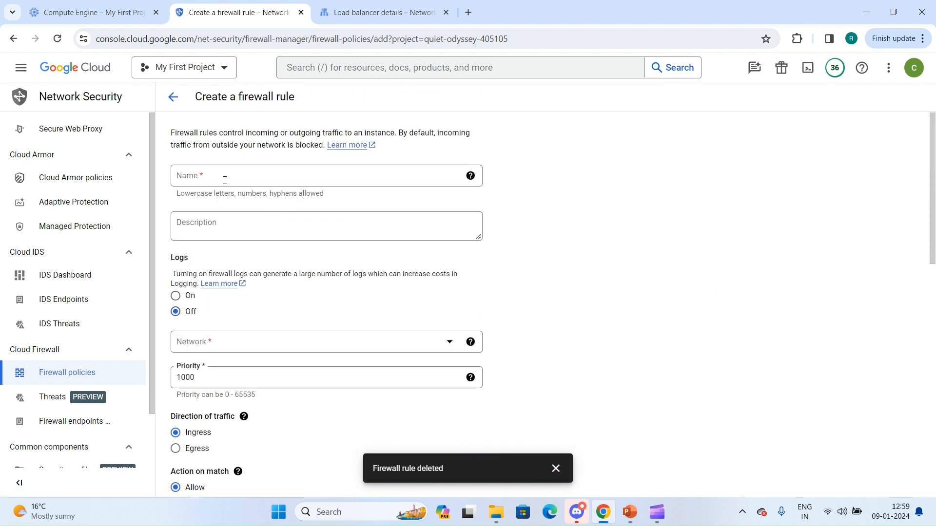
click(225, 180)
text(health-check)
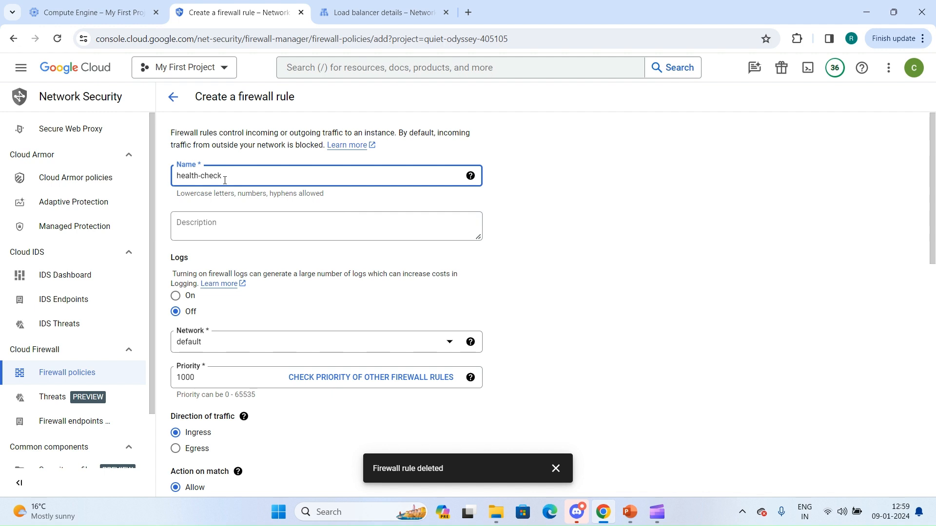
Set the firewall rule's targets to All instances in the network.
scroll(225, 180, down, 3)
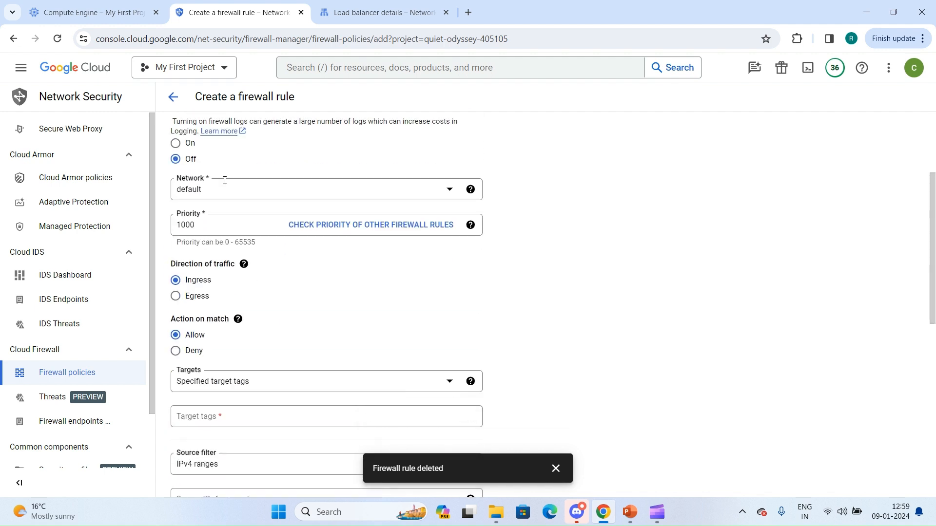
scroll(229, 330, down, 3)
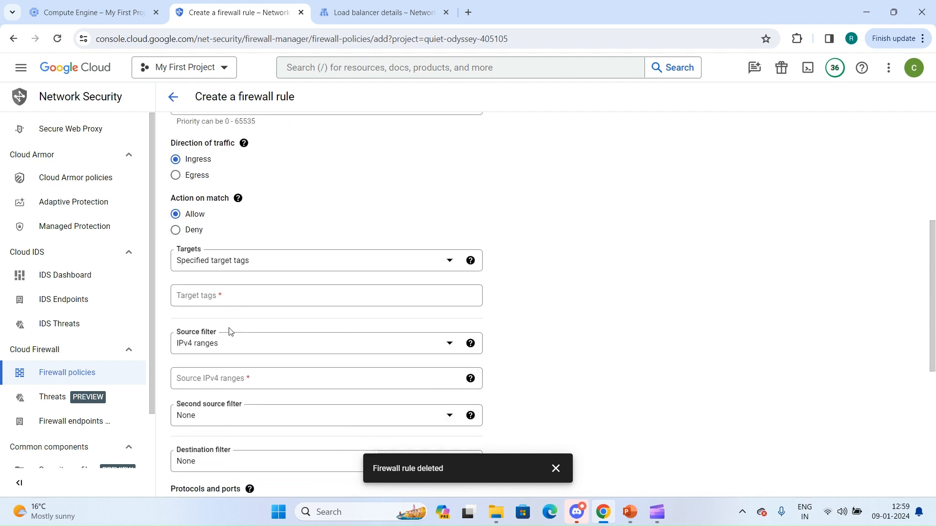
click(298, 255)
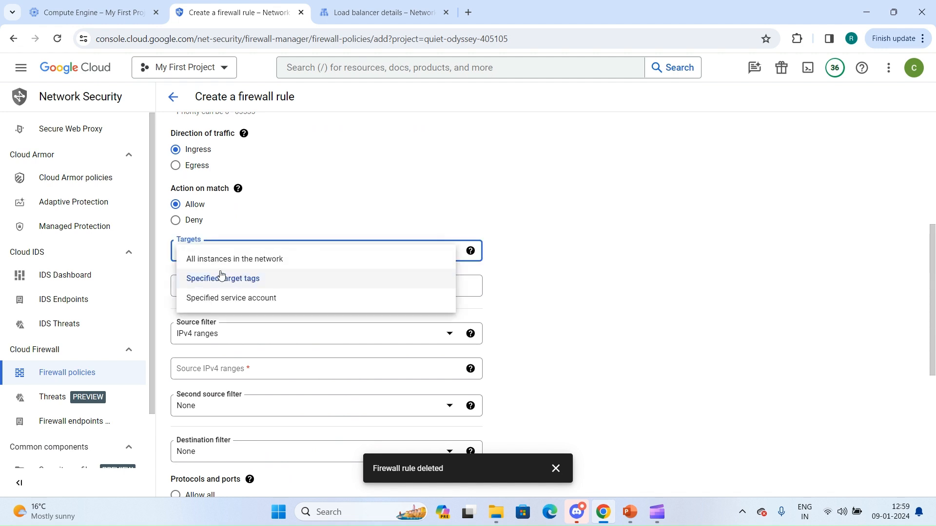
click(254, 263)
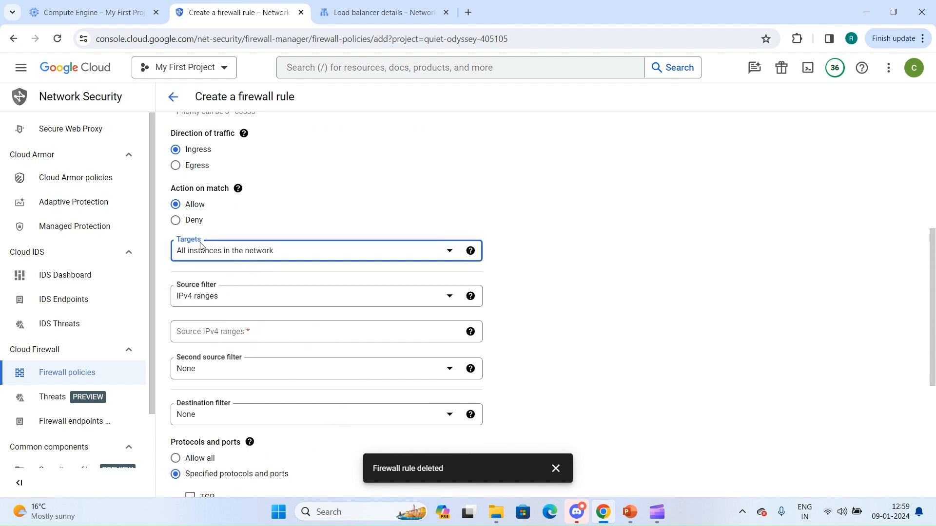
click(215, 252)
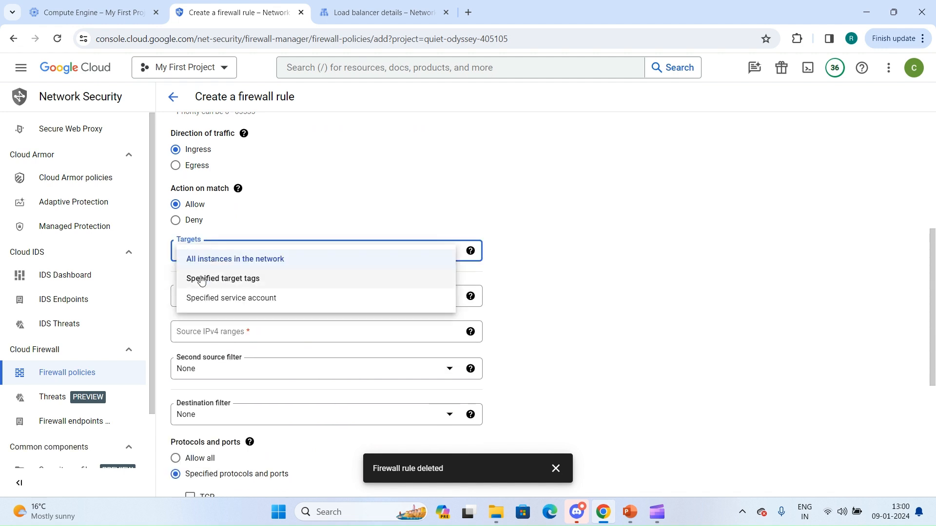
click(608, 304)
Set the firewall rule's source IPv4 ranges to 35.191.0.0/16 and 130.211.0.0/22, and dismiss the notification.
click(224, 332)
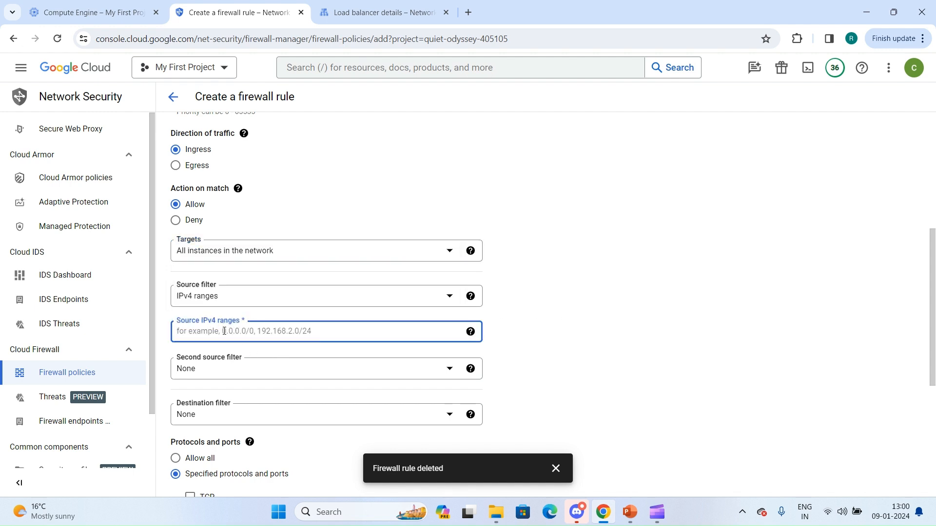
text(35.)
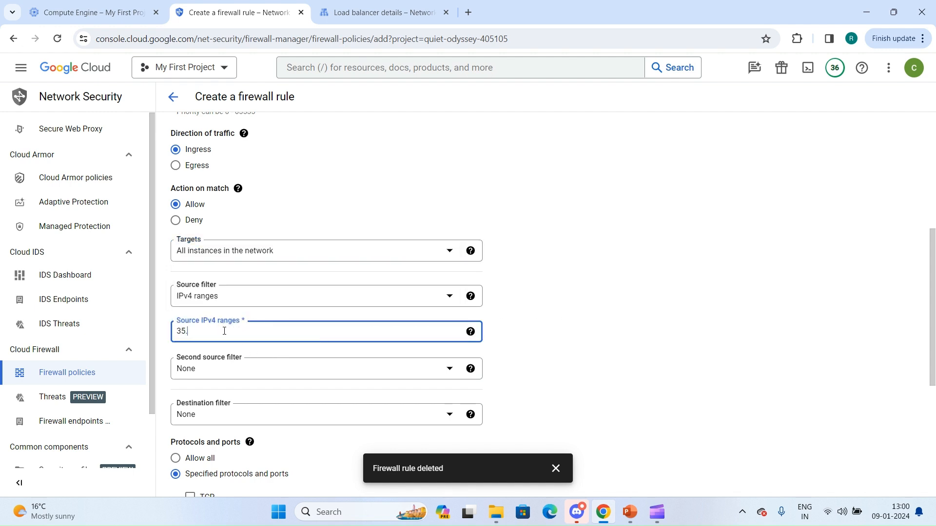
text(191.0.0/16)
key(Return)
text(13)
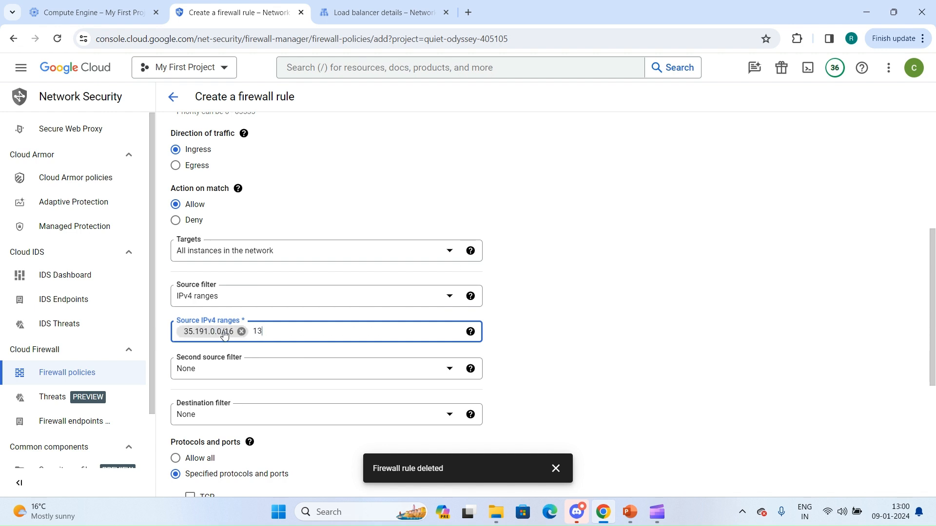
text(0.211.0.0/22)
click(549, 328)
mouse_move(470, 368)
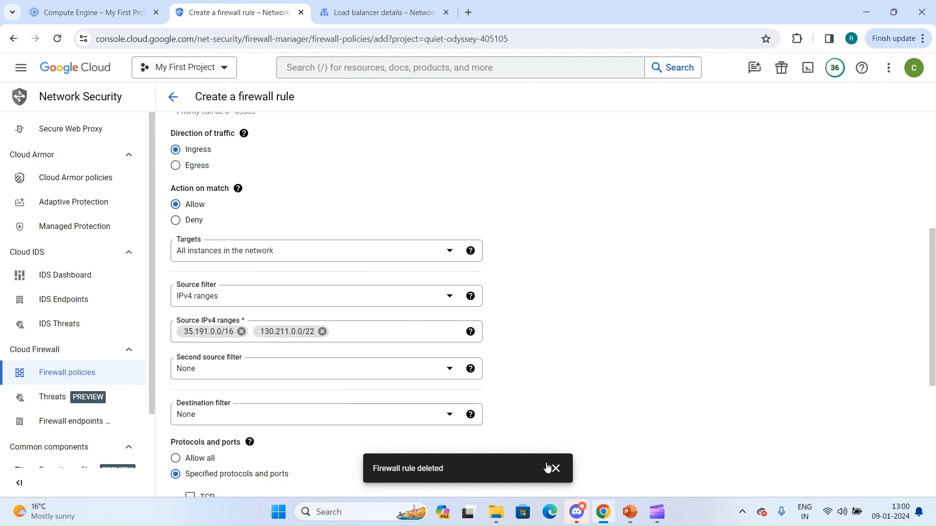
click(556, 468)
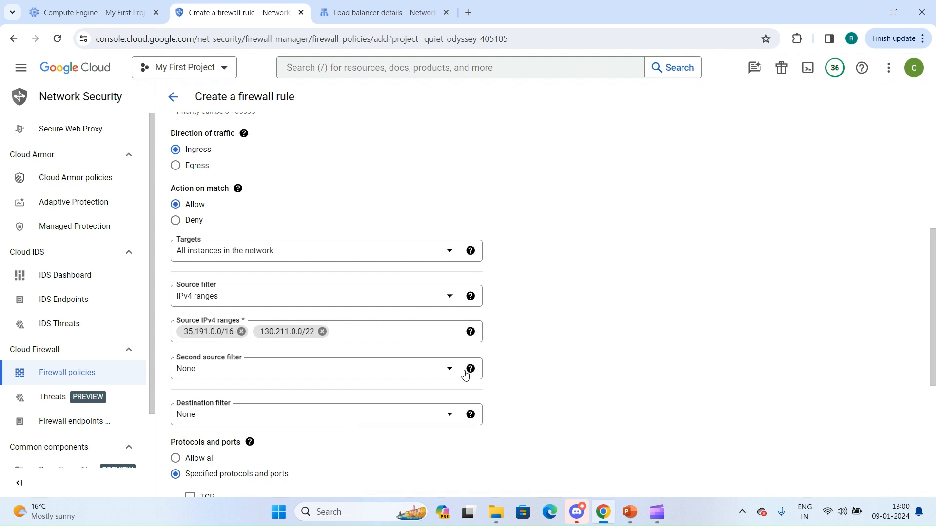
Allow TCP port 443 in the rule's specified protocols and ports, and create the health-check firewall rule.
scroll(362, 333, down, 4)
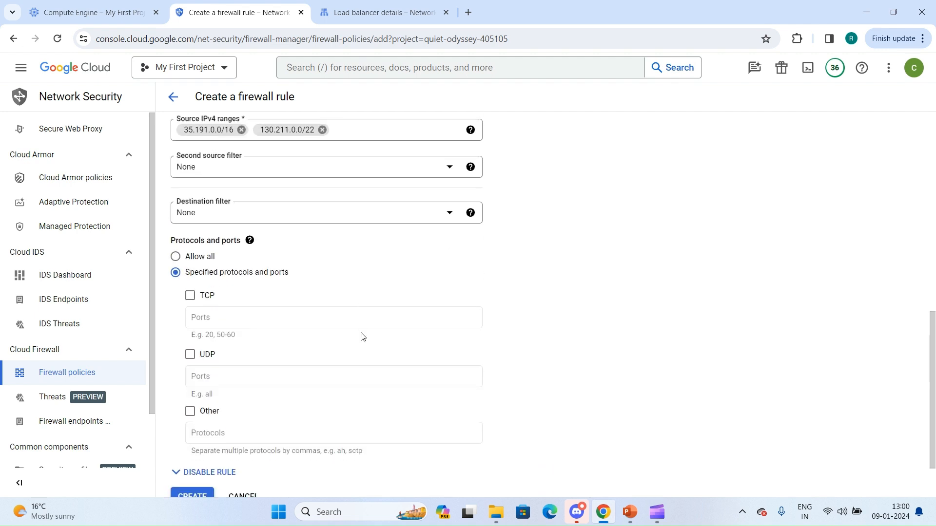
click(189, 296)
click(218, 317)
text(443)
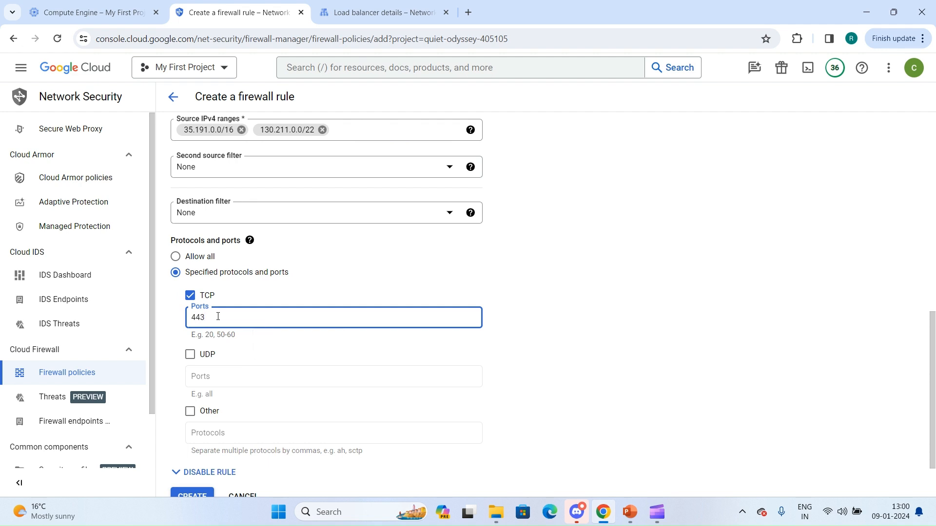
click(520, 330)
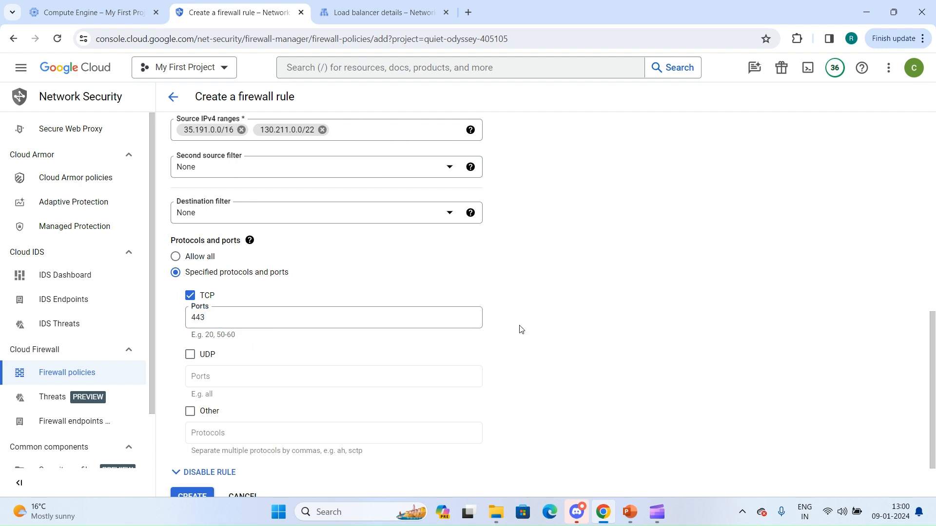
scroll(521, 330, down, 2)
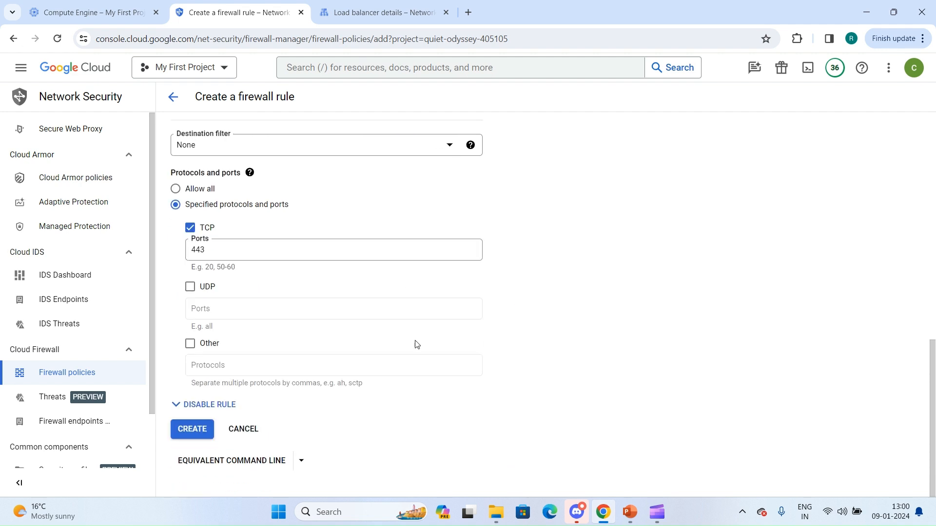
click(189, 429)
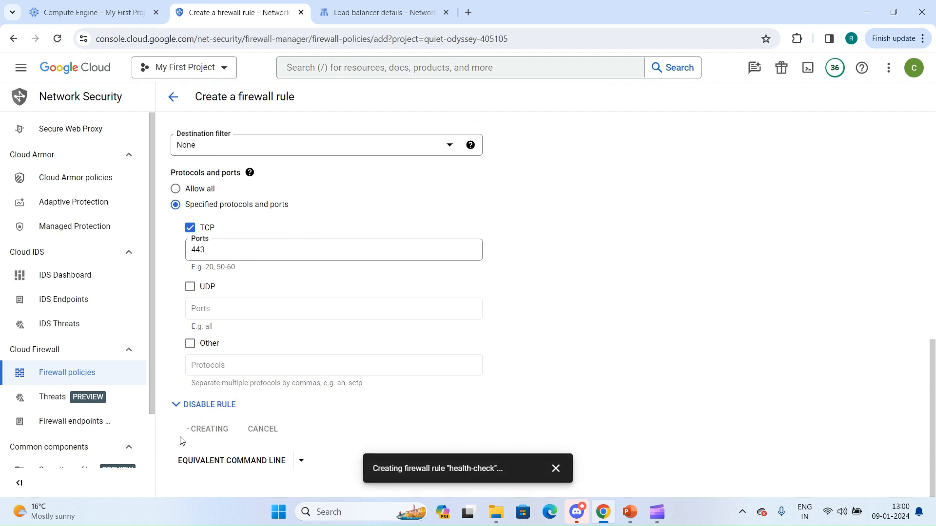
Return to the load balancer page, open the details of ssl-lb, and check its frontend IP address and backend health.
key(ctrl+Tab)
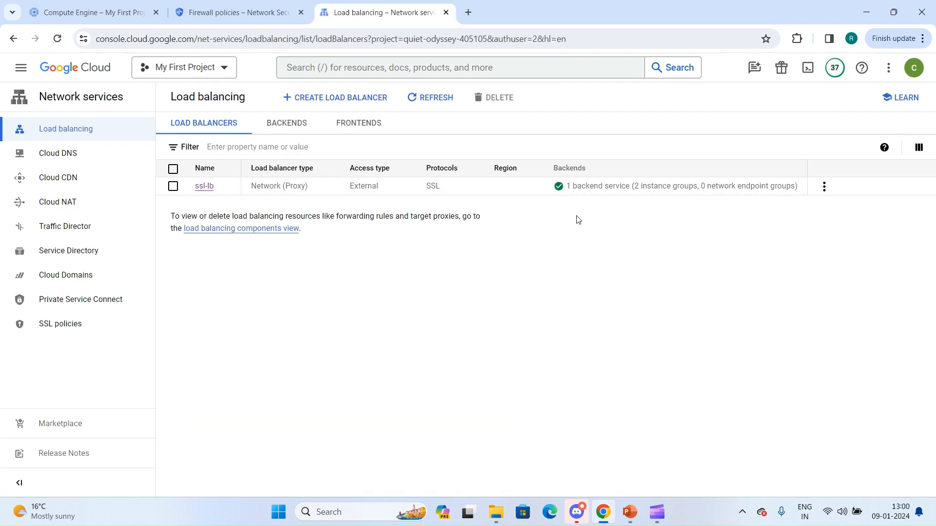
click(207, 190)
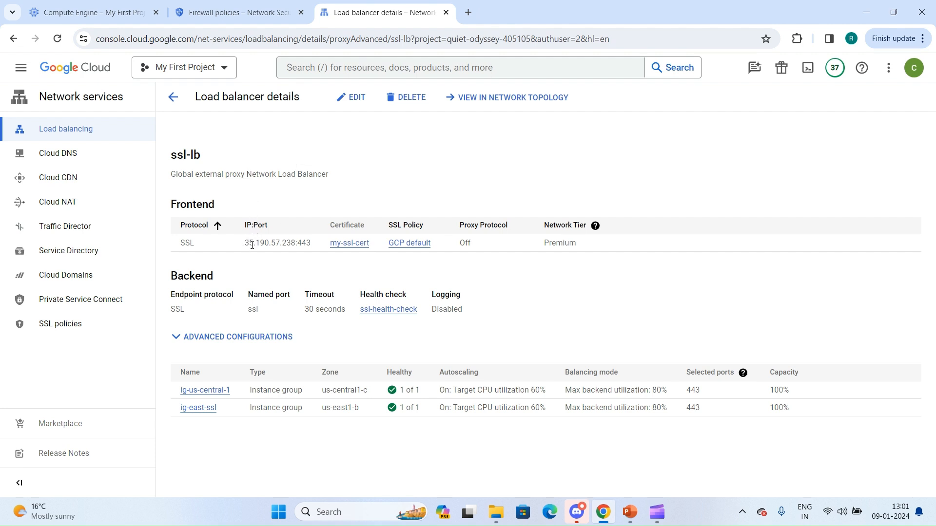
drag(244, 247, 298, 251)
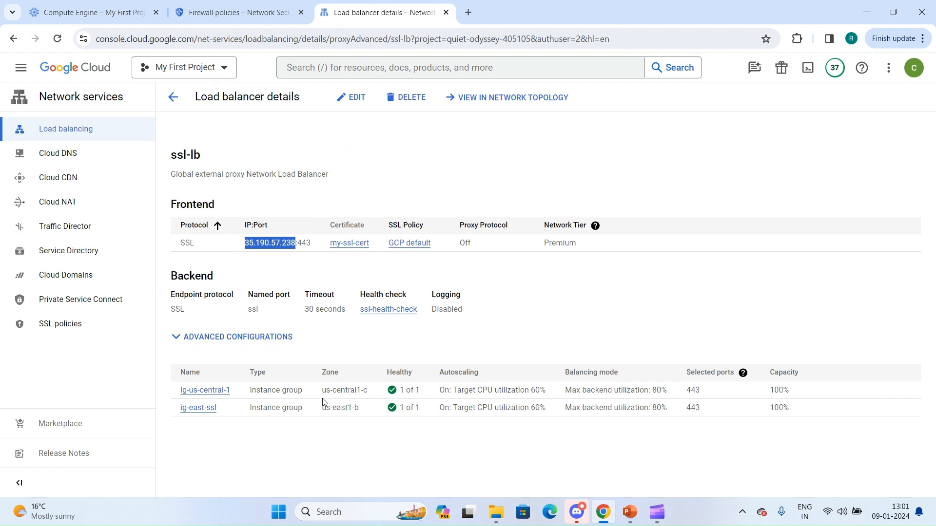
Open cloudconcepts4u.in in a new browser tab and place that tab directly after the Compute Engine tab.
click(472, 7)
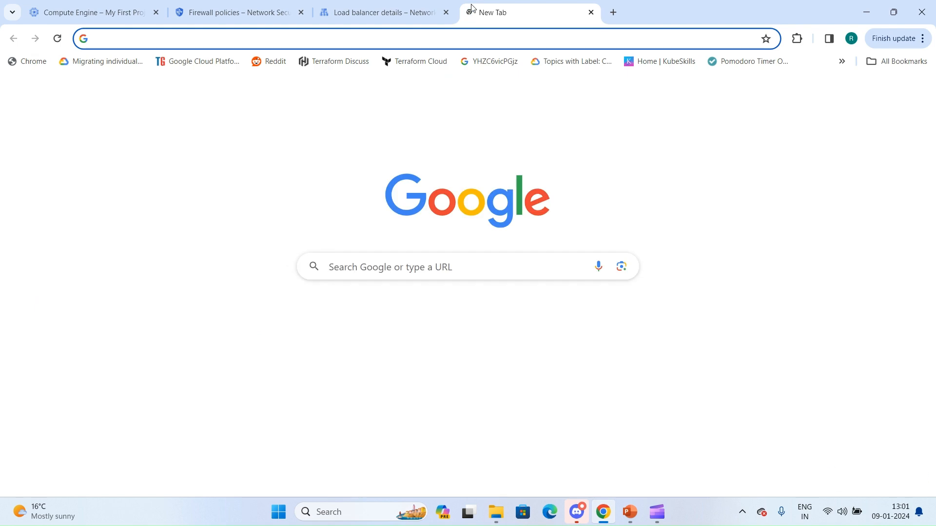
text(cloudco)
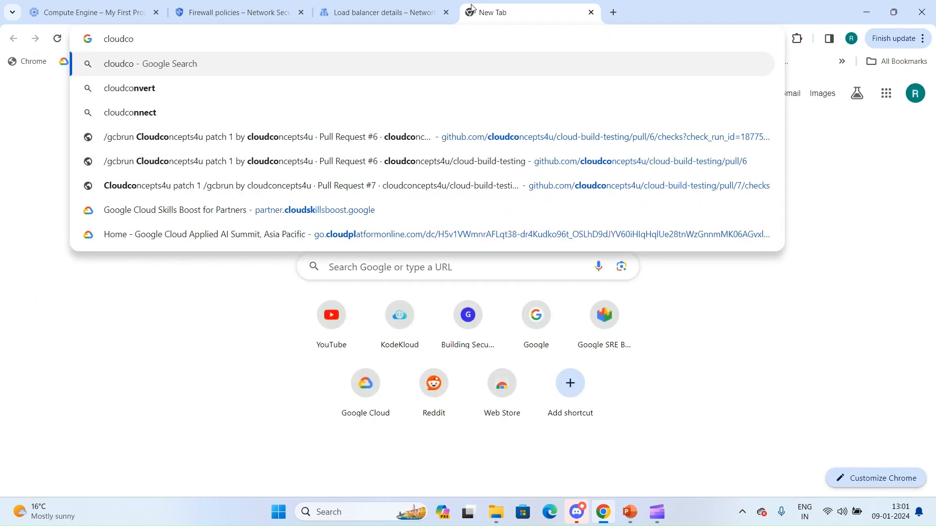
text(ncep)
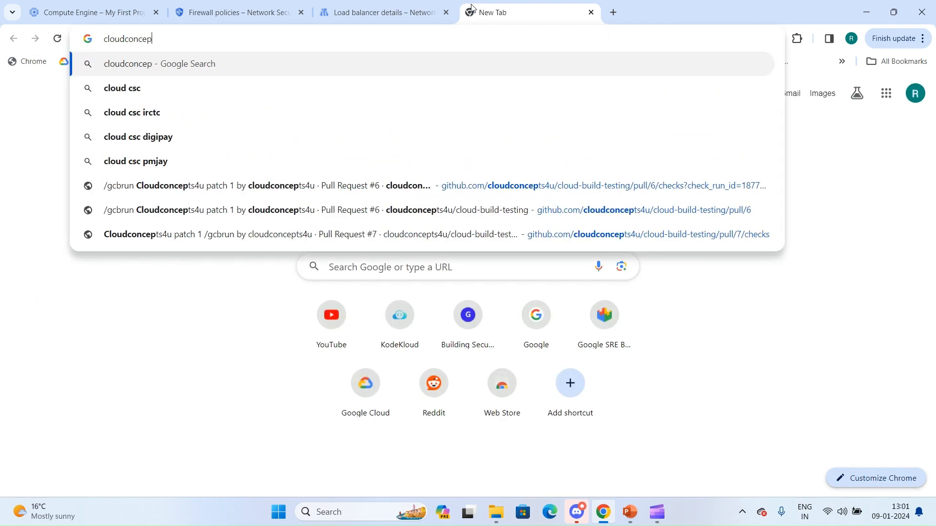
text(ts4u.in)
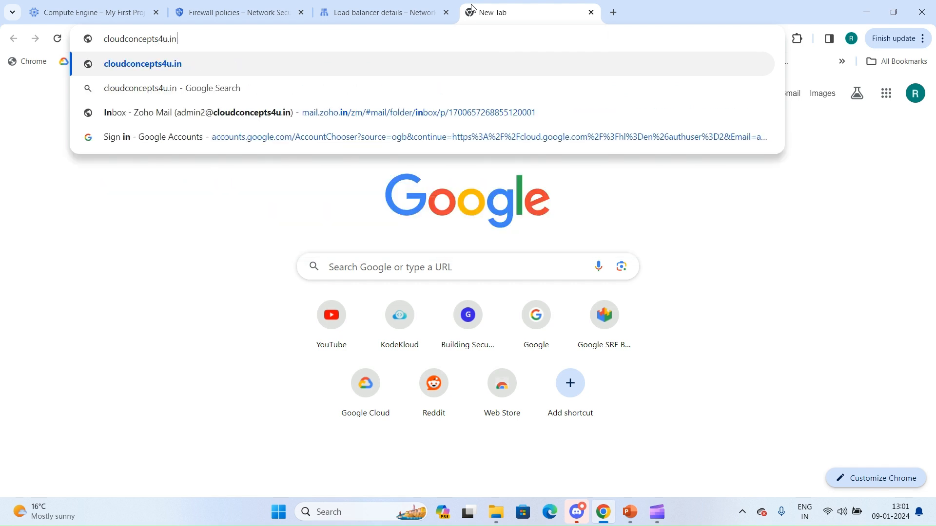
key(Return)
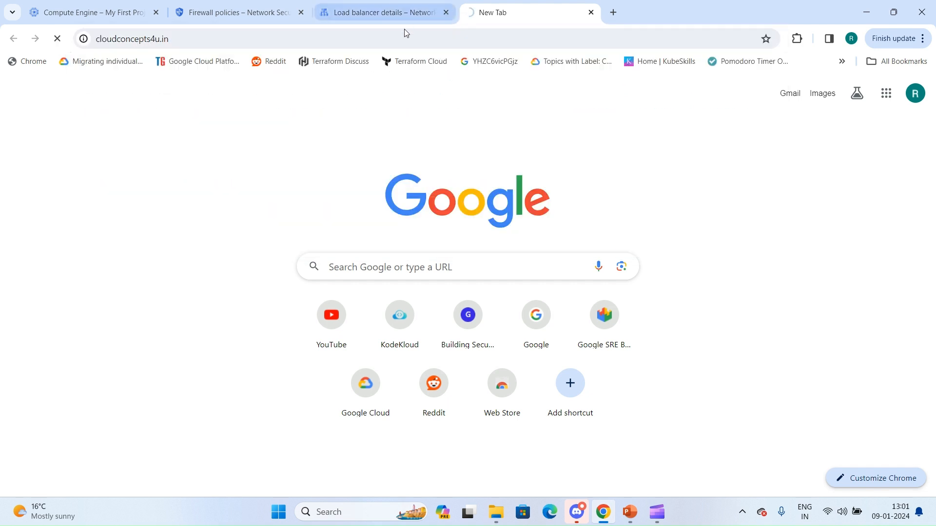
drag(503, 13, 244, 11)
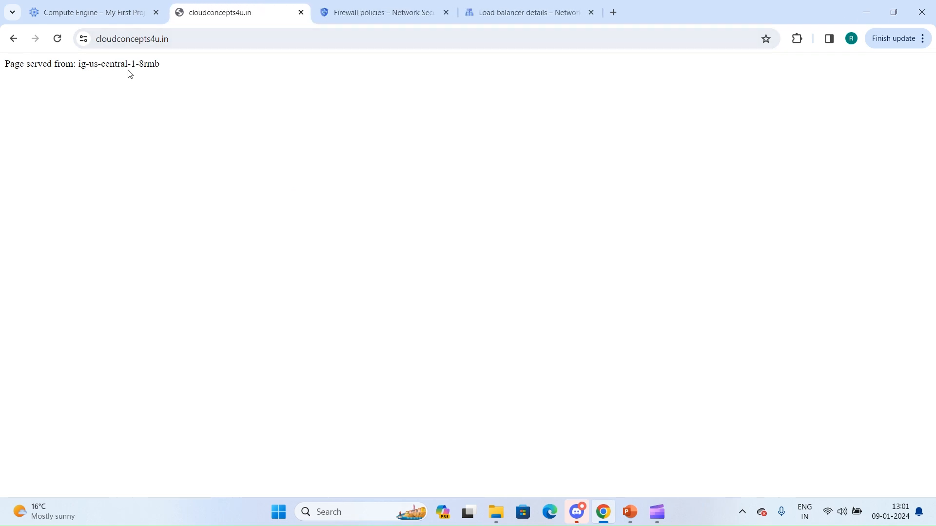
Look up the serving instance in the Compute Engine VM instances list, and reload the cloudconcepts4u.in page.
click(116, 7)
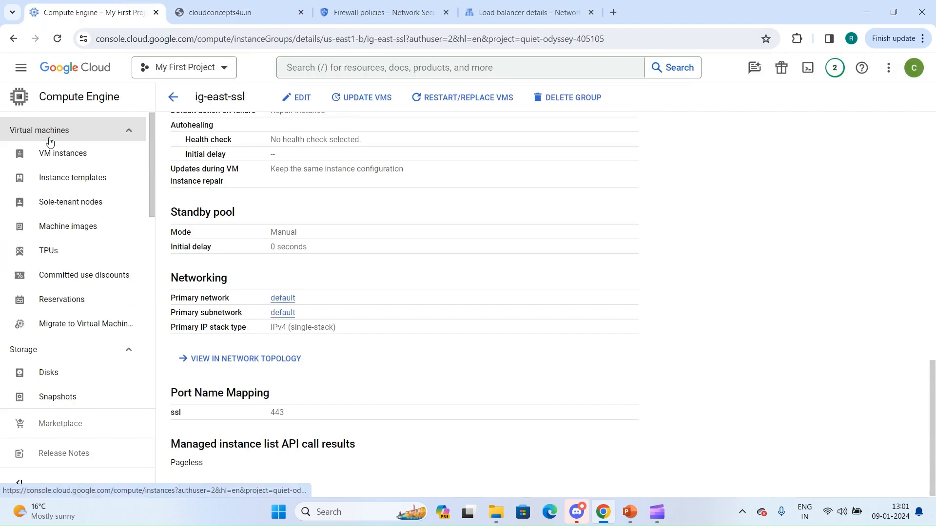
click(63, 153)
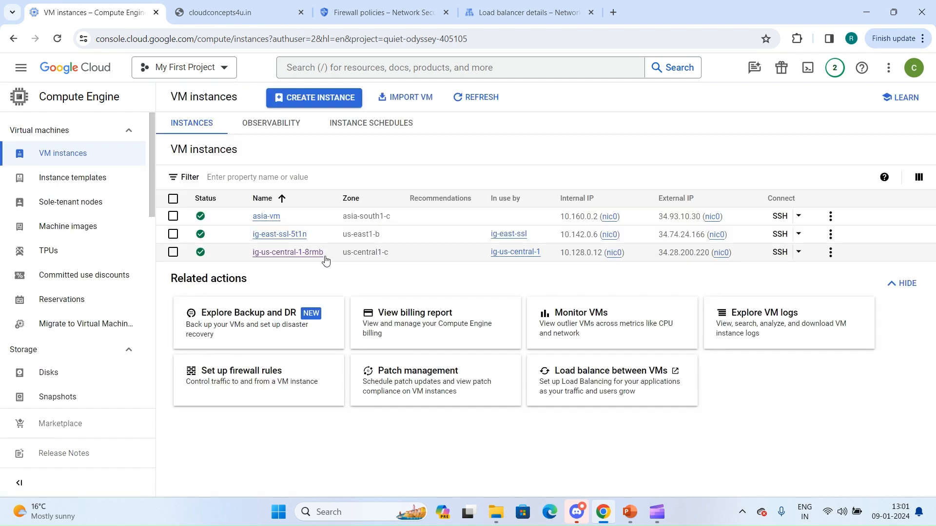
click(239, 5)
click(52, 43)
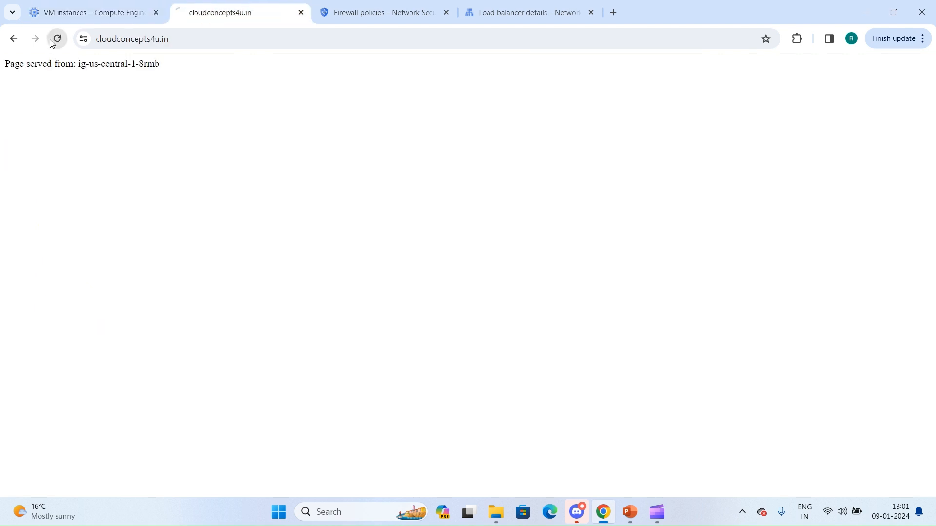
click(53, 43)
Compare the instance named on the cloudconcepts4u.in page with the VM instances list and the ssl-lb load balancer page.
click(88, 12)
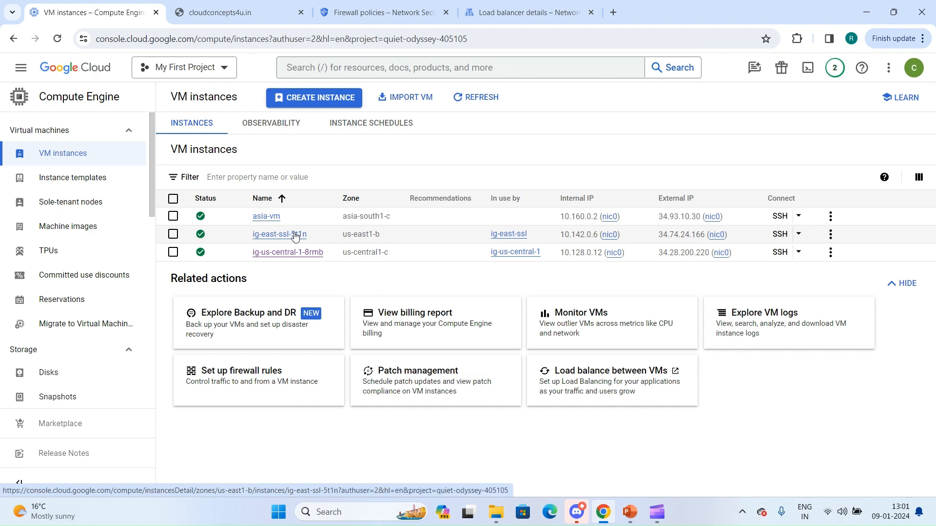
click(527, 4)
click(253, 6)
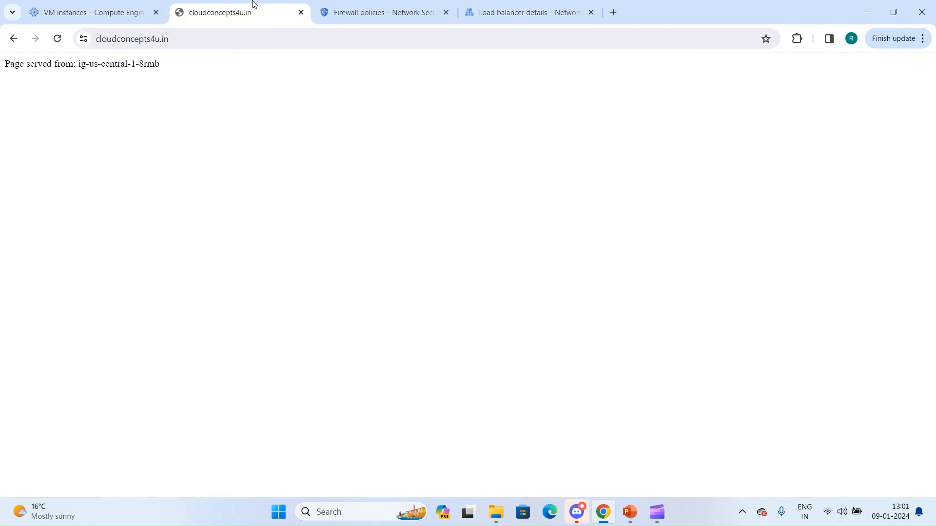
click(82, 4)
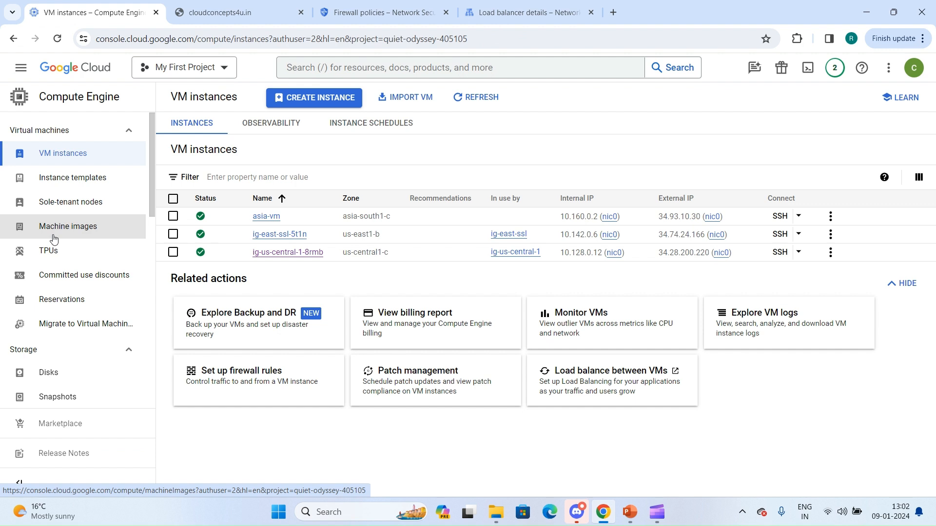
click(227, 10)
click(85, 8)
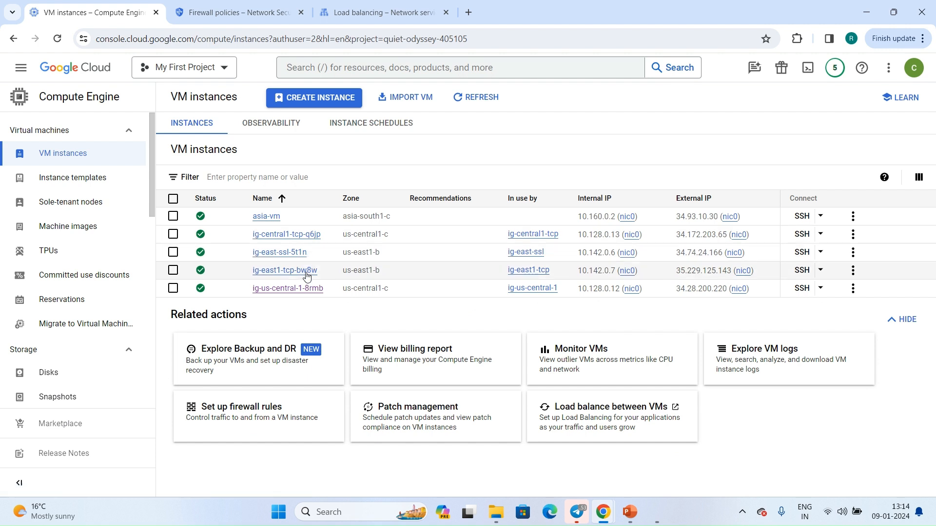
Open the details of VM ig-east1-tcp-bw8w and examine the Apache listening port in its startup script metadata.
click(306, 275)
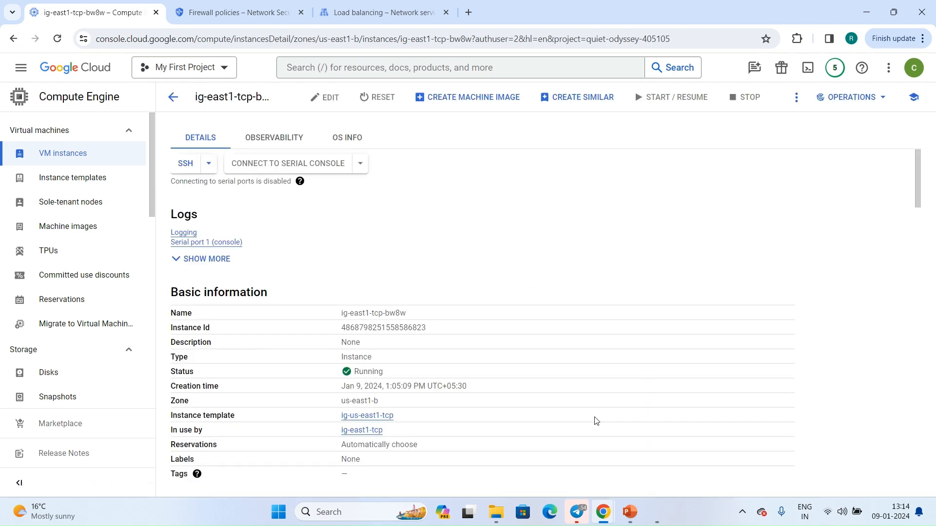
scroll(596, 421, down, 15)
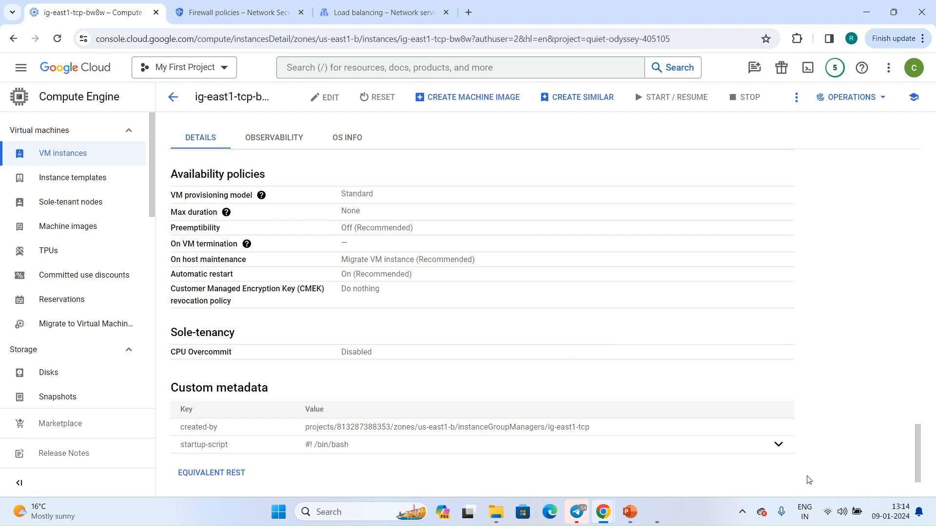
click(779, 444)
scroll(561, 388, down, 2)
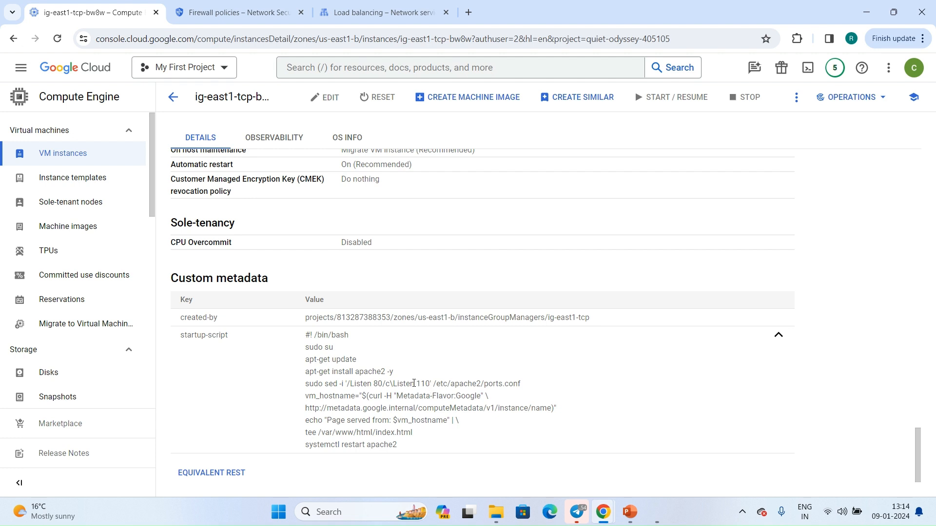
drag(416, 384, 427, 383)
scroll(341, 380, up, 20)
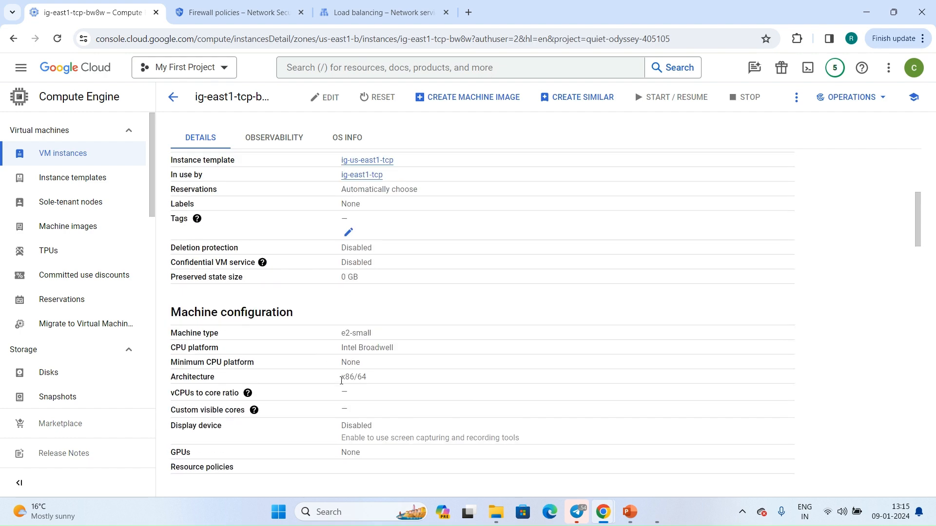
scroll(354, 345, down, 10)
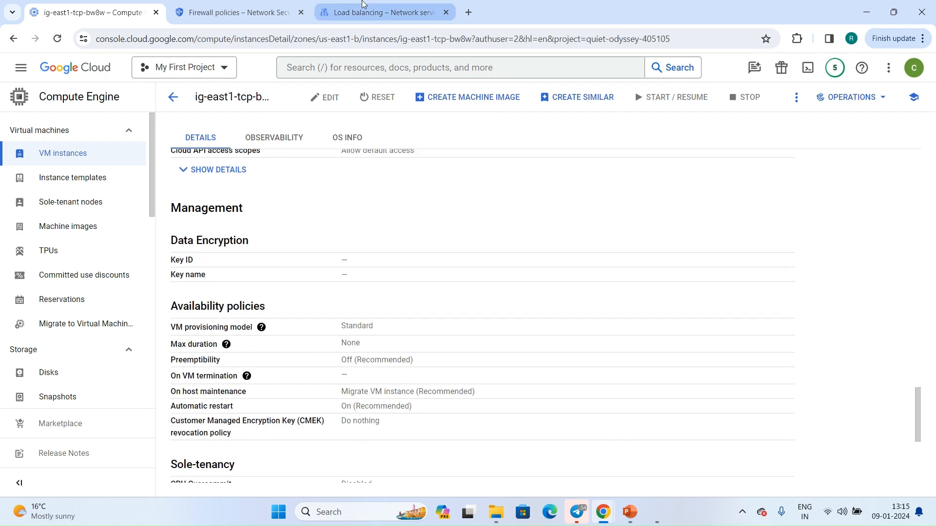
Start configuring a Network Load Balancer (TCP/SSL) from Internet to VMs, across multiple regions, with advanced traffic management.
click(382, 13)
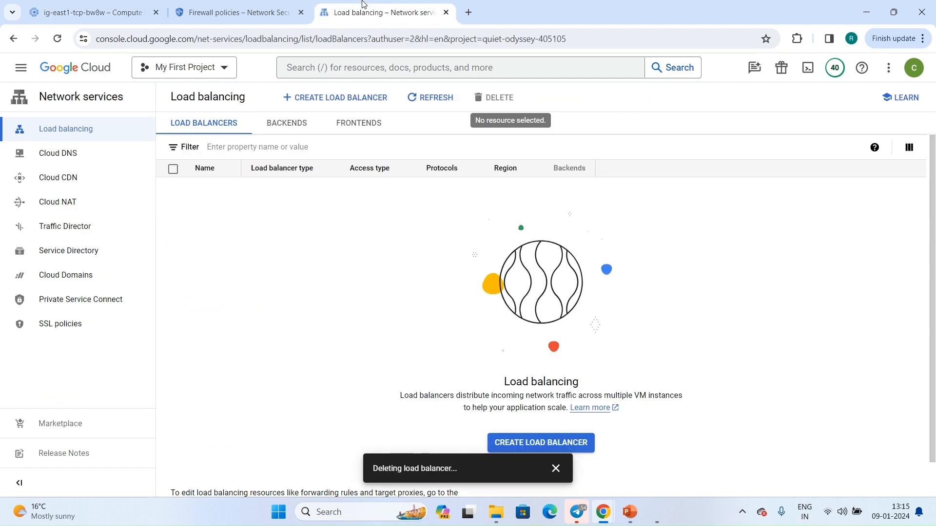
click(333, 100)
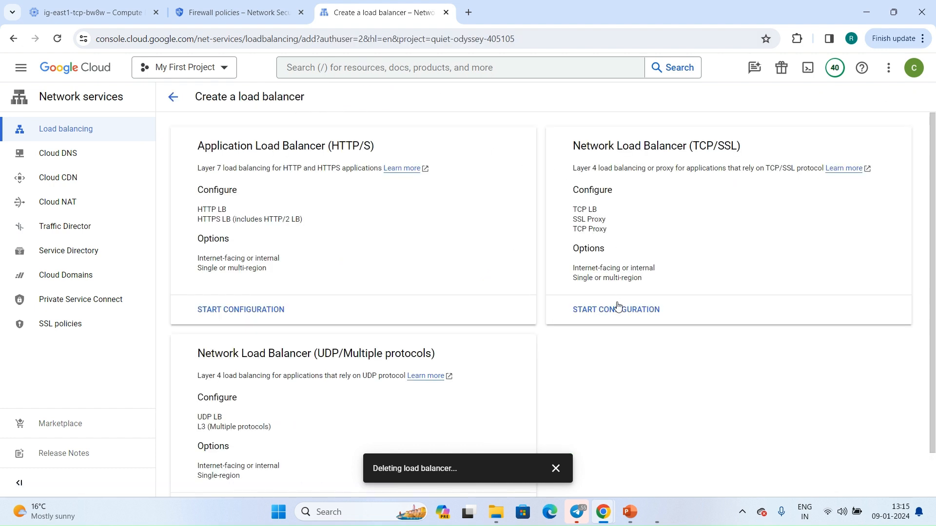
click(620, 313)
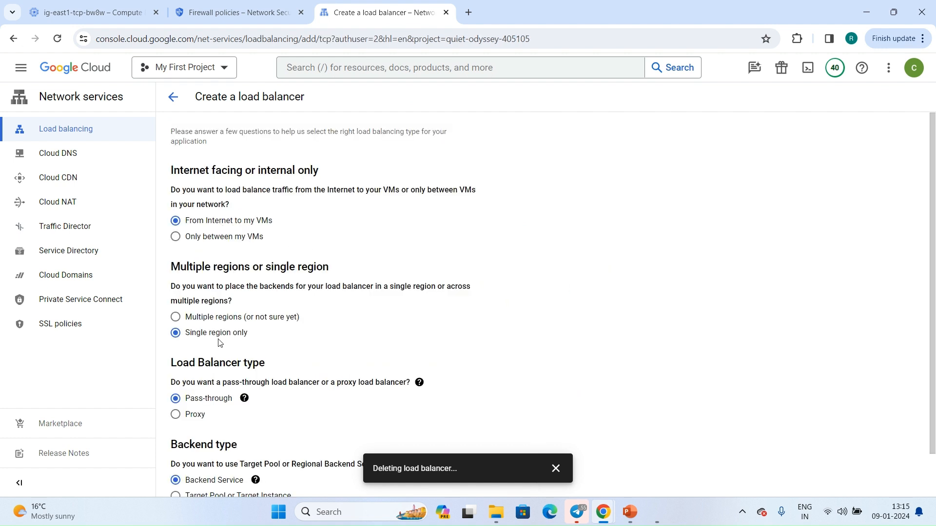
click(202, 322)
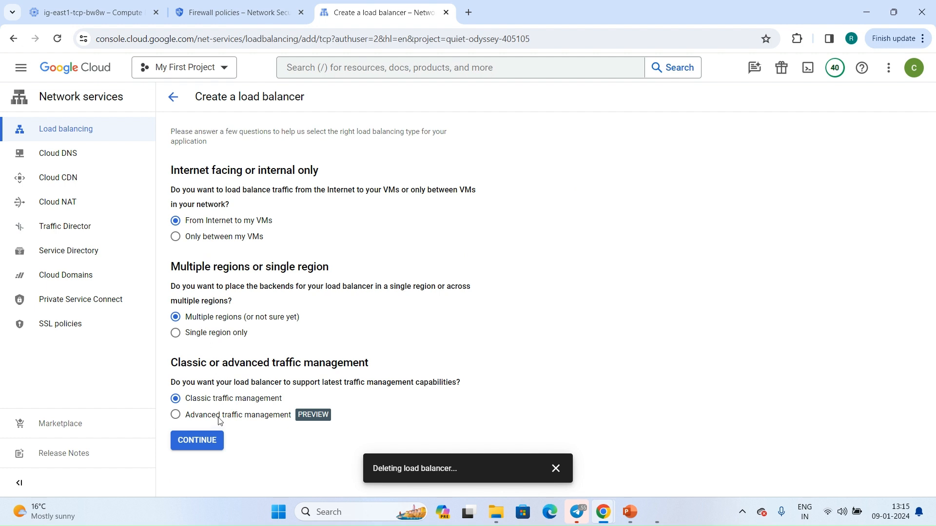
click(555, 469)
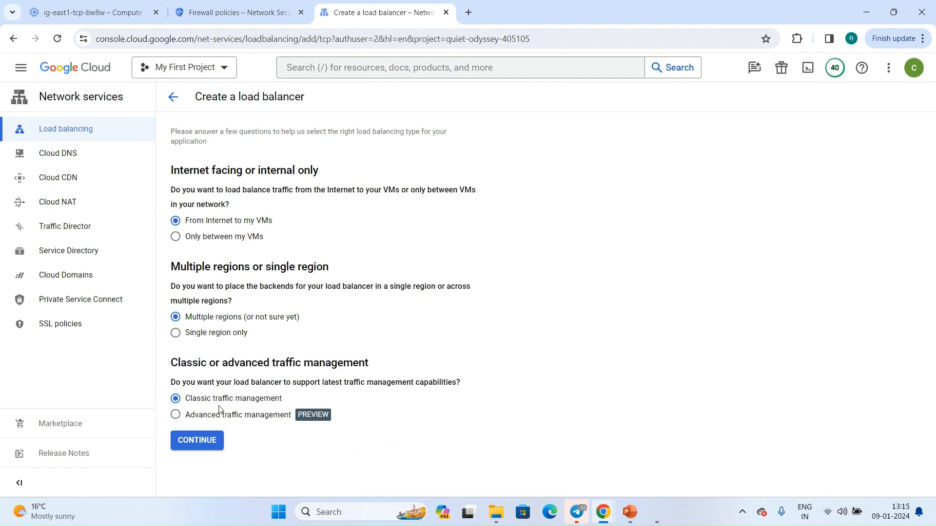
click(221, 419)
click(197, 441)
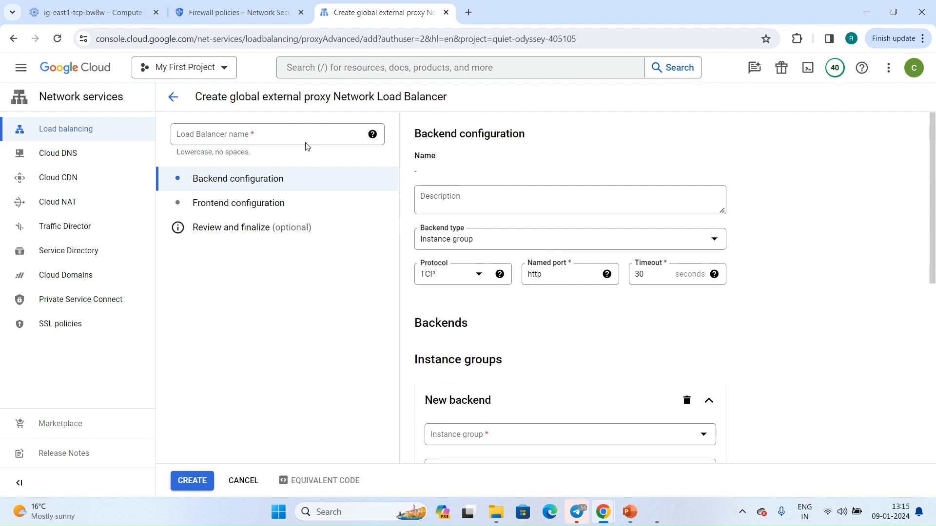
Name the load balancer tcp-lb, keep the backend protocol as TCP, and set its named port to tcp.
click(306, 143)
text(tcp-lb)
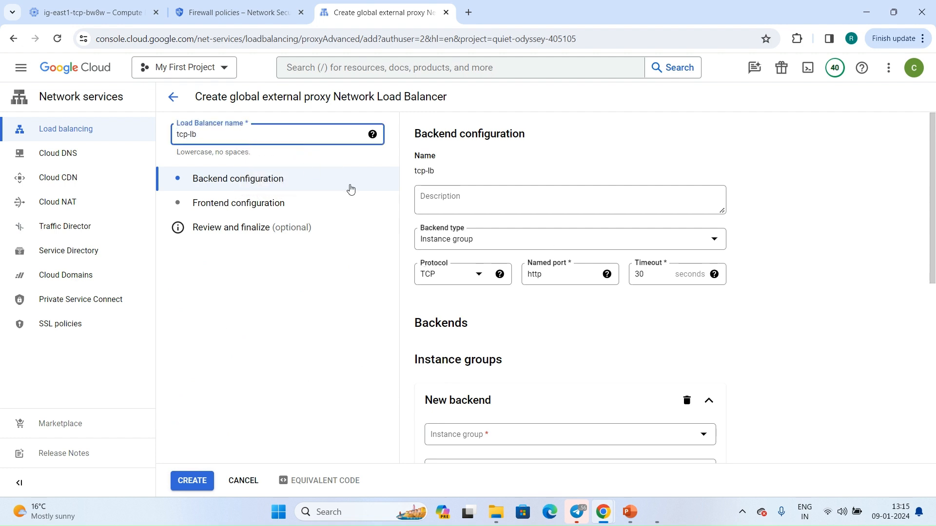
scroll(474, 222, down, 2)
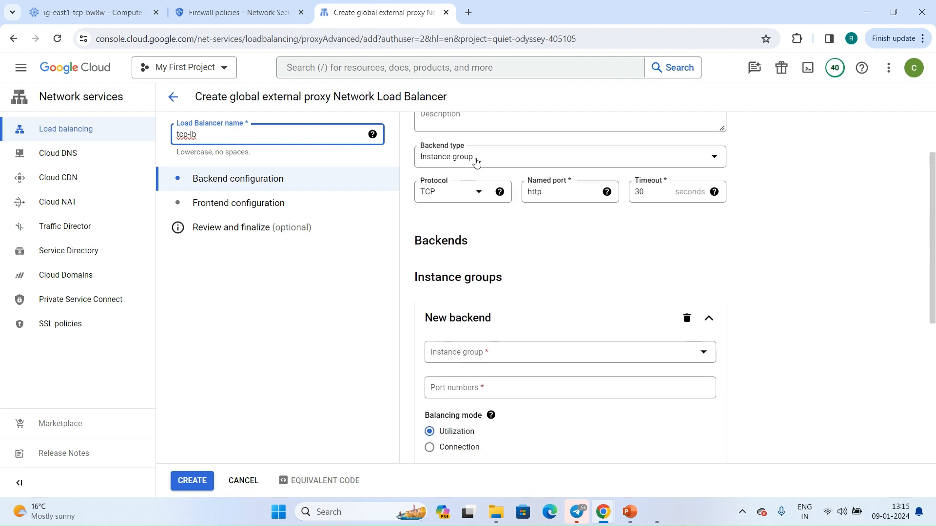
click(445, 192)
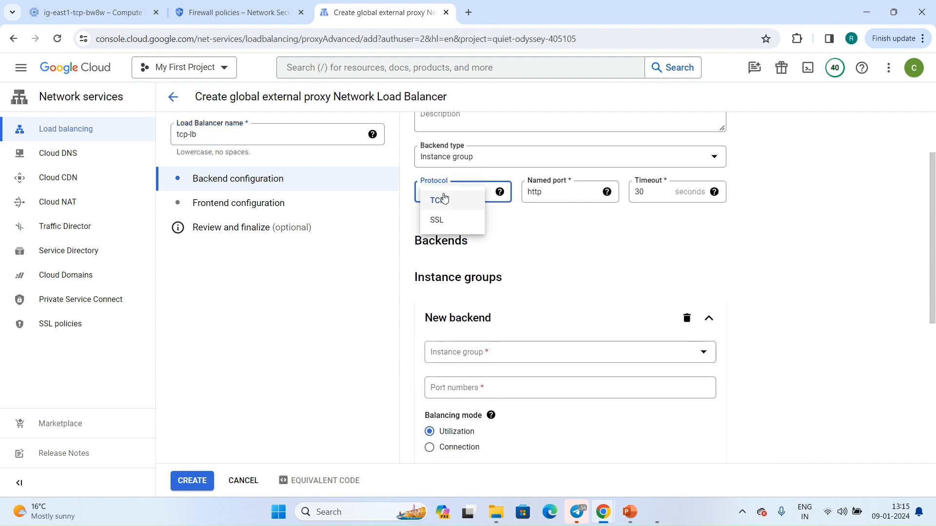
click(558, 194)
double_click(557, 193)
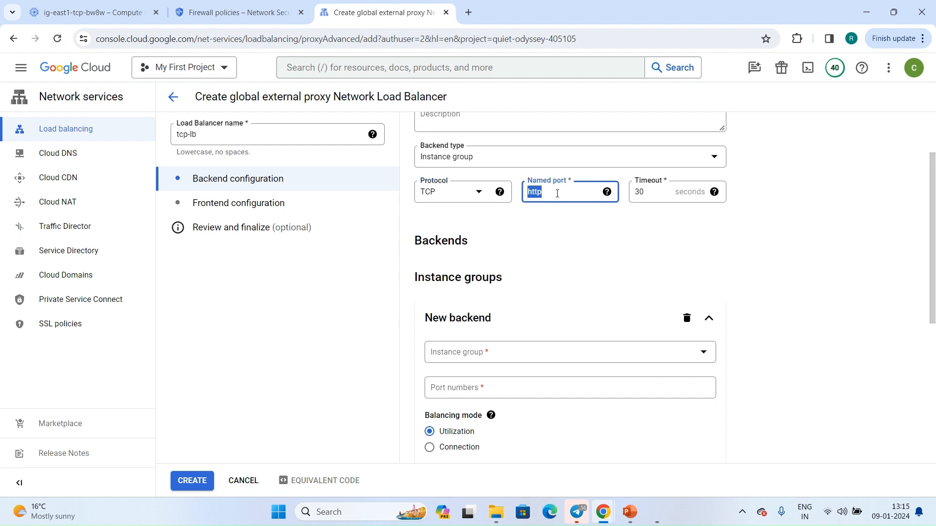
text(tc)
click(542, 218)
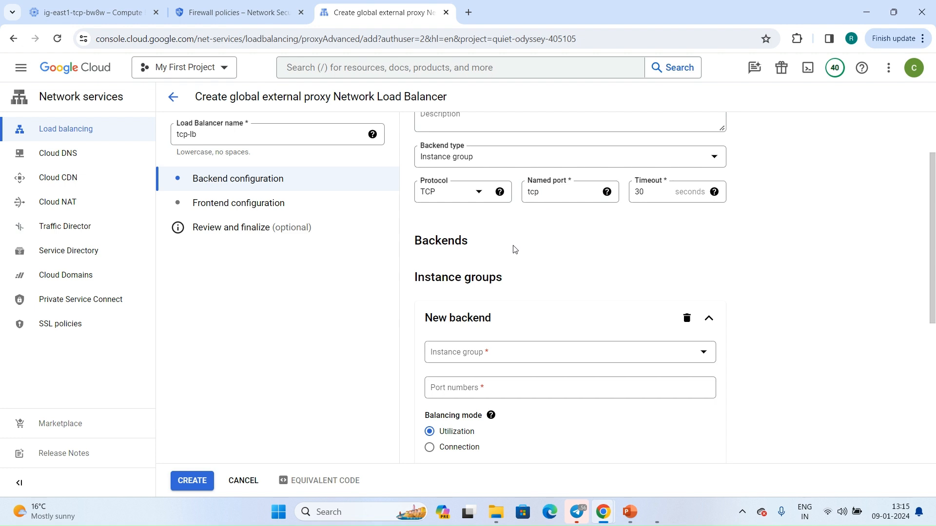
Add the instance group ig-central1-tcp (us-central1-c) as the first backend, keeping the default balancing settings.
scroll(515, 249, down, 3)
click(561, 185)
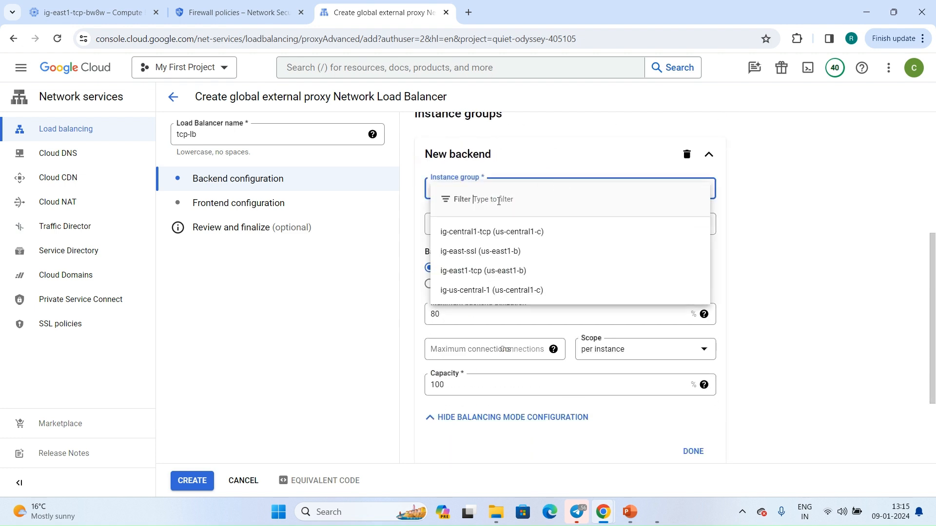
click(476, 234)
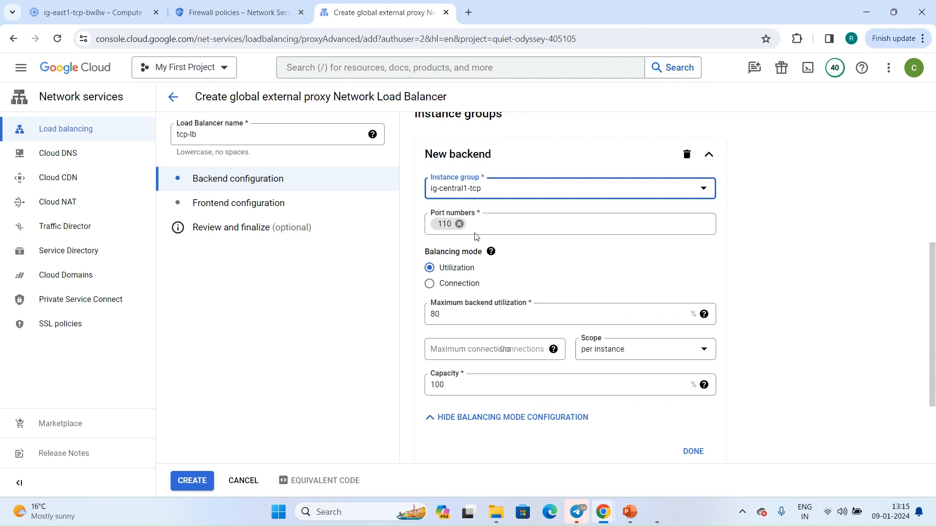
scroll(549, 366, down, 2)
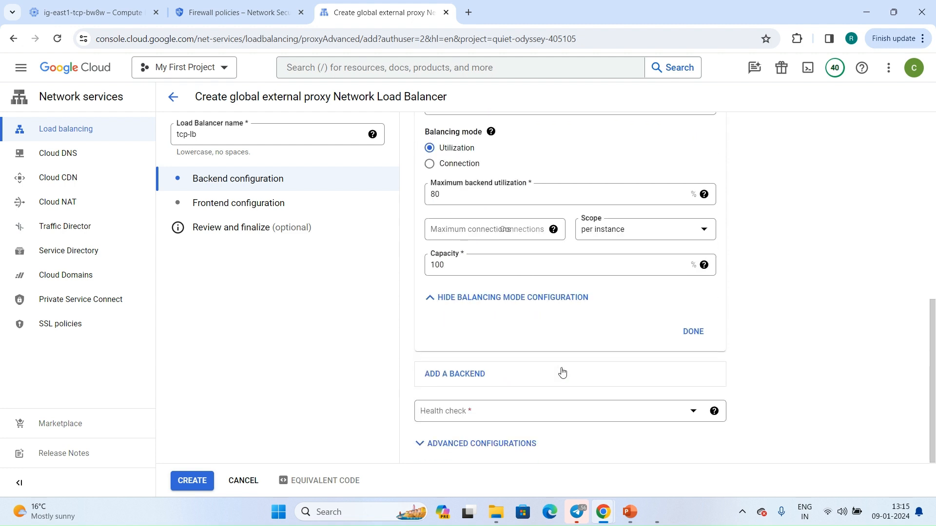
click(690, 333)
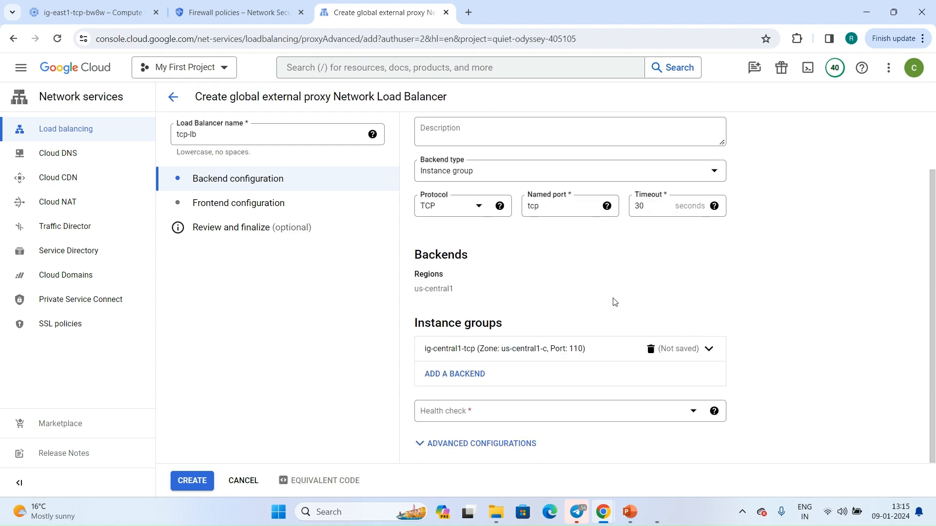
Add a second backend using the instance group ig-east1-tcp (us-east1-b) with the default balancing settings.
click(464, 380)
scroll(456, 342, down, 3)
click(465, 251)
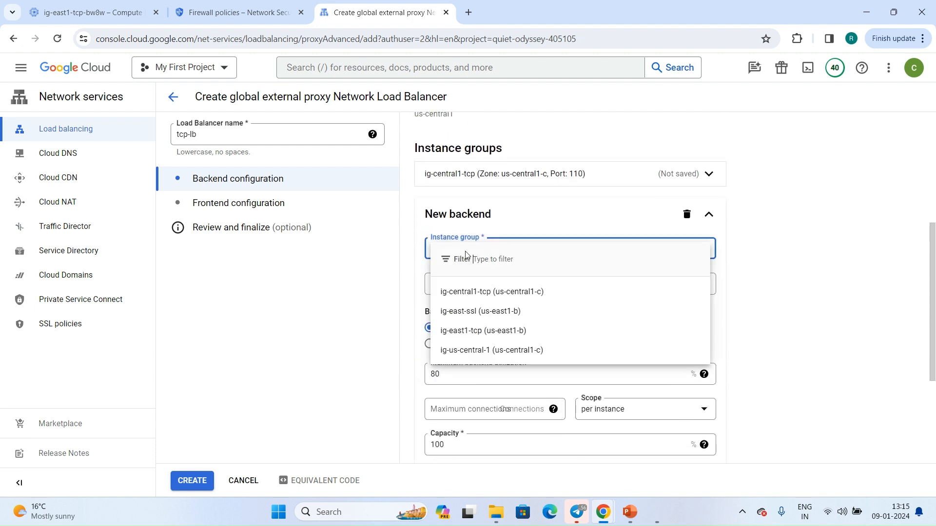
click(464, 332)
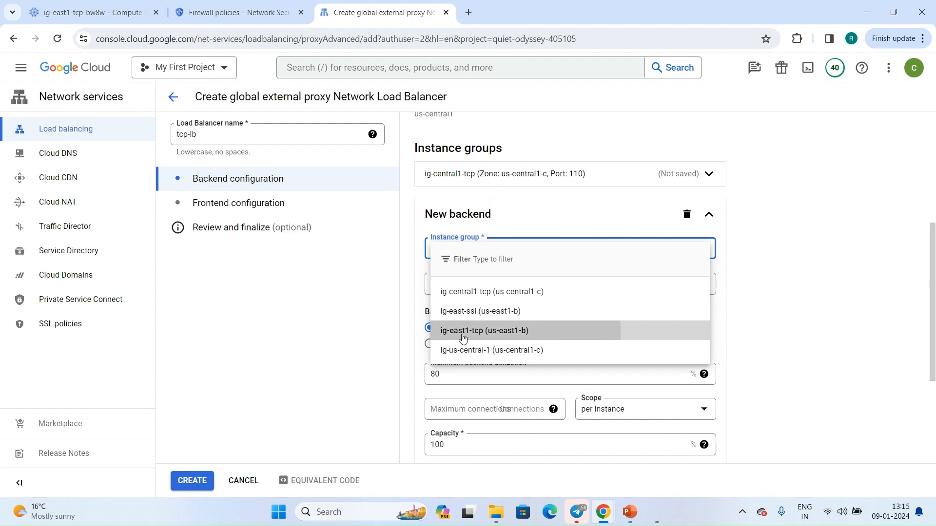
scroll(654, 342, down, 2)
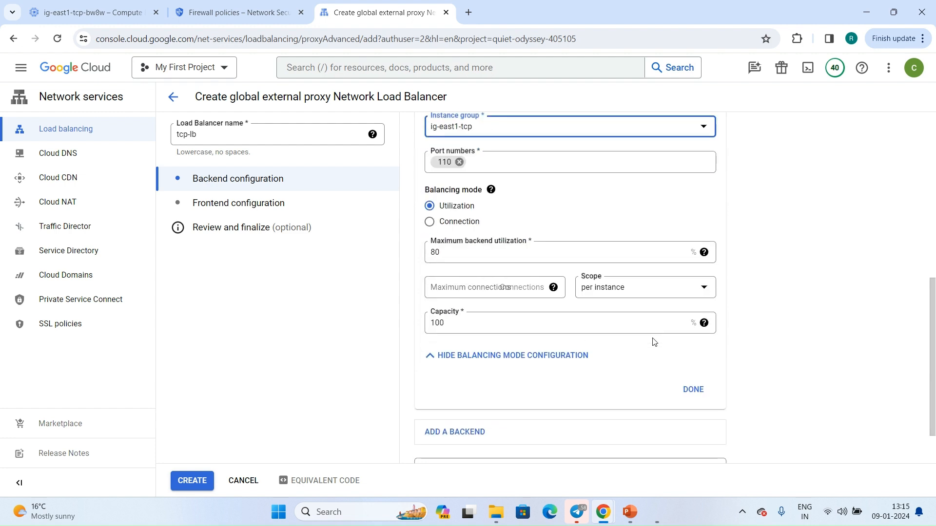
click(693, 390)
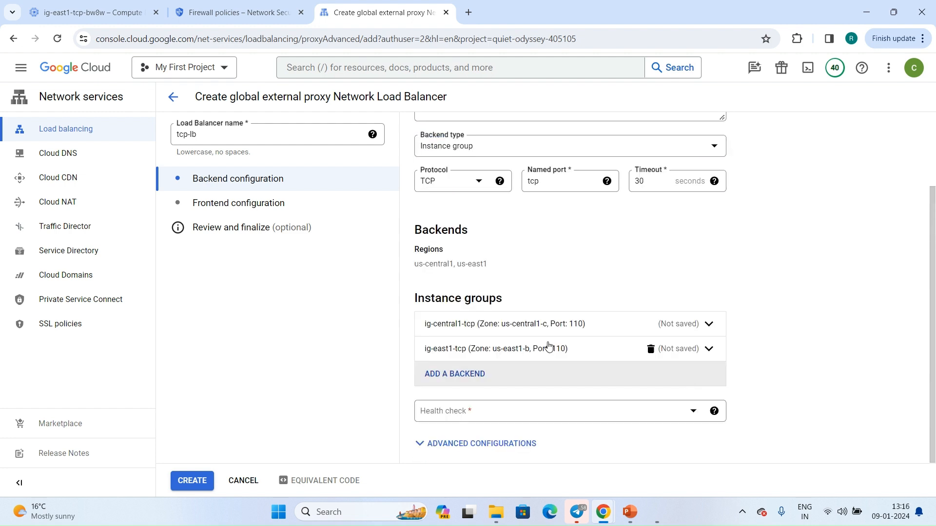
Assign tcp-health-check as the backend's health check and expand the advanced backend configurations.
click(477, 420)
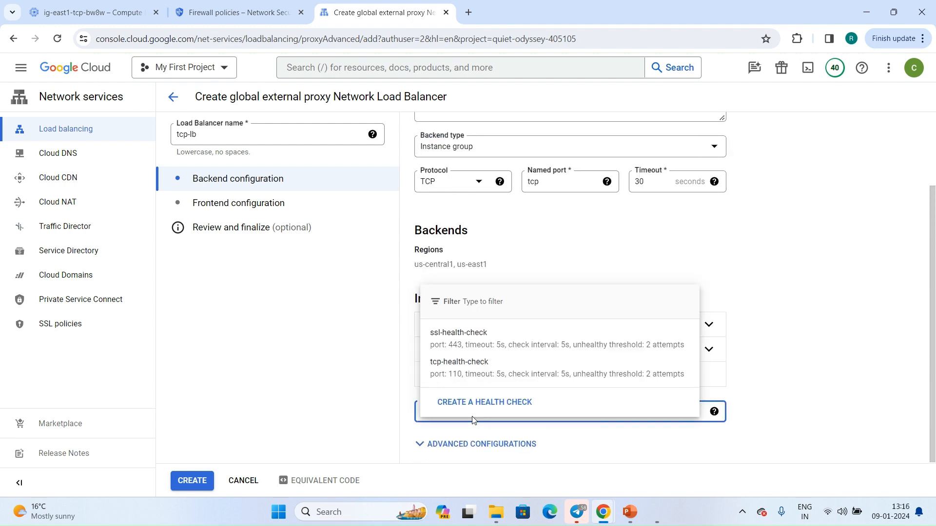
click(460, 379)
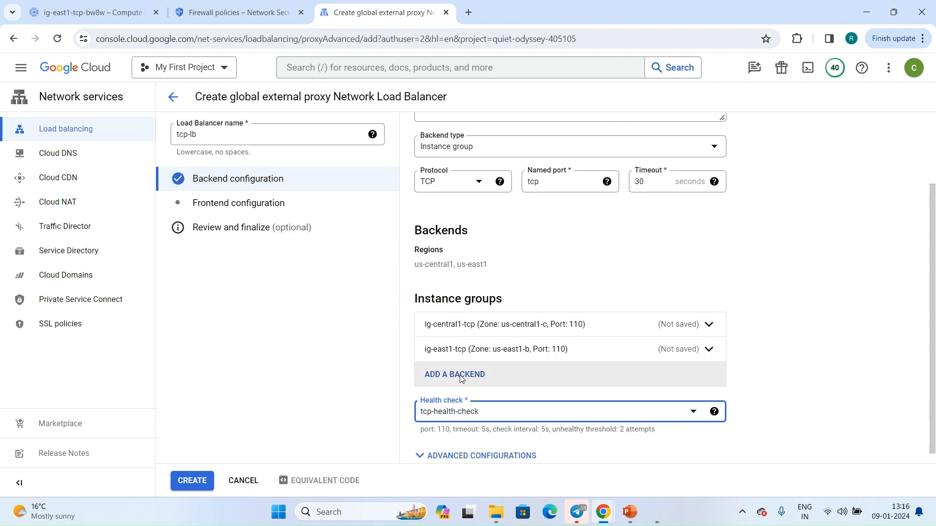
scroll(460, 379, down, 1)
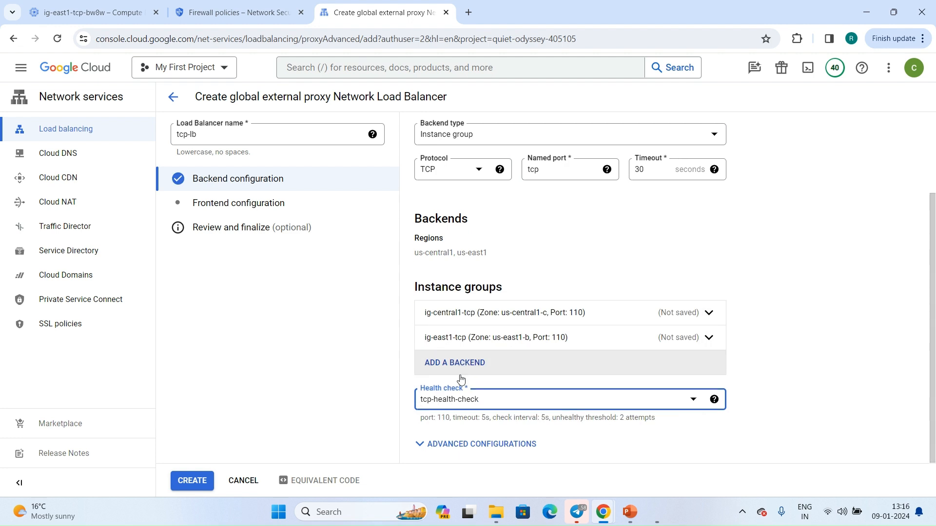
click(456, 443)
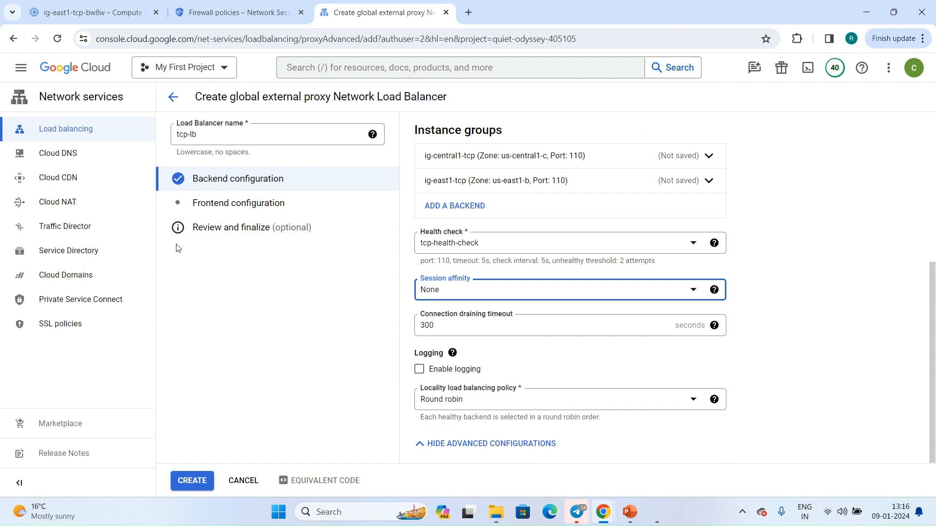
Open the frontend configuration and set the new frontend's protocol to TCP.
click(217, 211)
scroll(499, 321, down, 2)
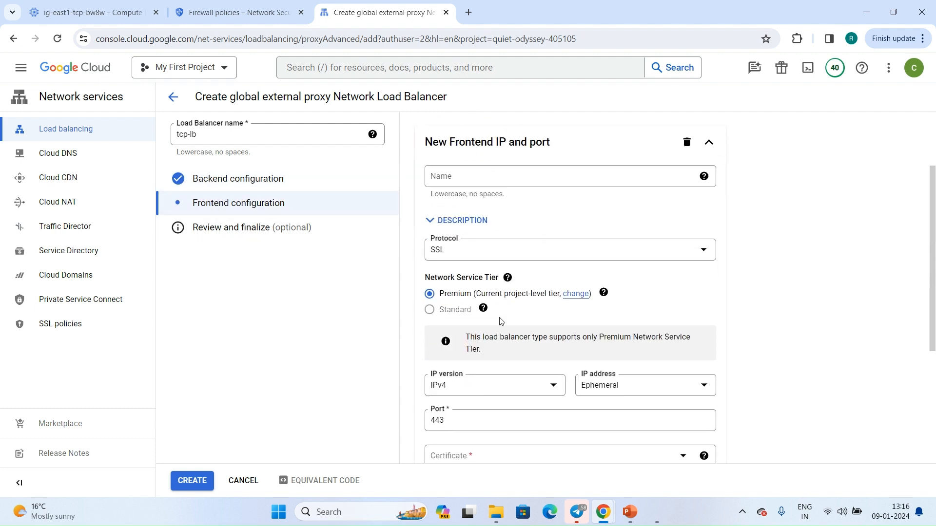
click(494, 247)
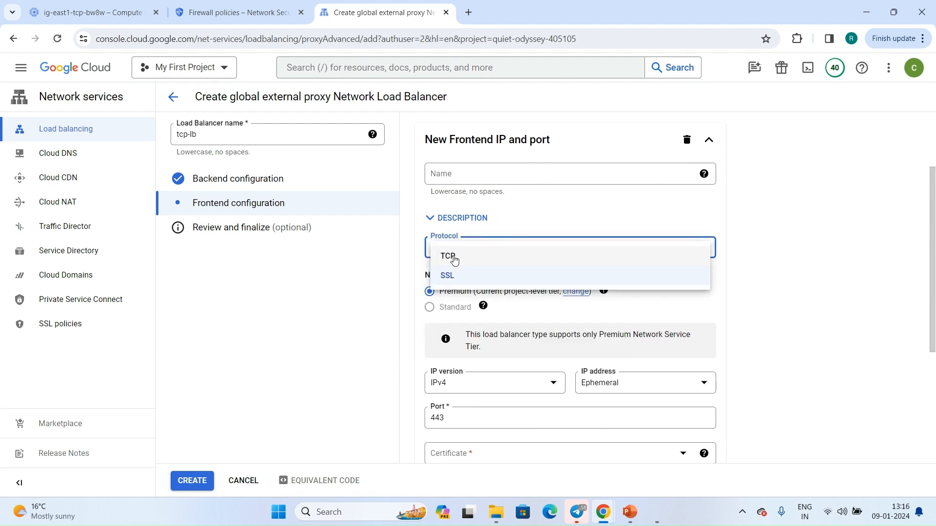
click(469, 257)
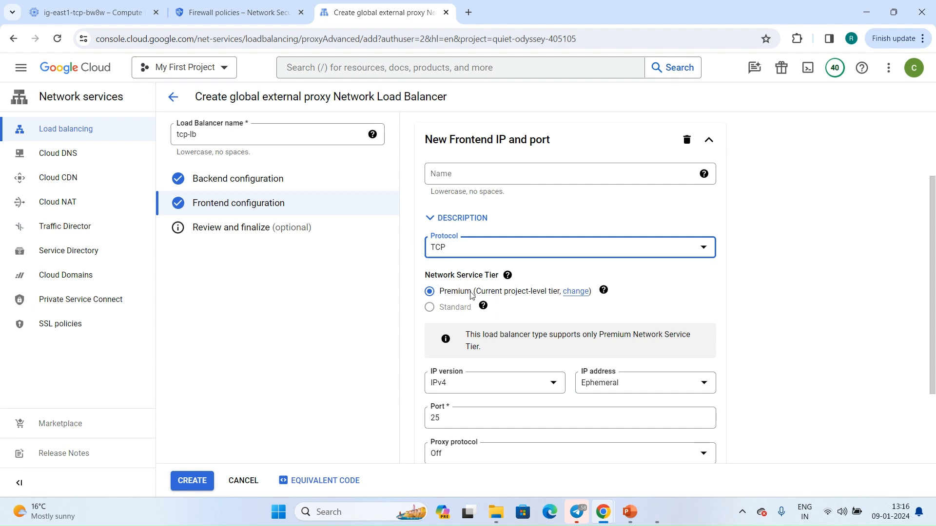
Keep IPv4 as the frontend's IP version and assign the reserved address ssl-lb-static.
scroll(472, 295, down, 2)
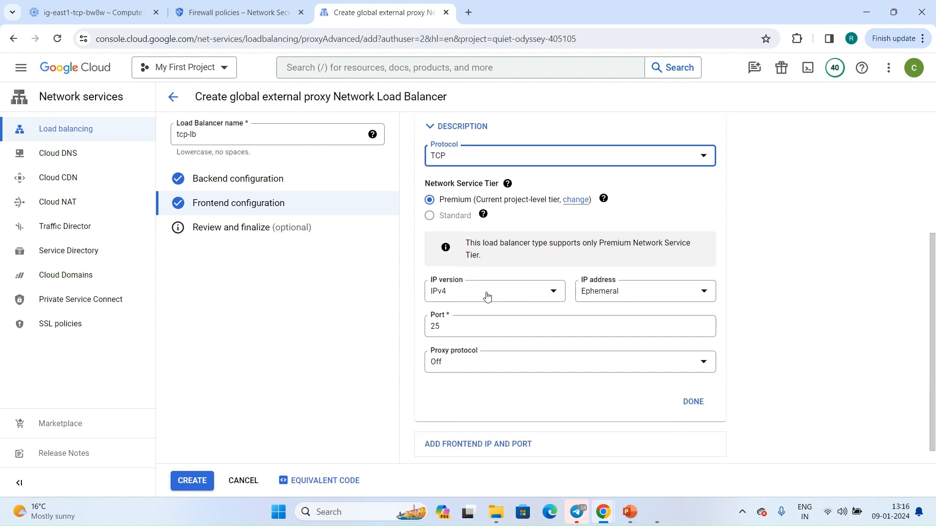
click(487, 295)
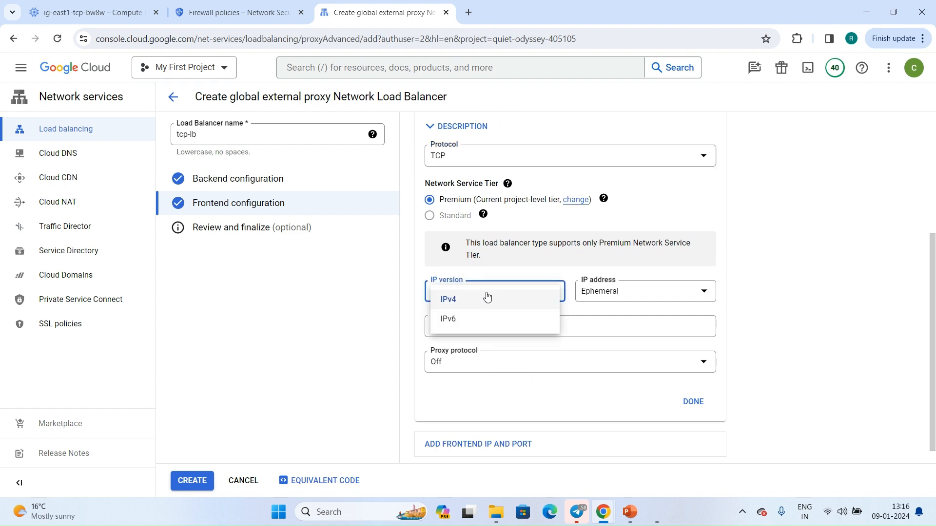
click(615, 291)
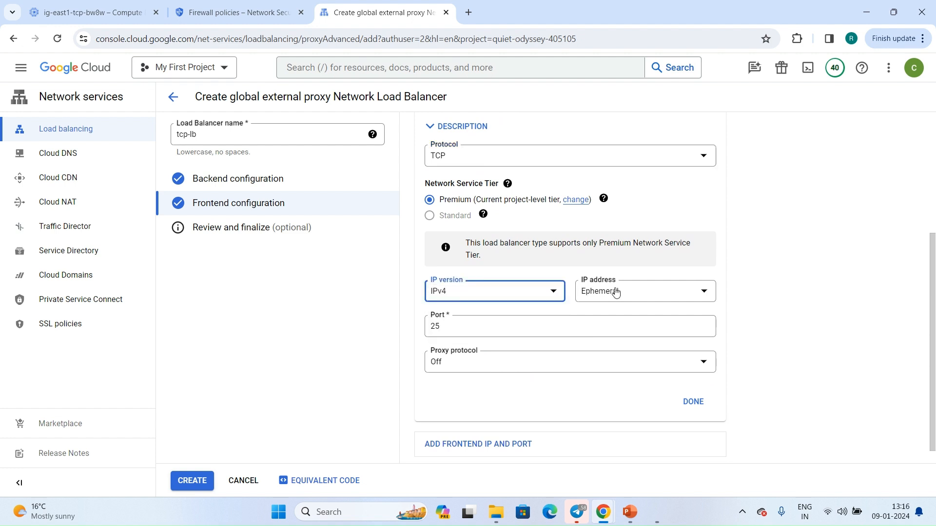
click(624, 293)
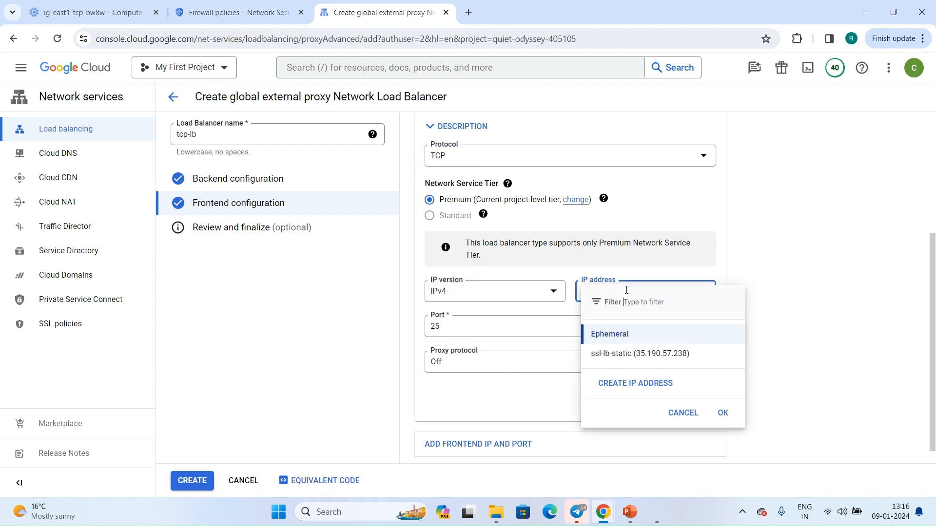
click(624, 355)
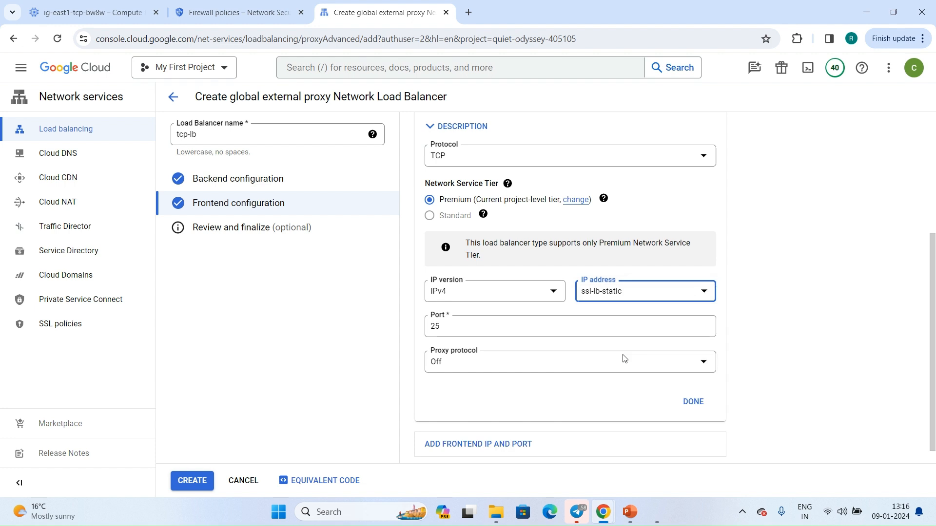
click(607, 295)
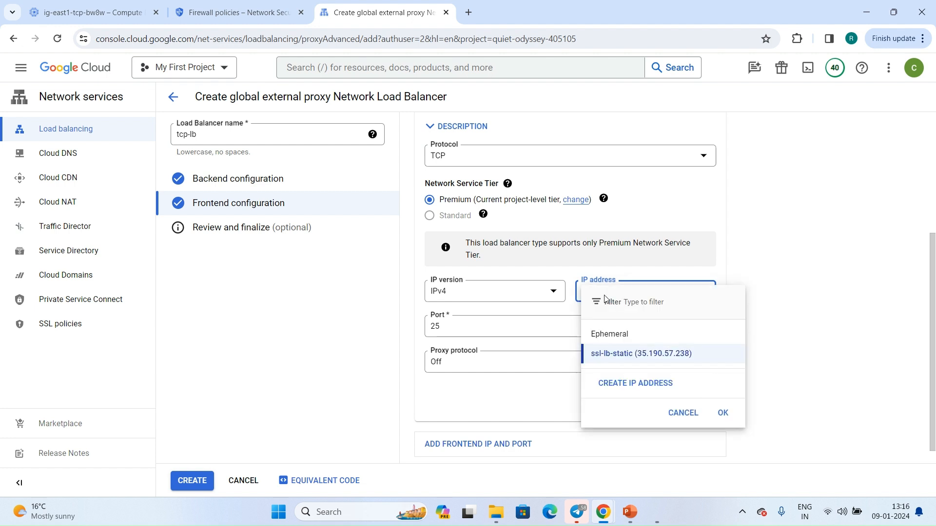
key(Return)
Set the frontend port to 110 and leave the proxy protocol Off.
click(498, 335)
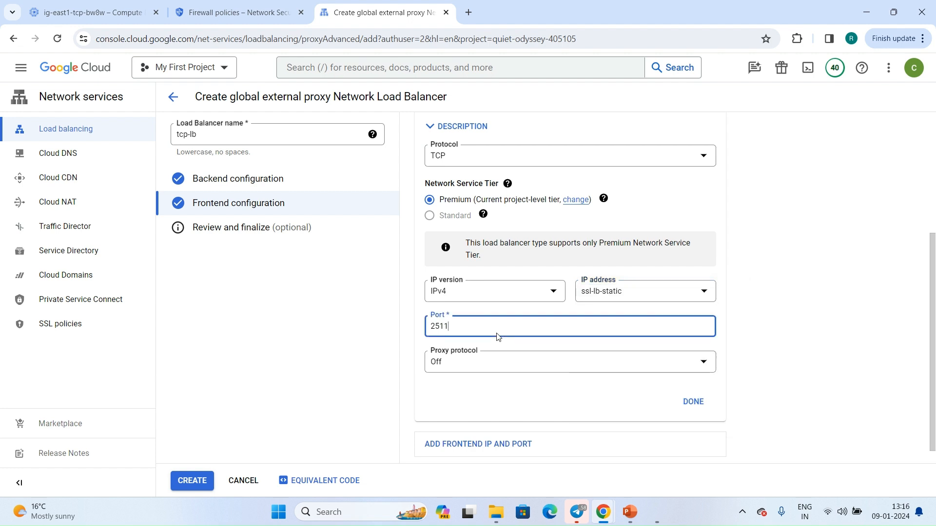
key(ctrl+a)
text(110)
click(540, 371)
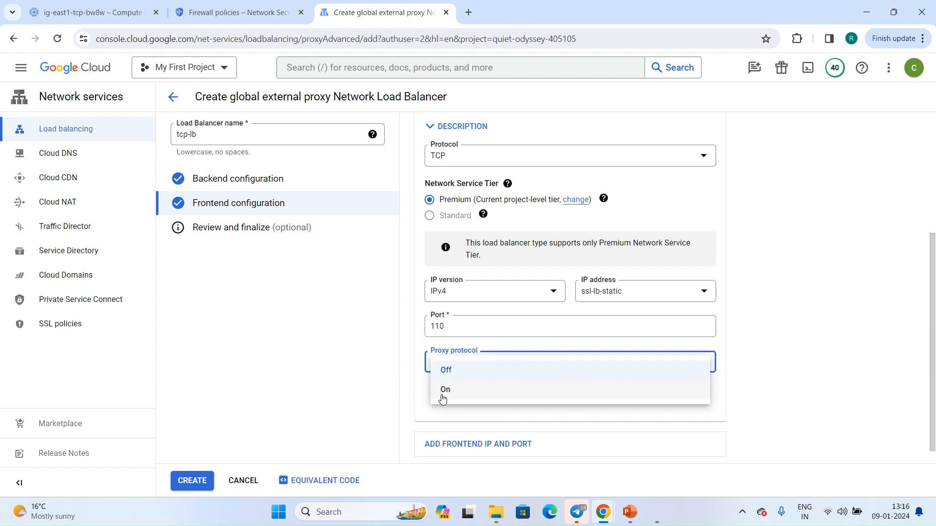
click(424, 407)
scroll(424, 408, down, 1)
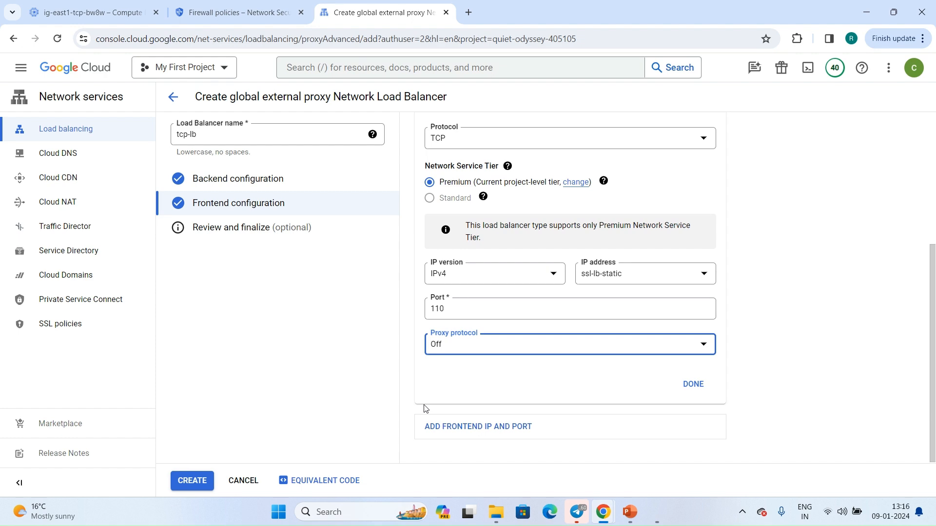
Finish the frontend rule on port 110, review the tcp-lb configuration and create the load balancer.
scroll(424, 407, up, 4)
scroll(425, 407, down, 4)
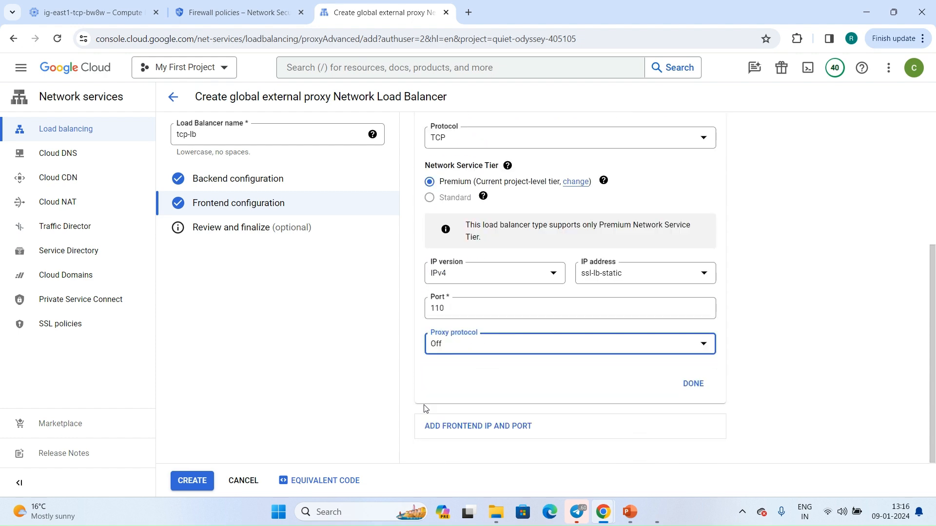
scroll(520, 284, up, 1)
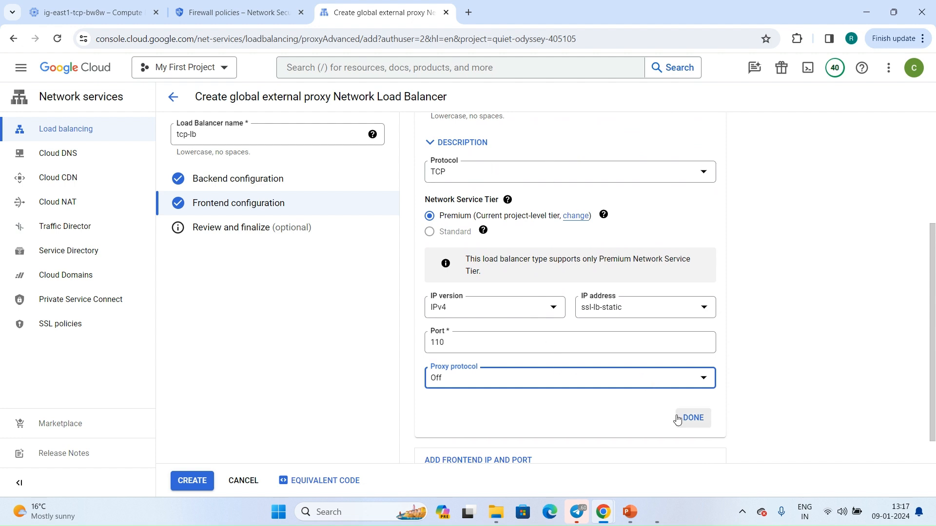
click(694, 422)
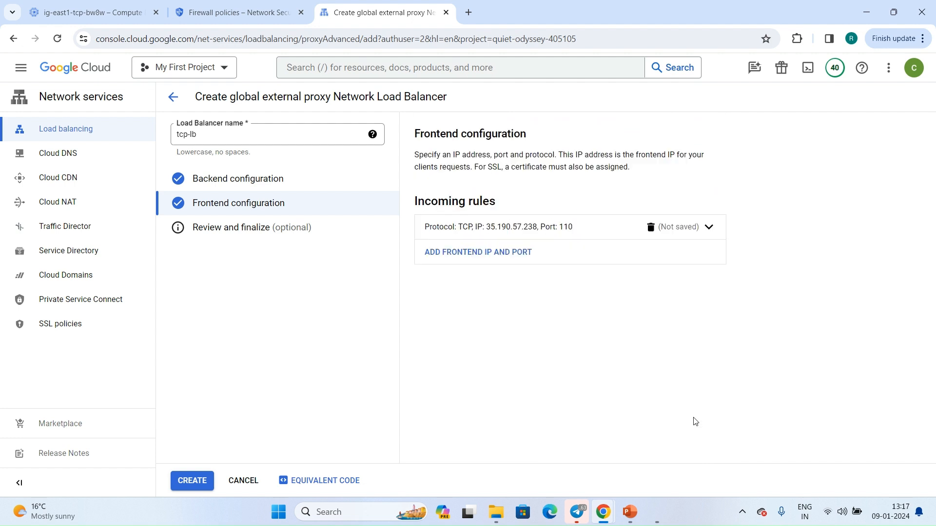
click(233, 228)
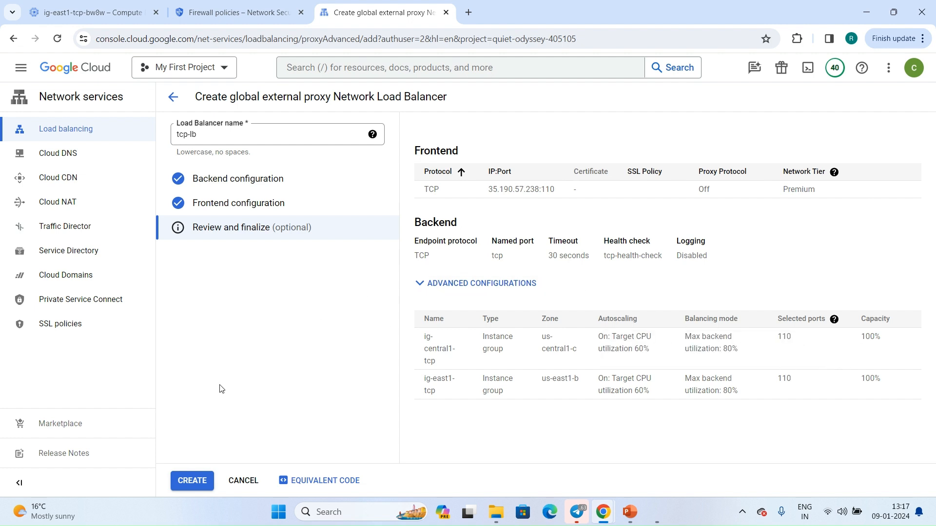
click(188, 481)
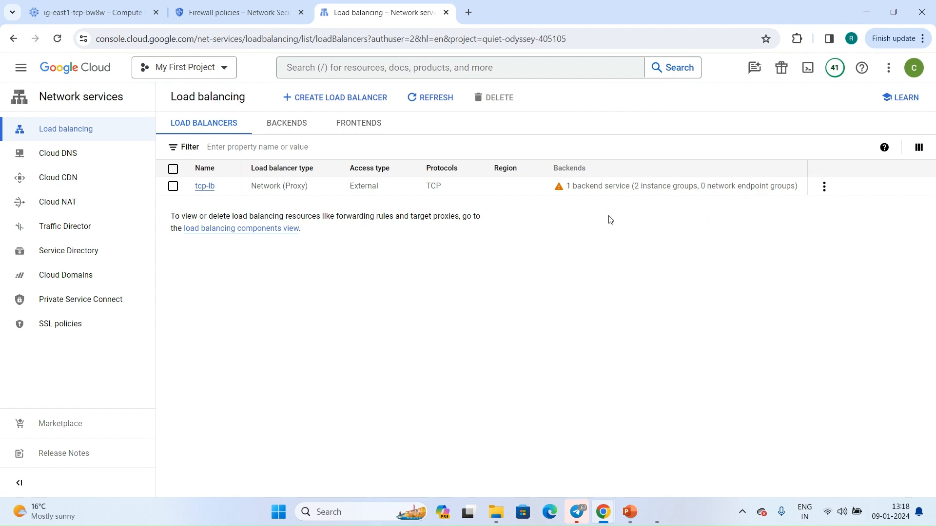
Open the health-check firewall rule for editing from the VPC firewall rules list.
right_click(214, 9)
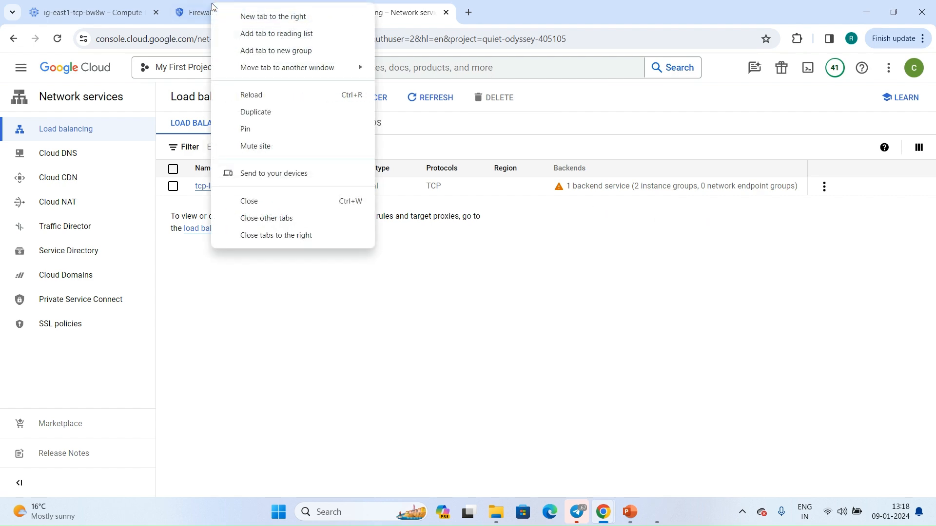
click(194, 17)
scroll(240, 325, down, 3)
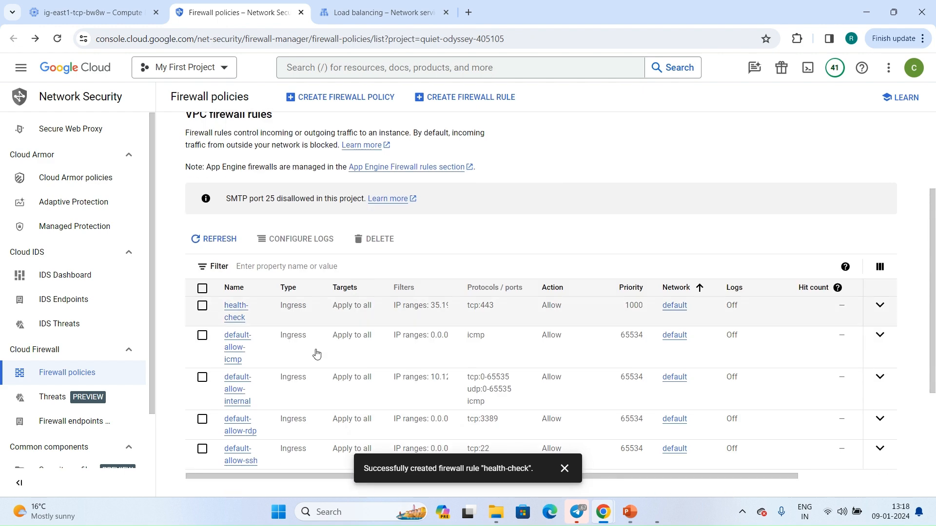
click(240, 323)
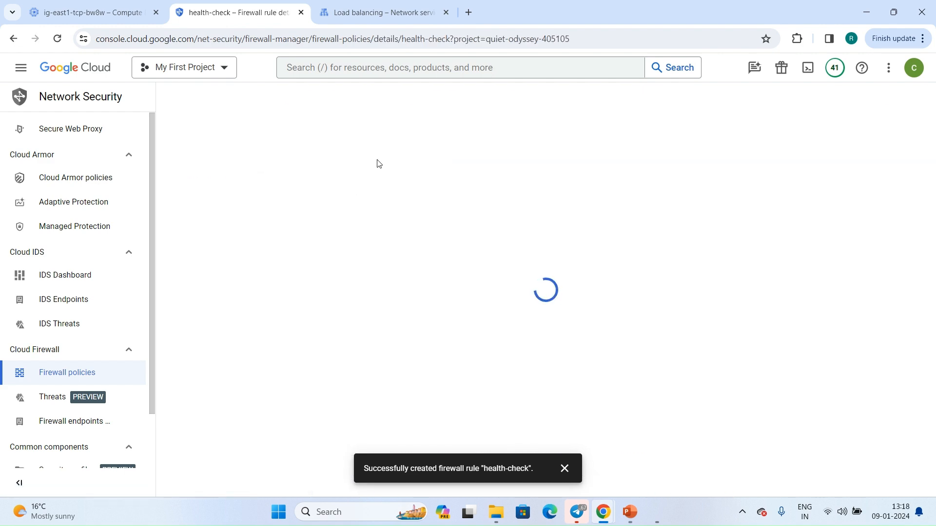
click(348, 98)
scroll(336, 195, down, 5)
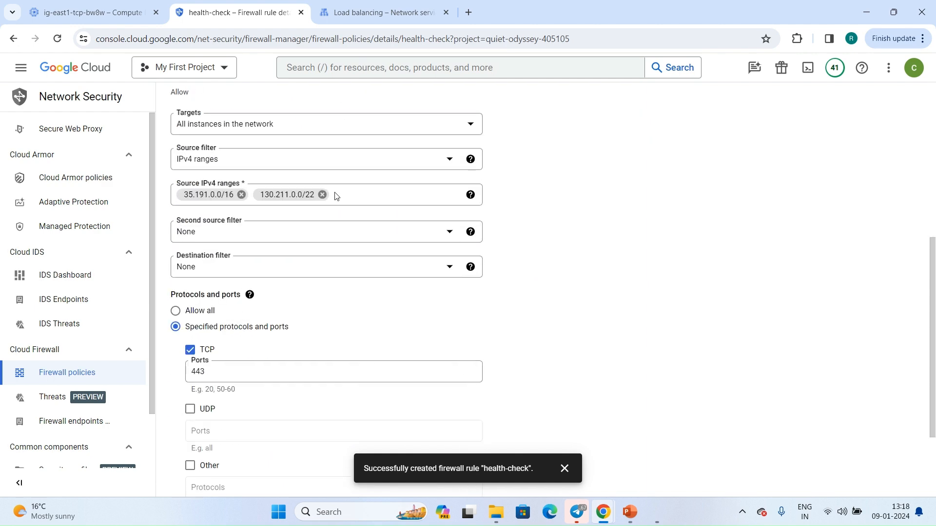
Set the health-check rule's TCP ports to 443,110 and save the rule.
click(233, 370)
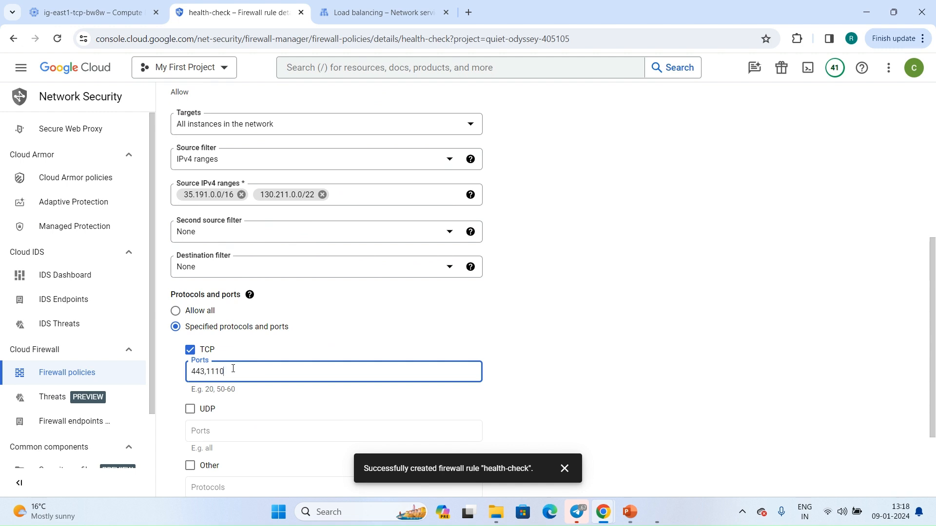
text(,1110)
key(BackSpace)
key(BackSpace)
text(0)
click(509, 345)
scroll(509, 346, down, 3)
click(182, 437)
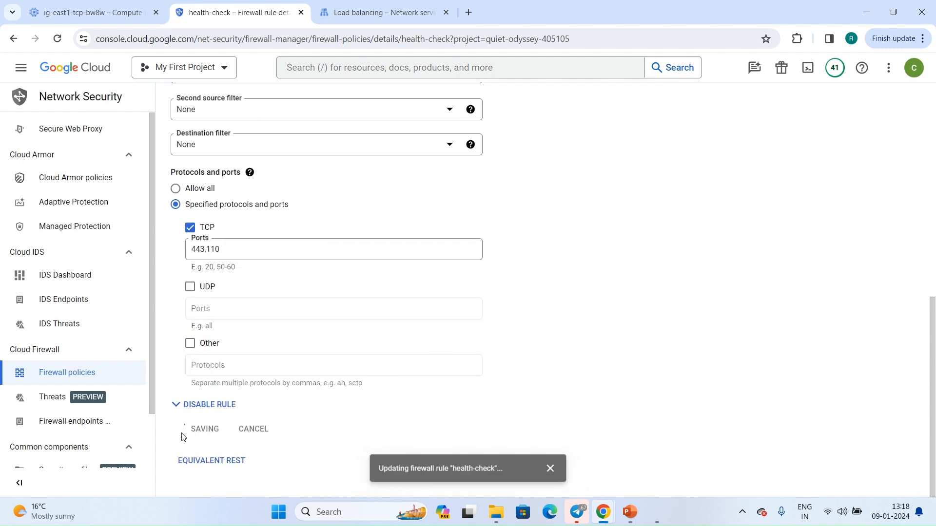
Check the details of tcp-lb and run curl cloudconcepts4u.in:110 in the asia-vm SSH session.
click(383, 12)
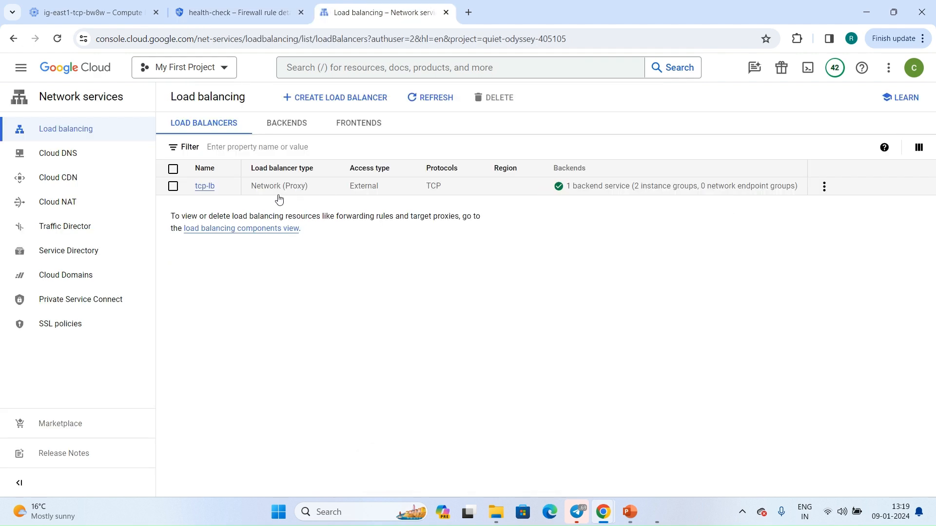
click(205, 187)
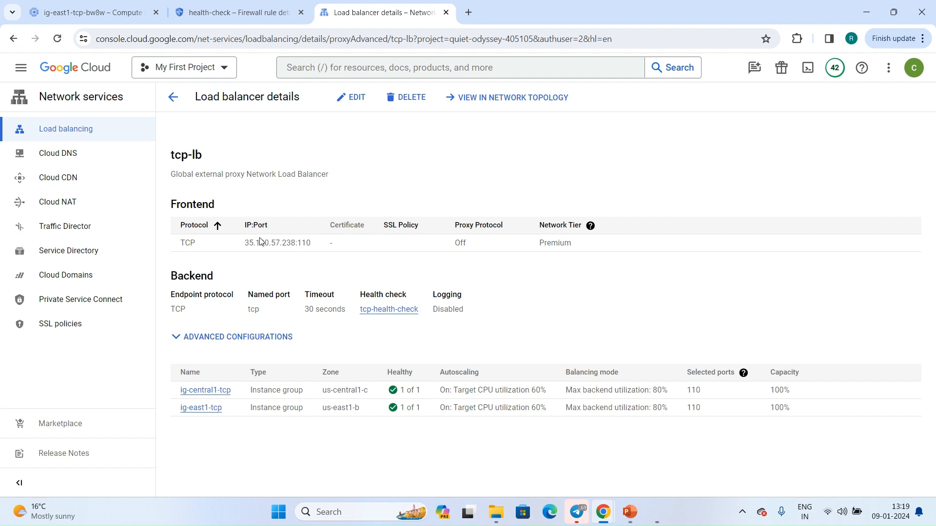
mouse_move(603, 513)
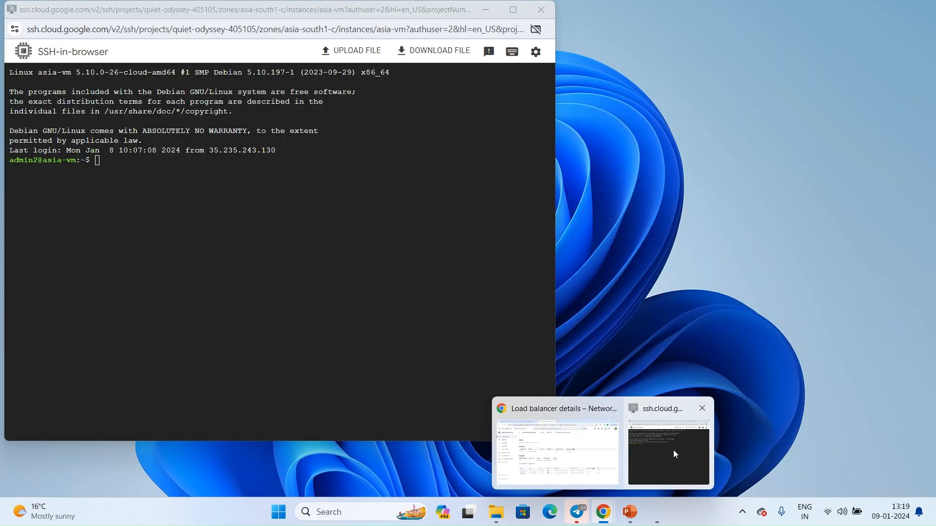
click(668, 451)
key(Return)
key(Return)
key(Up)
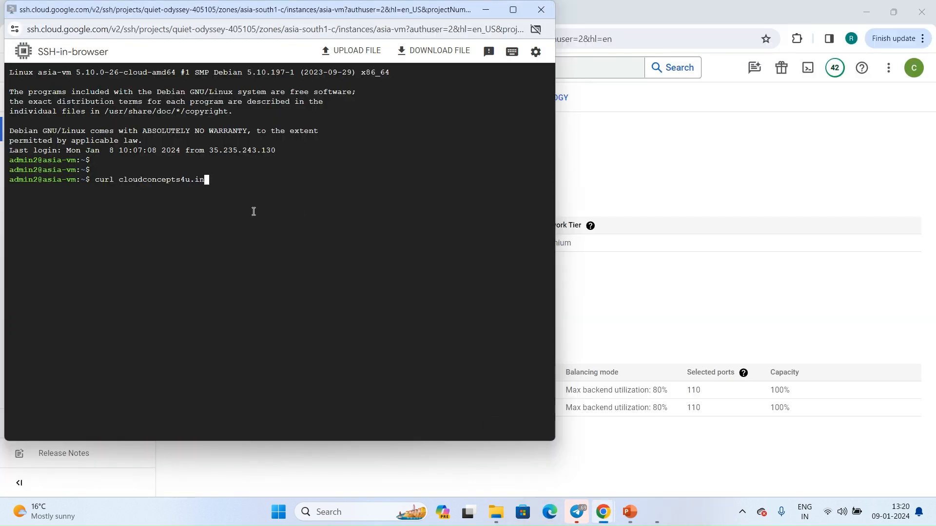
text(:110)
key(Return)
Repeat curl cloudconcepts4u.in:110 from asia-vm several times to test which backend serves the page.
key(Up)
key(Return)
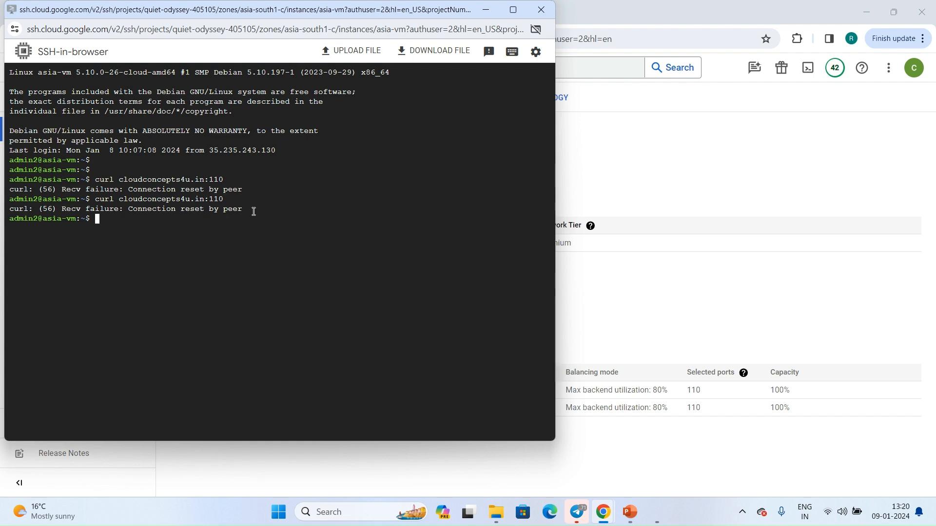
key(Up)
key(Return)
key(Up)
key(Return)
key(Up)
key(Return)
key(Up)
key(Return)
key(Up)
key(Return)
key(Up)
key(Return)
key(Up)
key(Return)
key(Return)
key(Up)
key(Return)
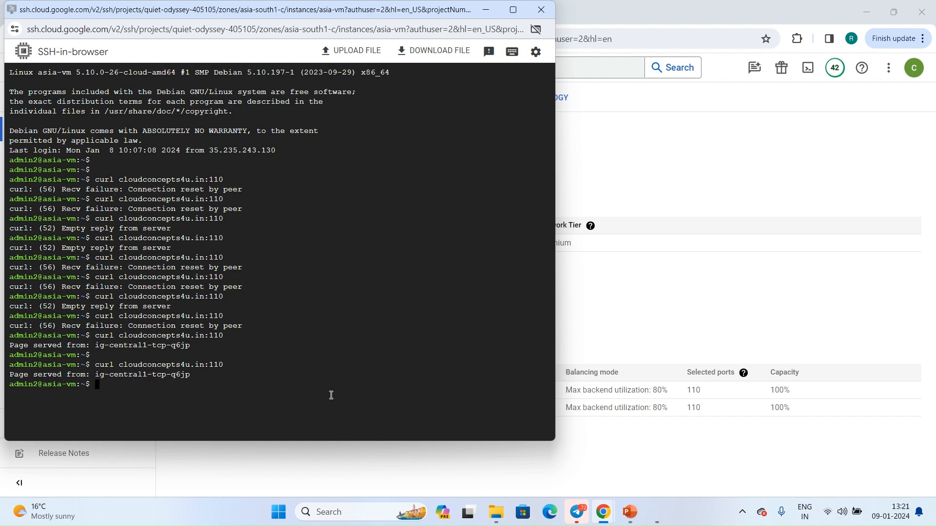
Display the list of VM instances and select ig-central1-tcp-q6jp to check its zone.
click(648, 211)
click(95, 12)
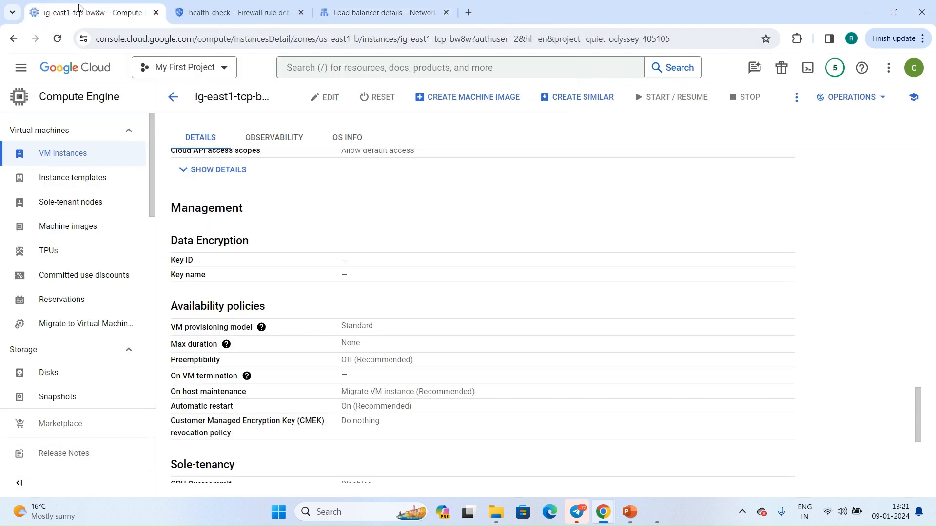
click(54, 158)
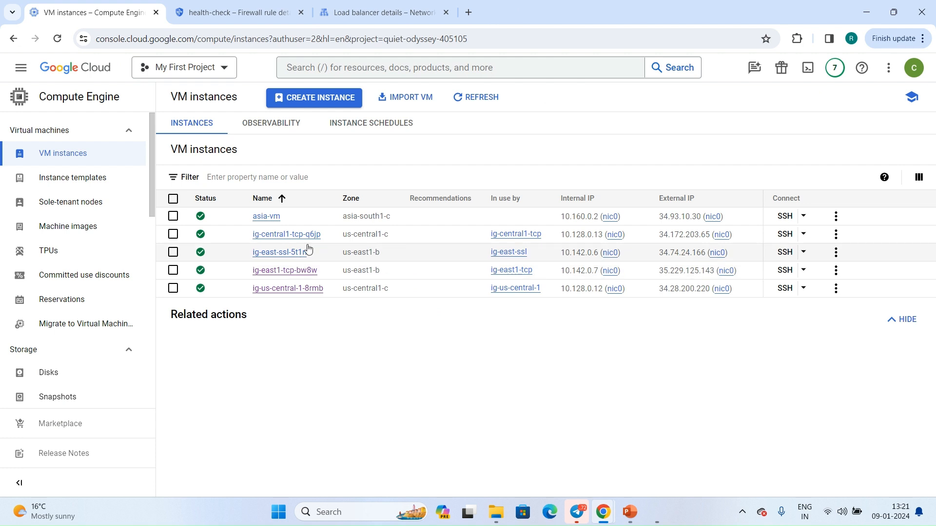
click(340, 238)
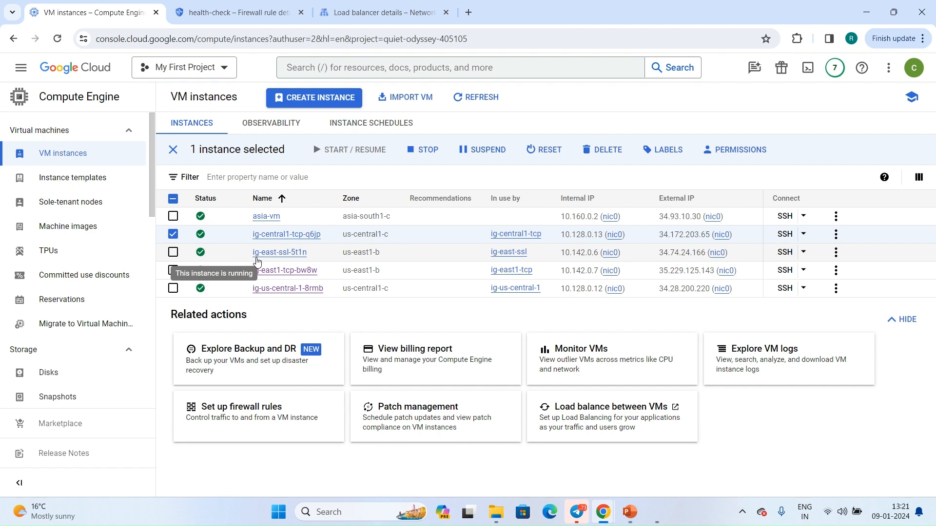
Return to the asia-vm SSH session and request cloudconcepts4u.in:110 once more with curl.
mouse_move(603, 507)
click(605, 446)
key(Return)
key(Up)
key(Return)
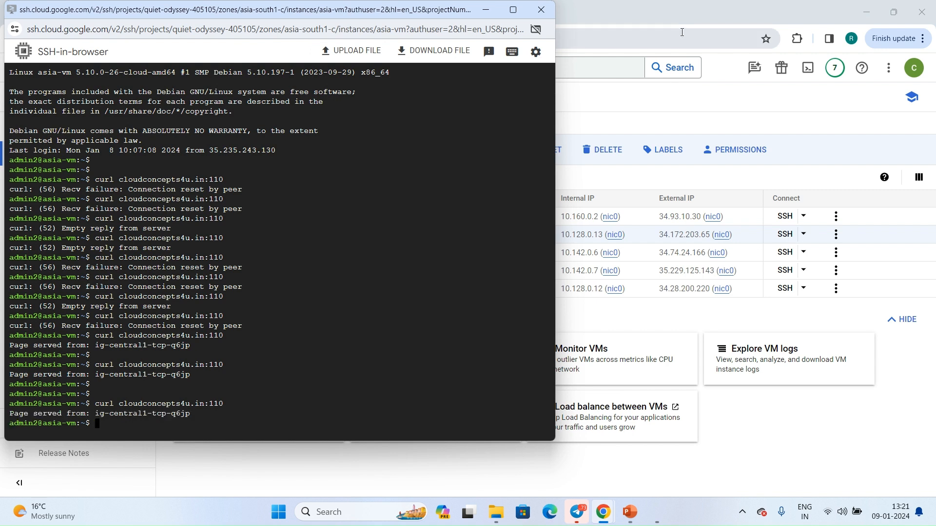
Return to the load balancer list and start configuring a new Network Load Balancer (TCP/SSL).
click(668, 125)
click(424, 7)
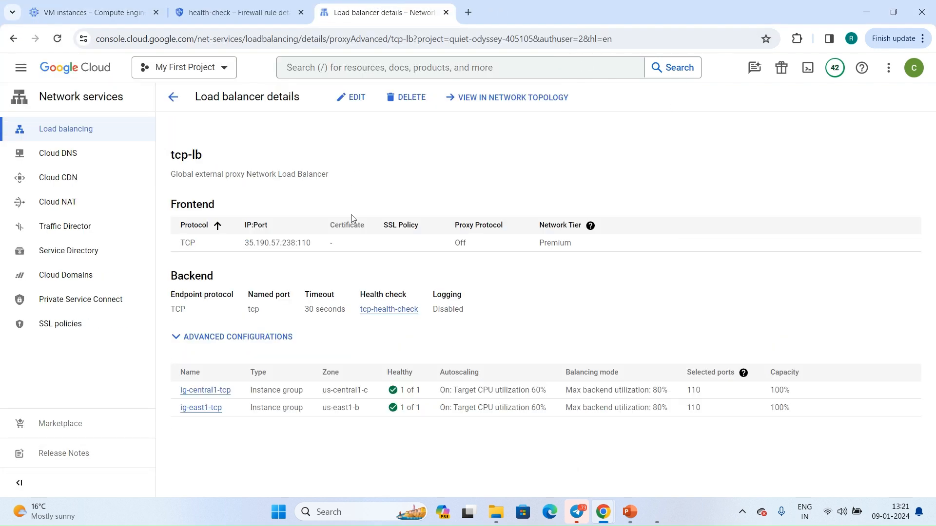
click(173, 96)
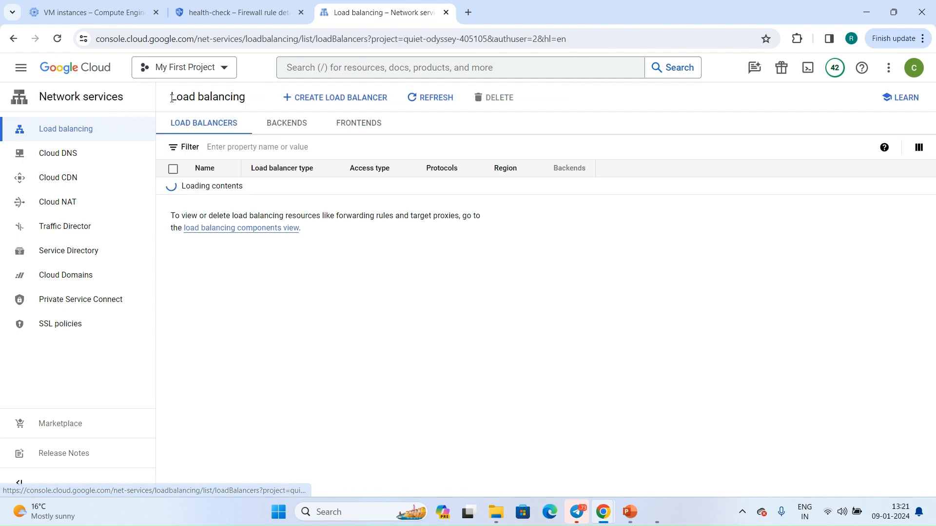
click(320, 97)
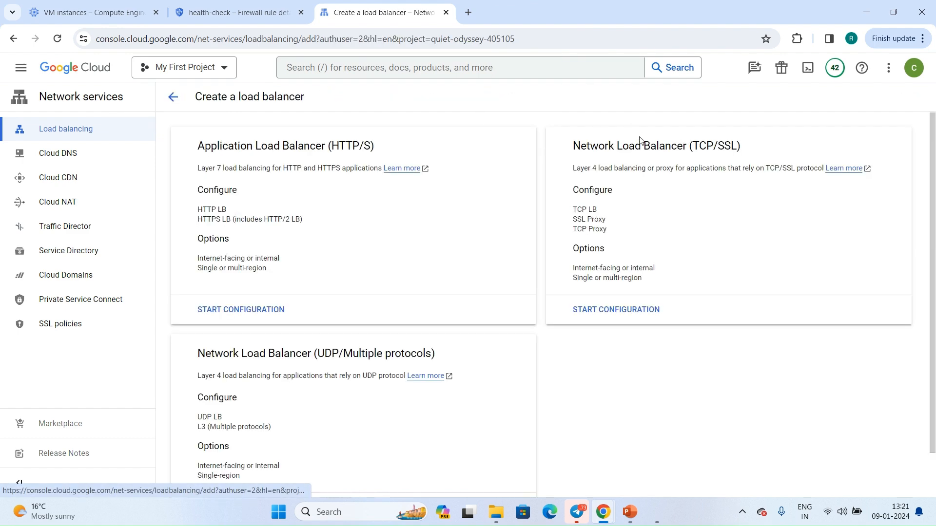
click(610, 310)
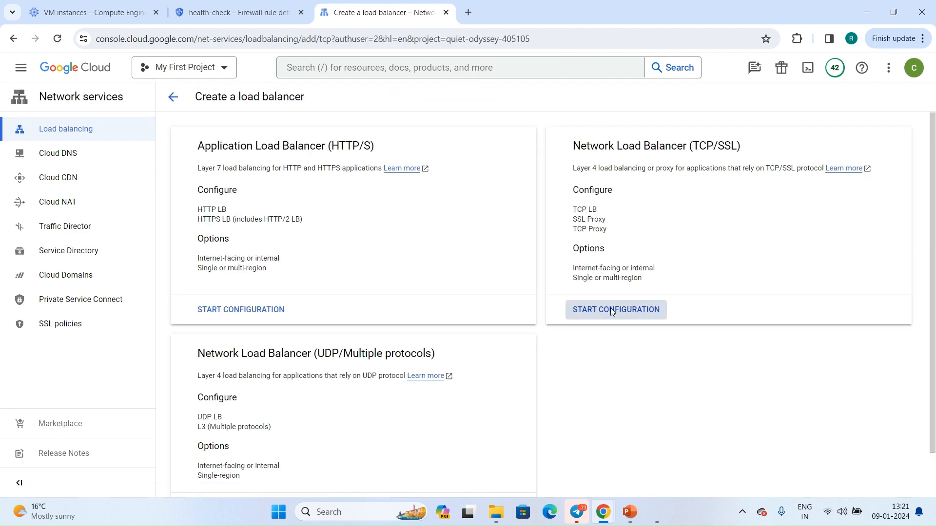
Compare the wizard's choices for From Internet to my VMs and Only between my VMs, returning to the internet-facing option.
scroll(318, 345, down, 1)
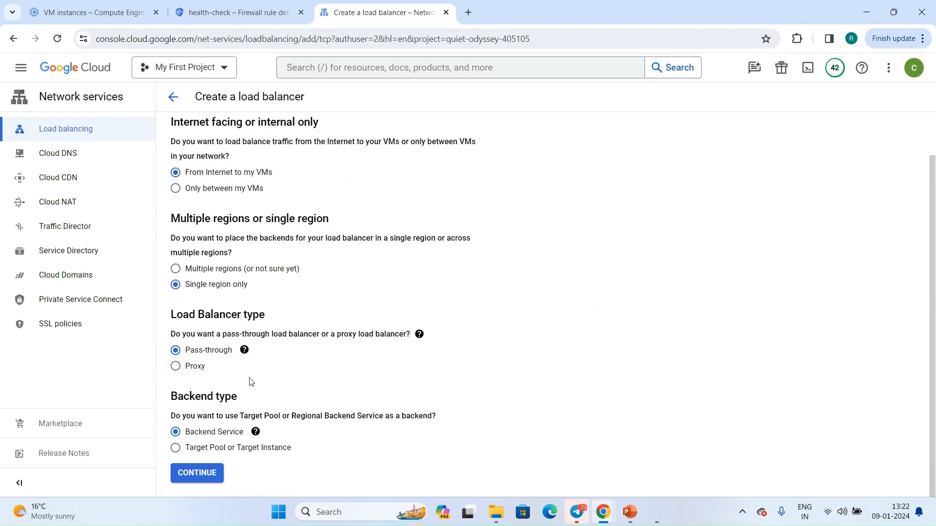
scroll(250, 382, up, 1)
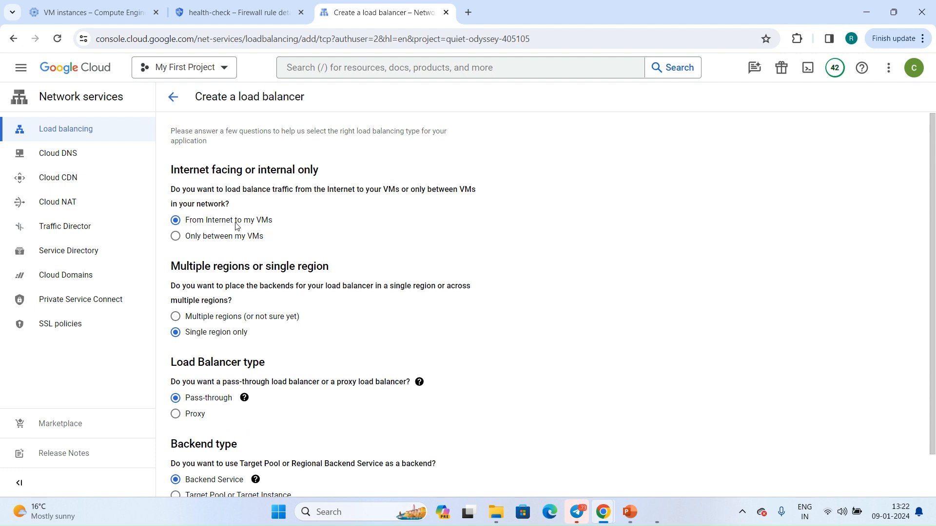
click(225, 319)
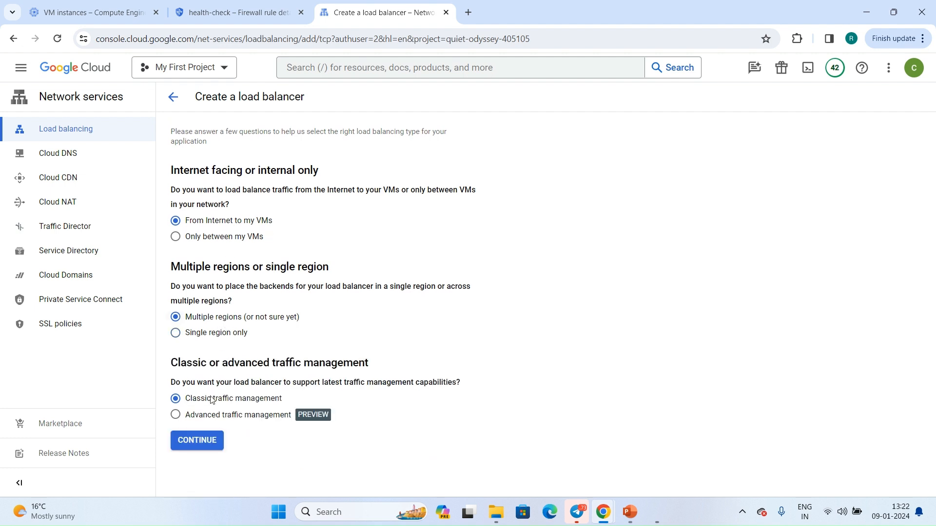
click(222, 239)
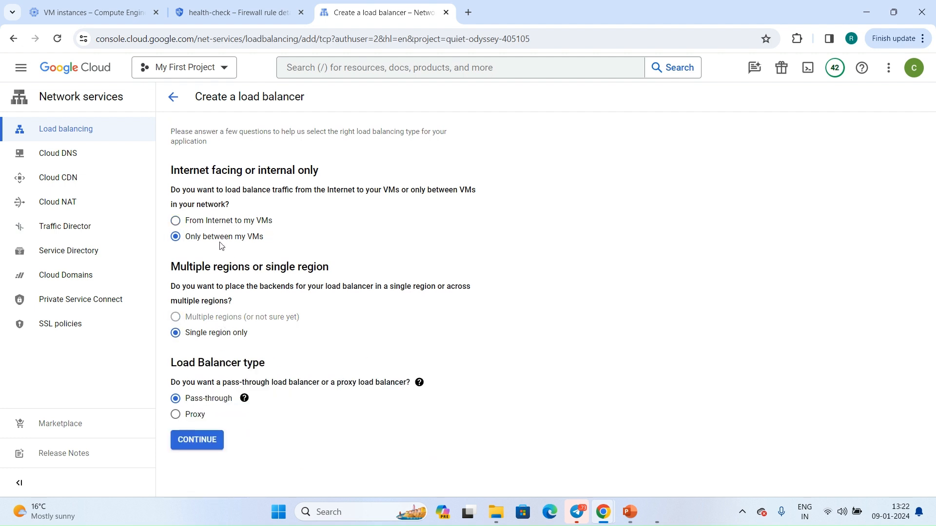
click(218, 225)
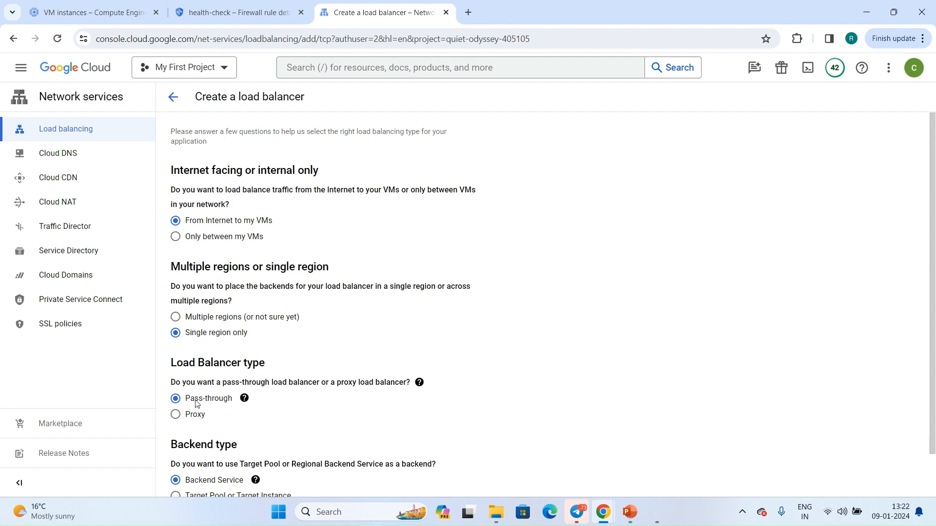
Compare Multiple regions with Single region only, including its Backend Service and Target Pool options, and finish on Multiple regions.
click(205, 323)
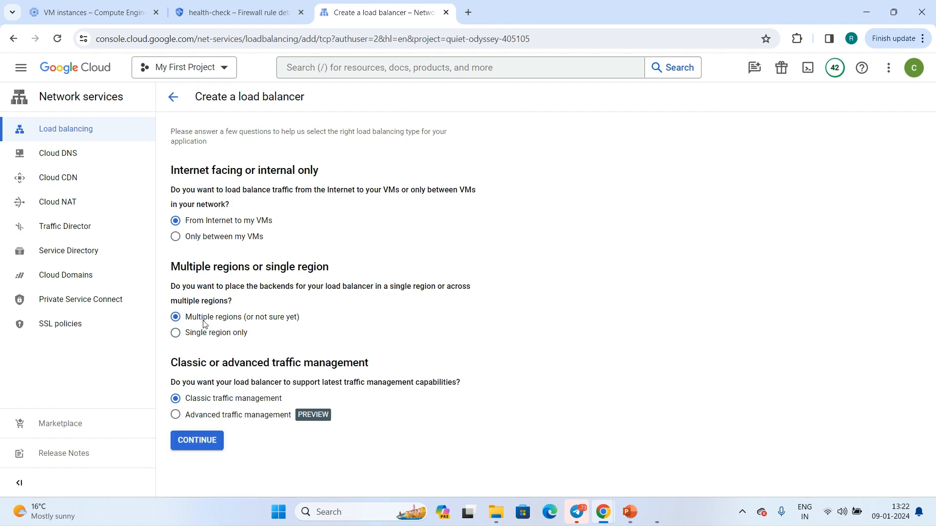
click(200, 336)
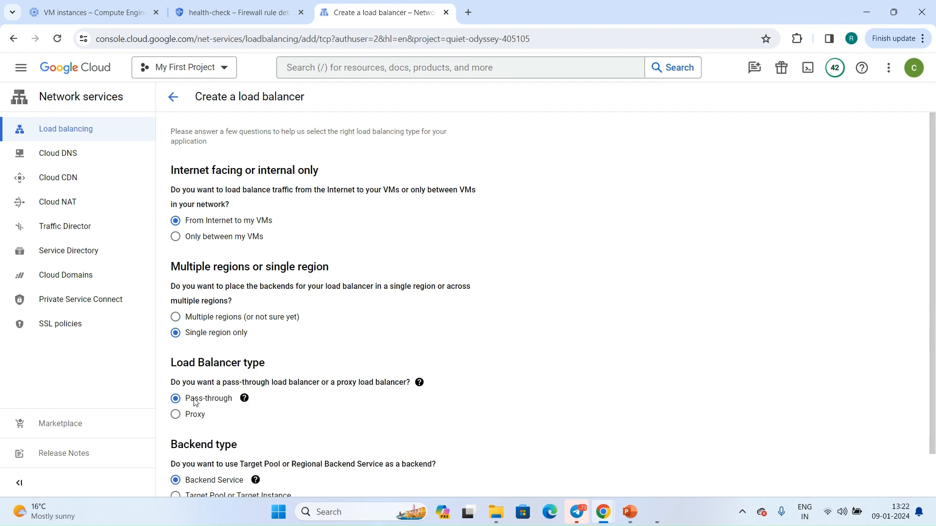
scroll(193, 419, down, 1)
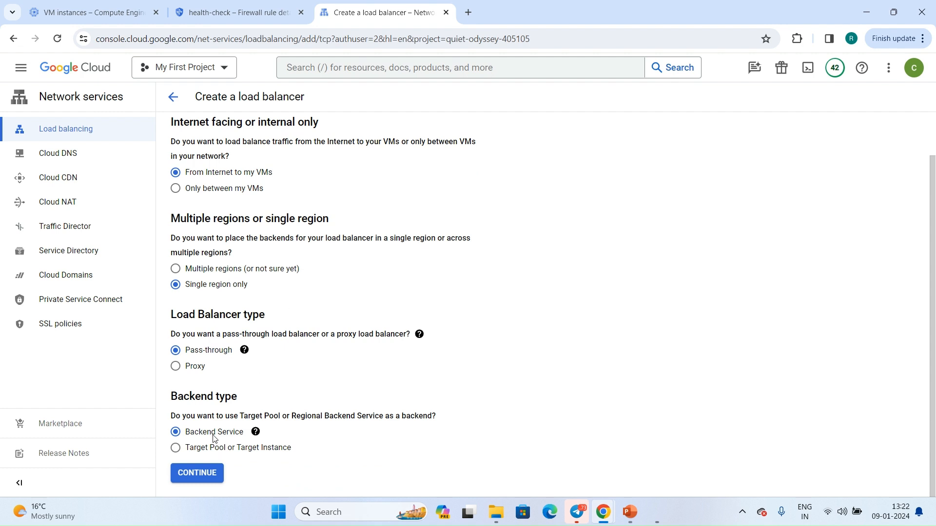
click(197, 449)
click(195, 438)
click(221, 270)
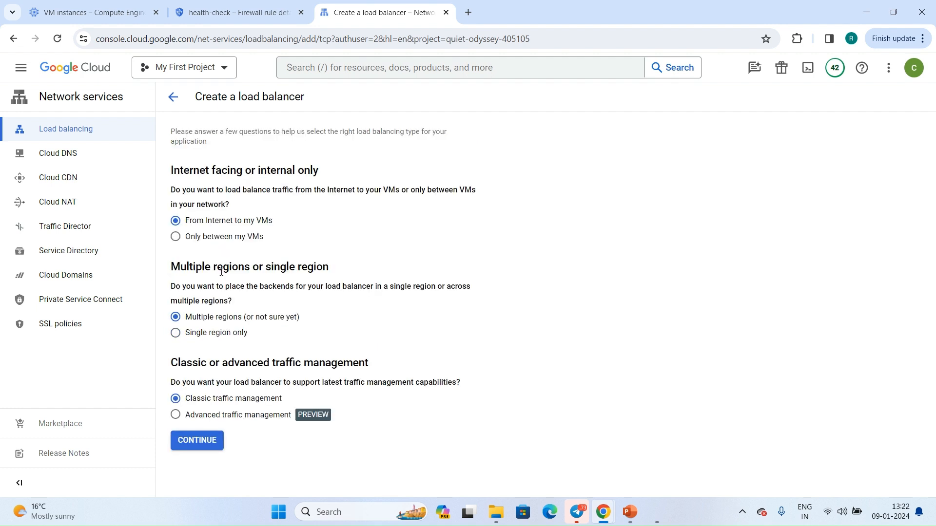